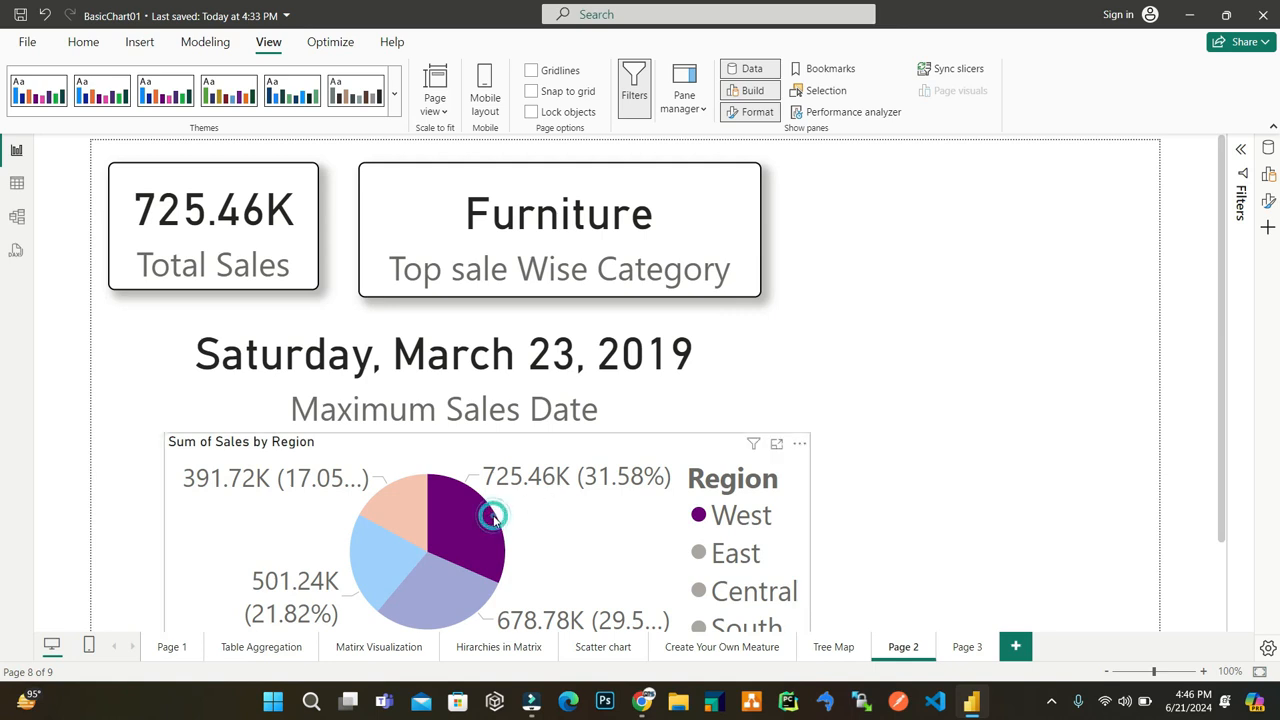
# Cross-filter the report cards by selecting different region slices of the Sum of Sales by Region pie chart one after another.
pyautogui.click(446, 550)
pyautogui.click(457, 530)
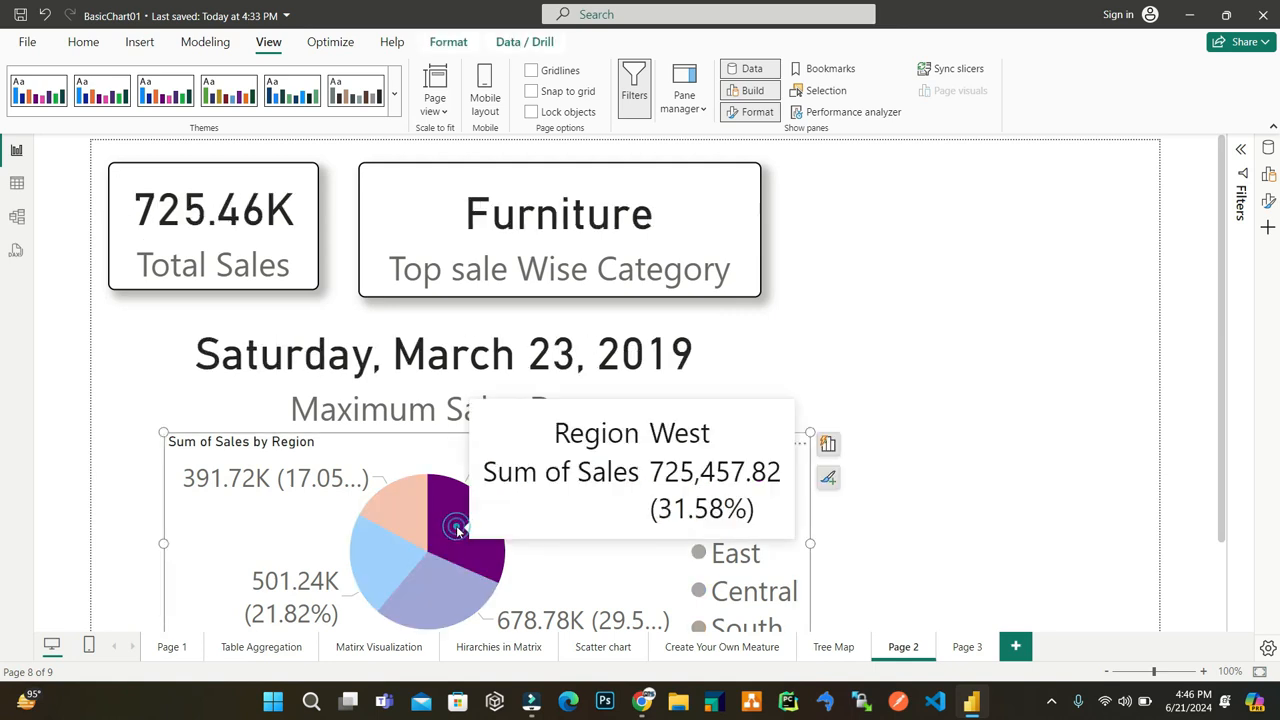
pyautogui.click(410, 505)
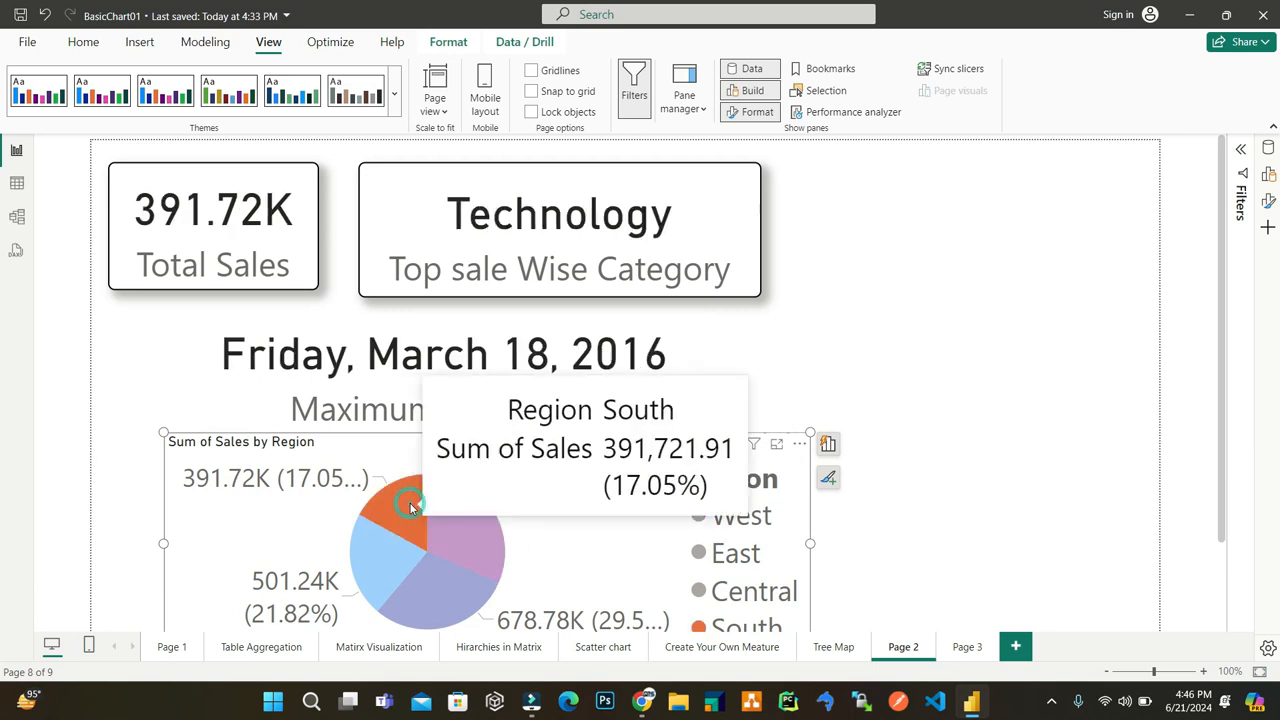
pyautogui.click(376, 550)
pyautogui.click(446, 596)
pyautogui.click(471, 539)
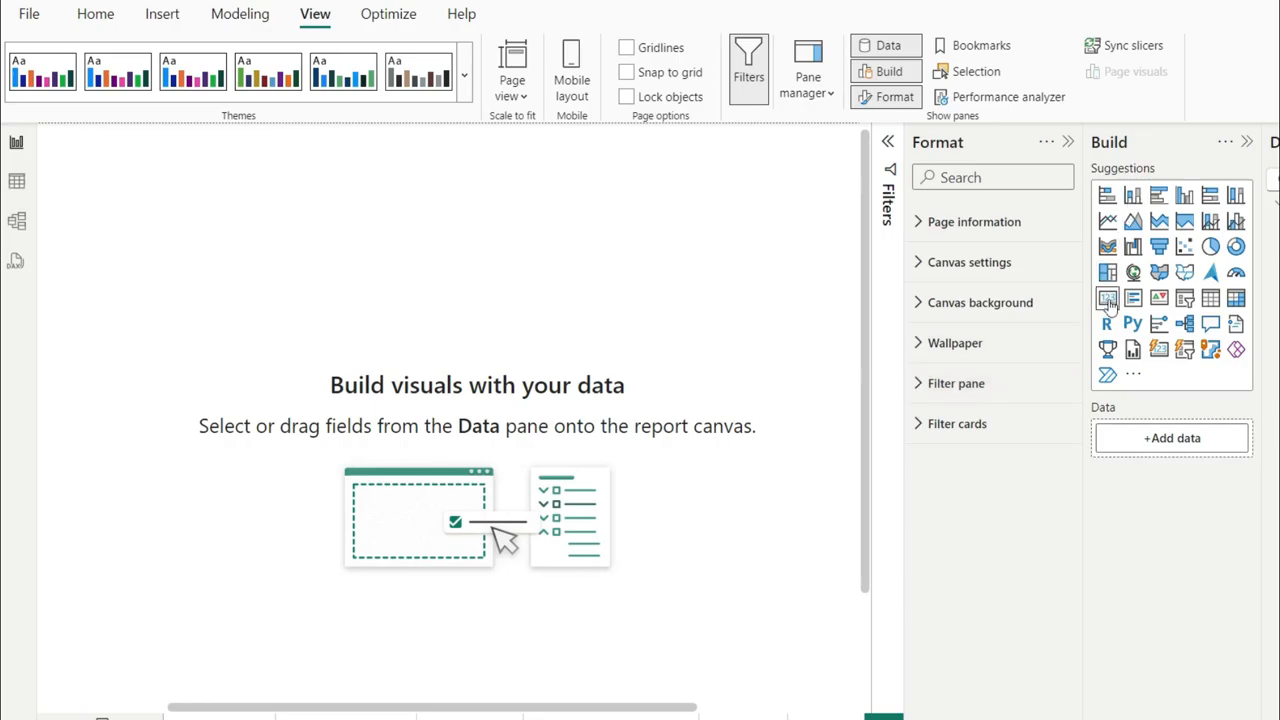
# Insert an empty Card visual on the blank page, nudge it slightly inward from the page corner and make it smaller.
pyautogui.click(1109, 302)
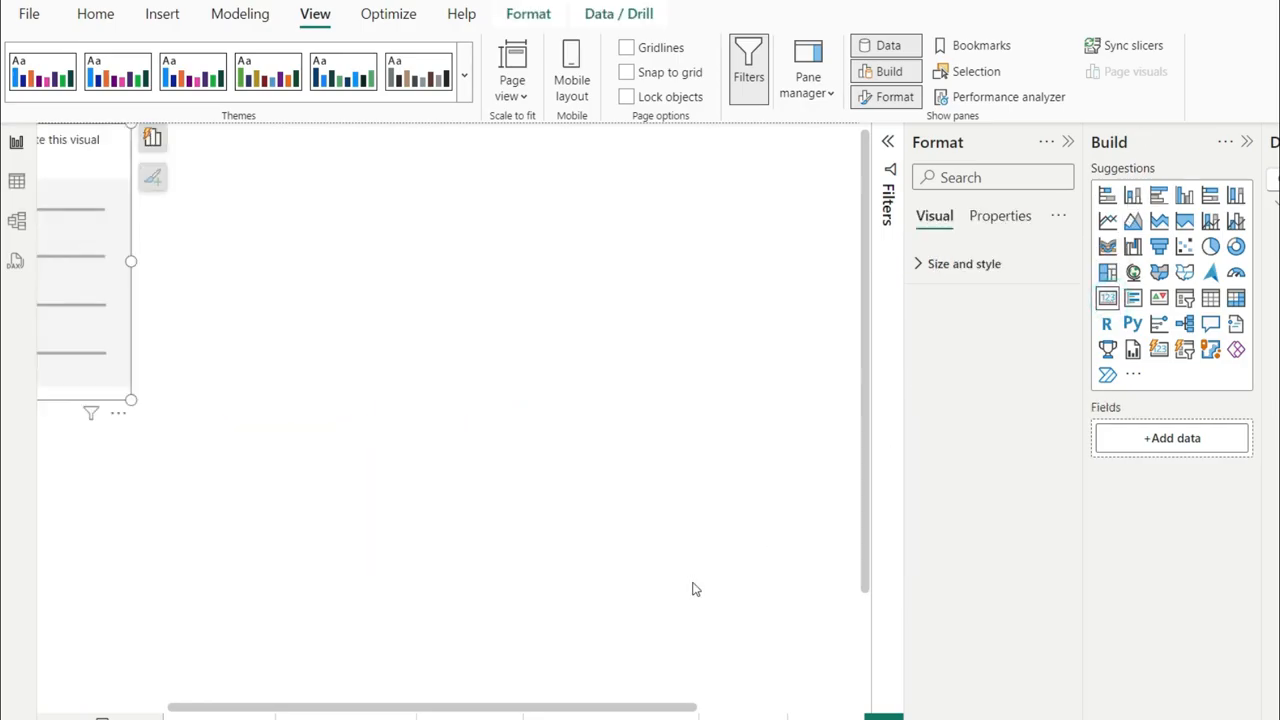
pyautogui.moveTo(575, 709); pyautogui.dragTo(445, 708)
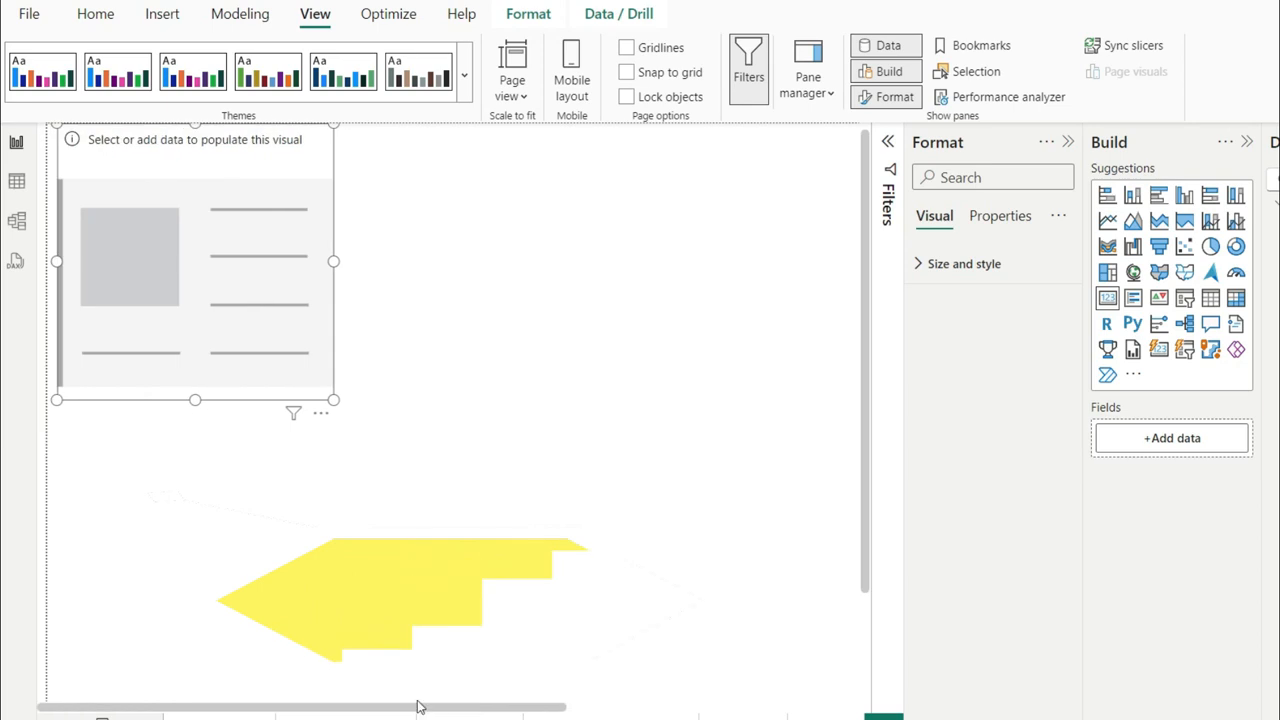
pyautogui.click(253, 296)
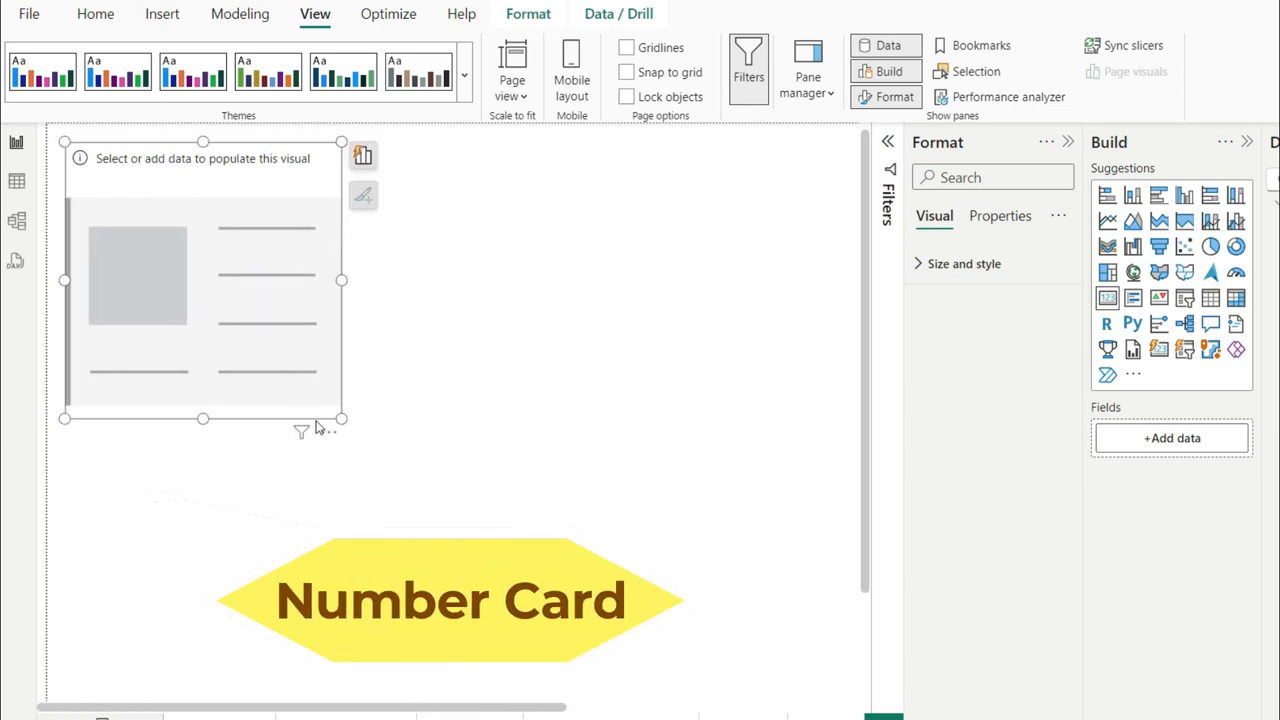
pyautogui.moveTo(340, 420); pyautogui.dragTo(314, 340)
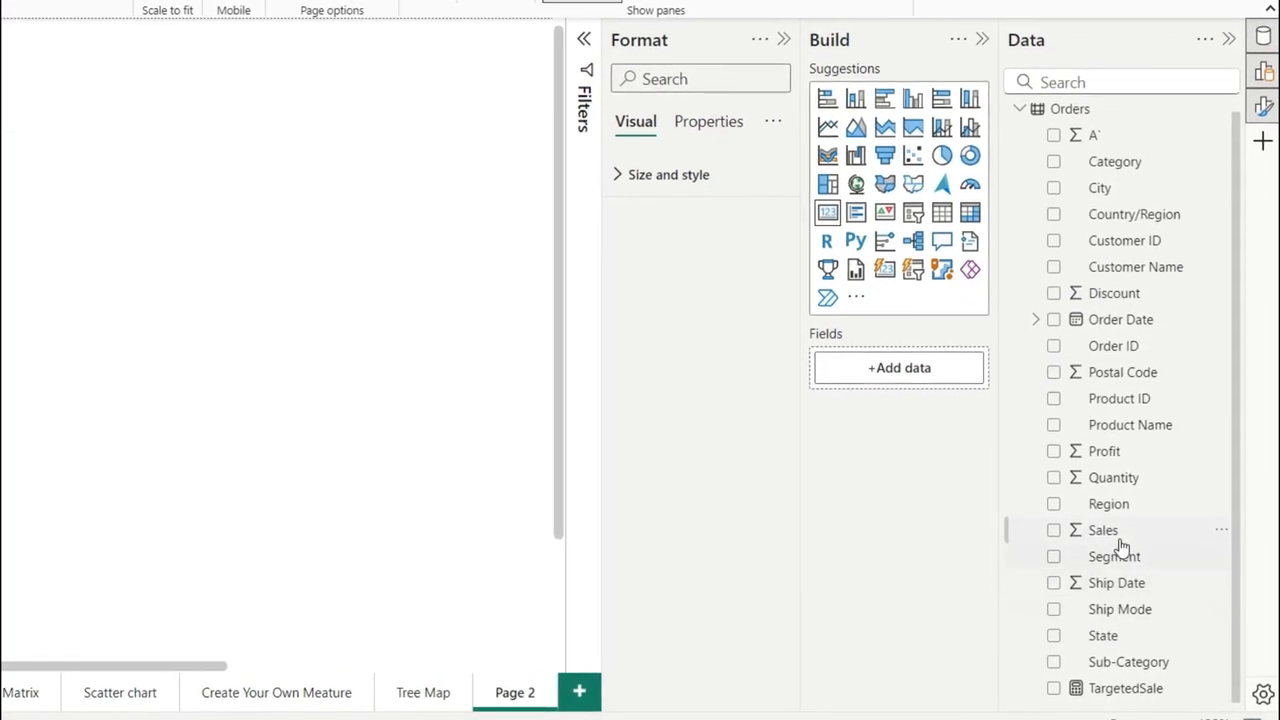
# Add the Sales field from the Orders table to the card and reduce the card's height to fit its content.
pyautogui.moveTo(1108, 532); pyautogui.dragTo(955, 393)
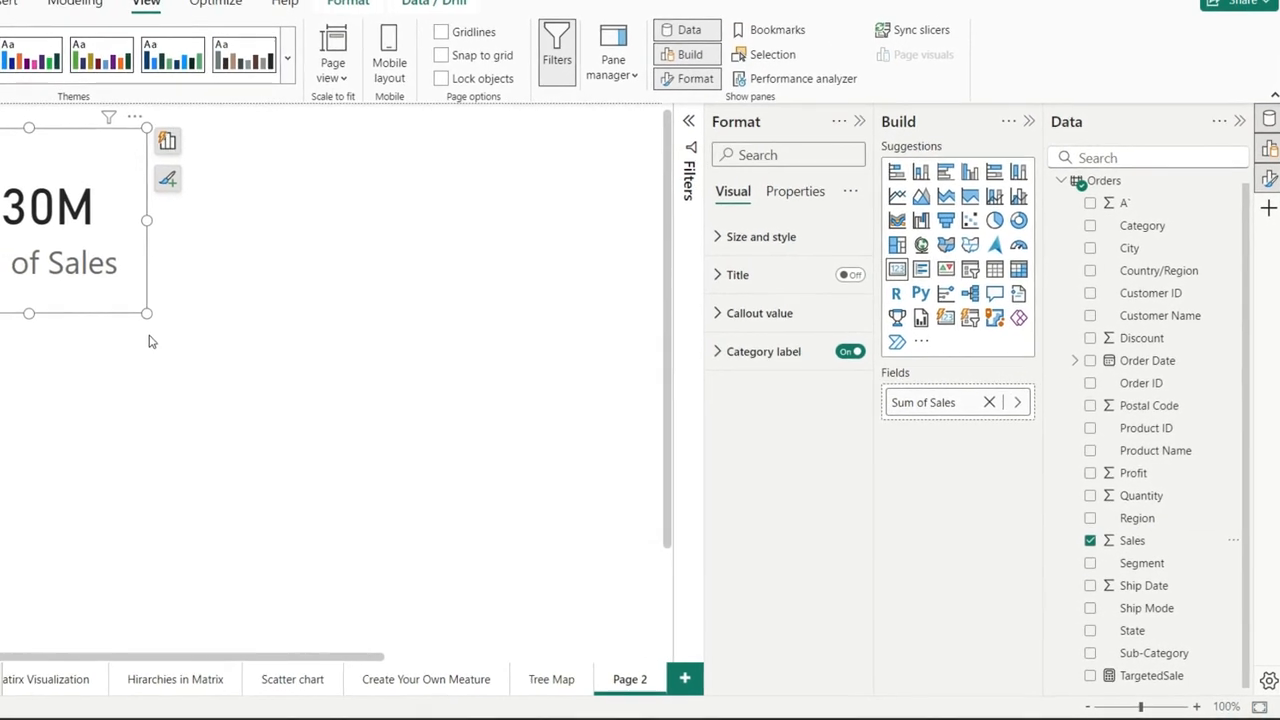
pyautogui.click(80, 390)
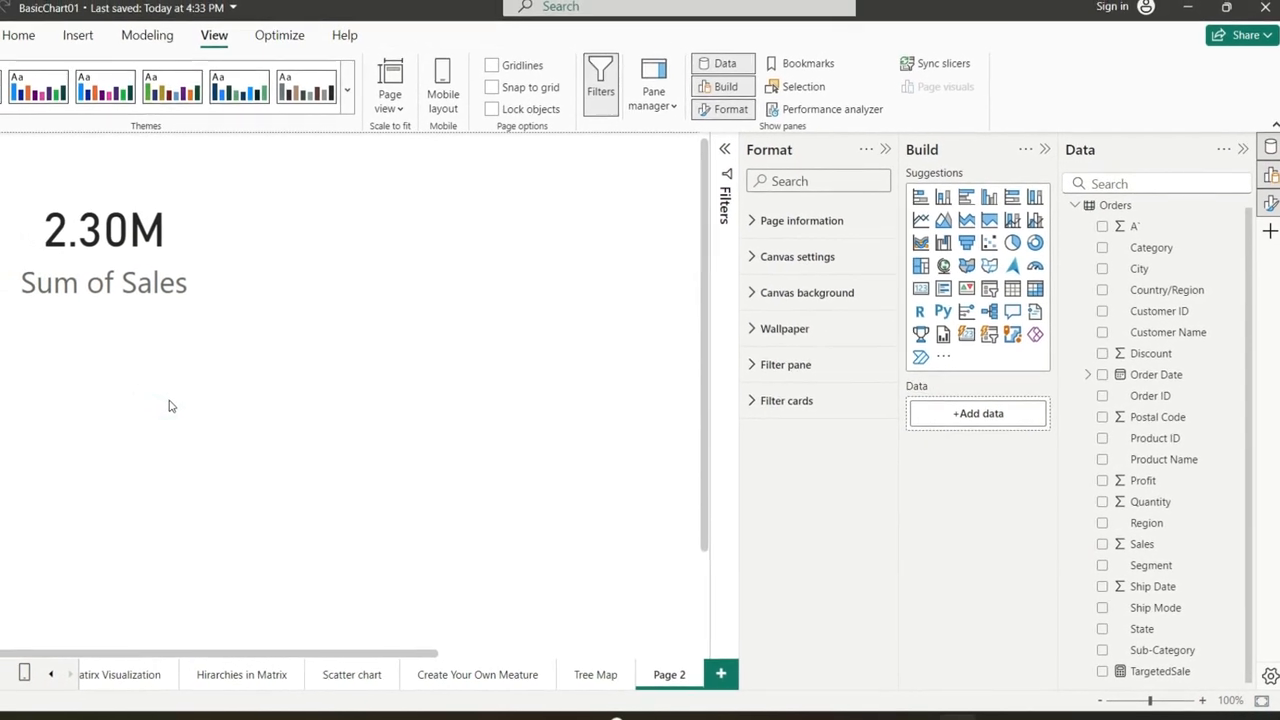
pyautogui.click(74, 302)
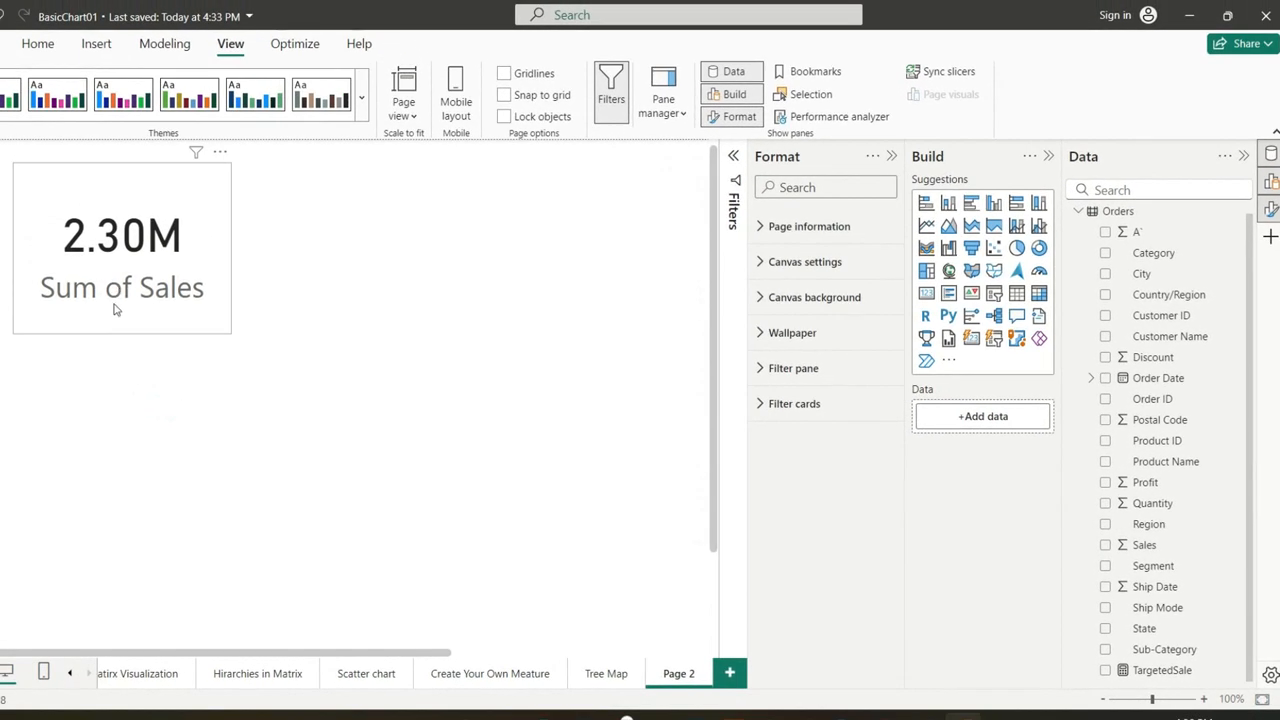
pyautogui.click(166, 306)
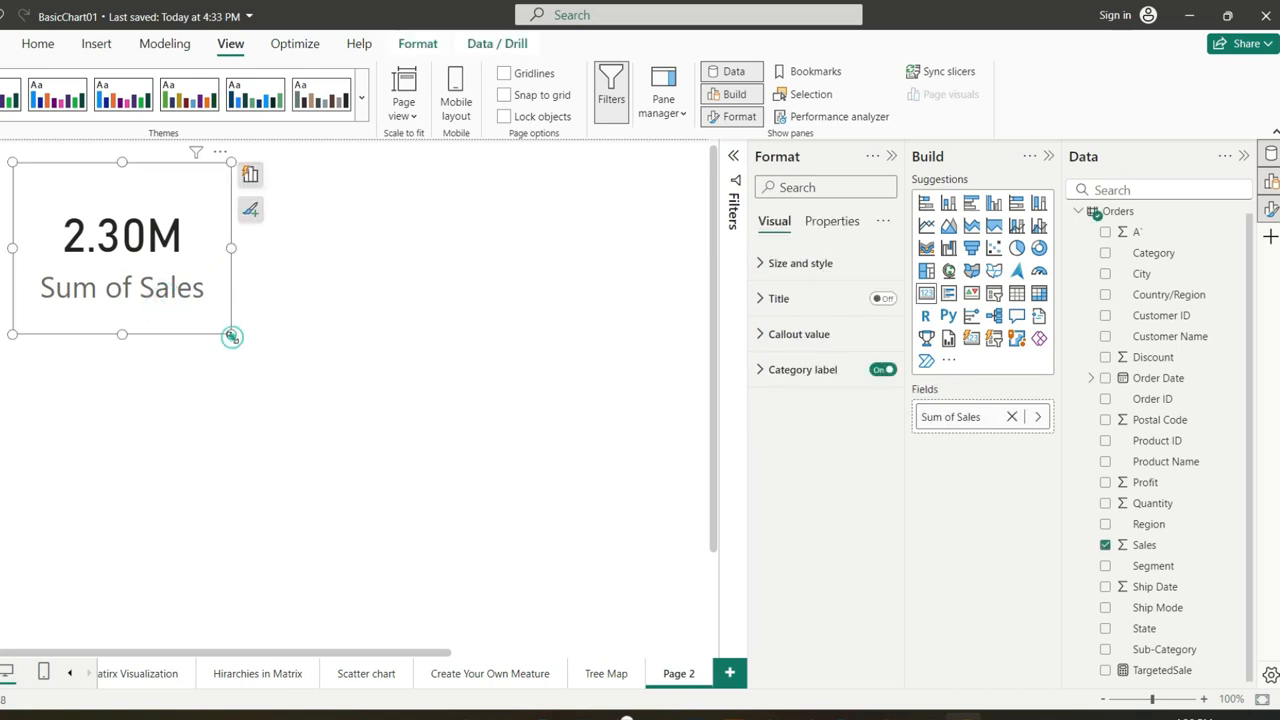
pyautogui.moveTo(231, 336); pyautogui.dragTo(232, 297)
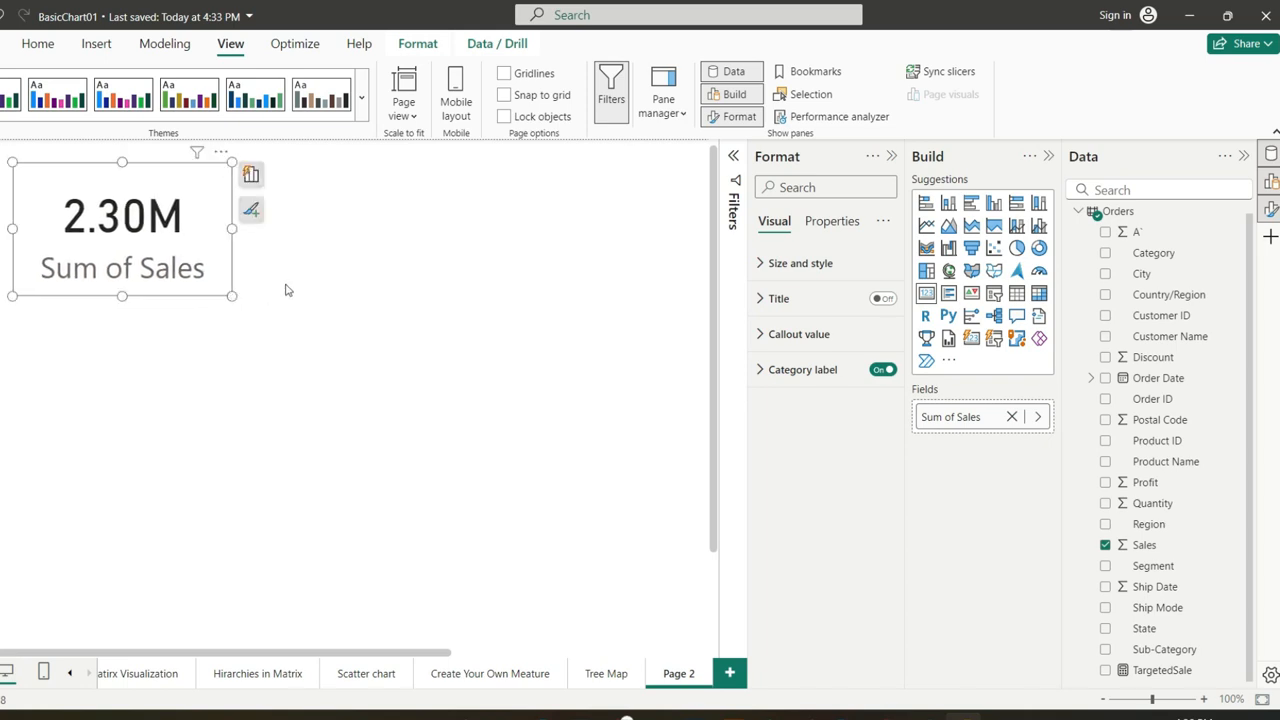
# Rename the card's Sum of Sales field to "Total Sales" for this visual.
pyautogui.rightClick(953, 420)
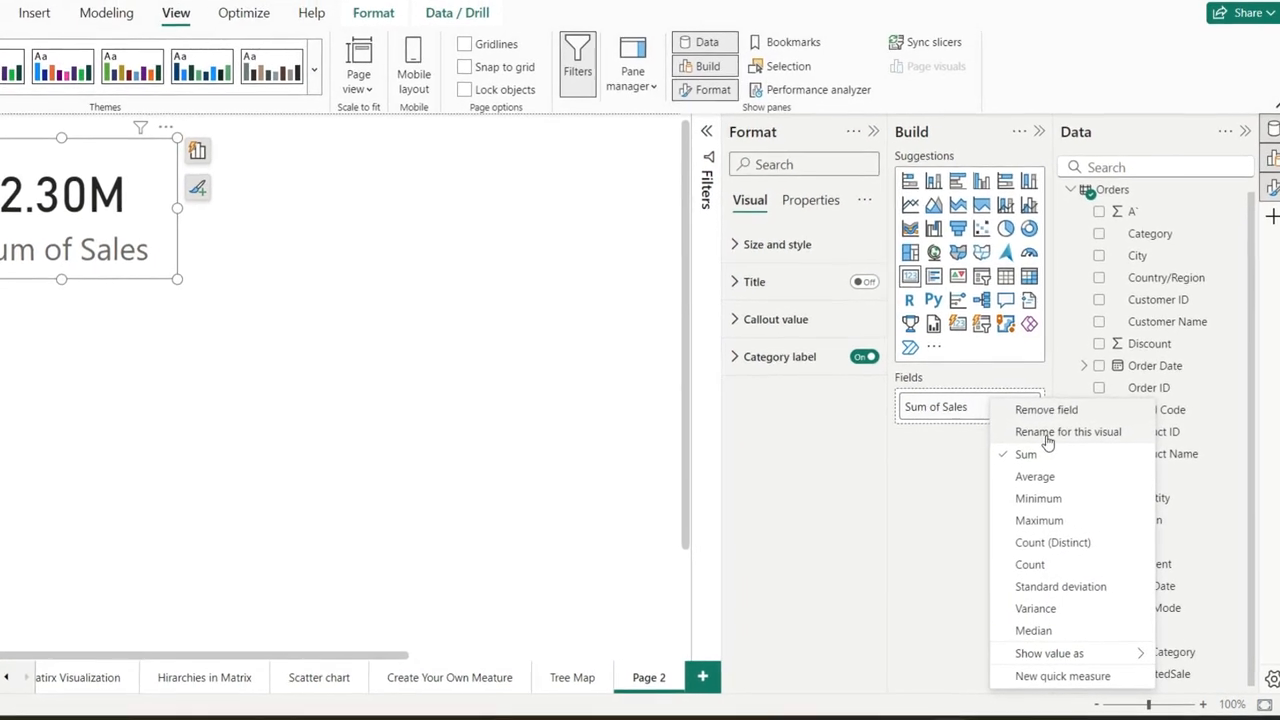
pyautogui.click(1047, 432)
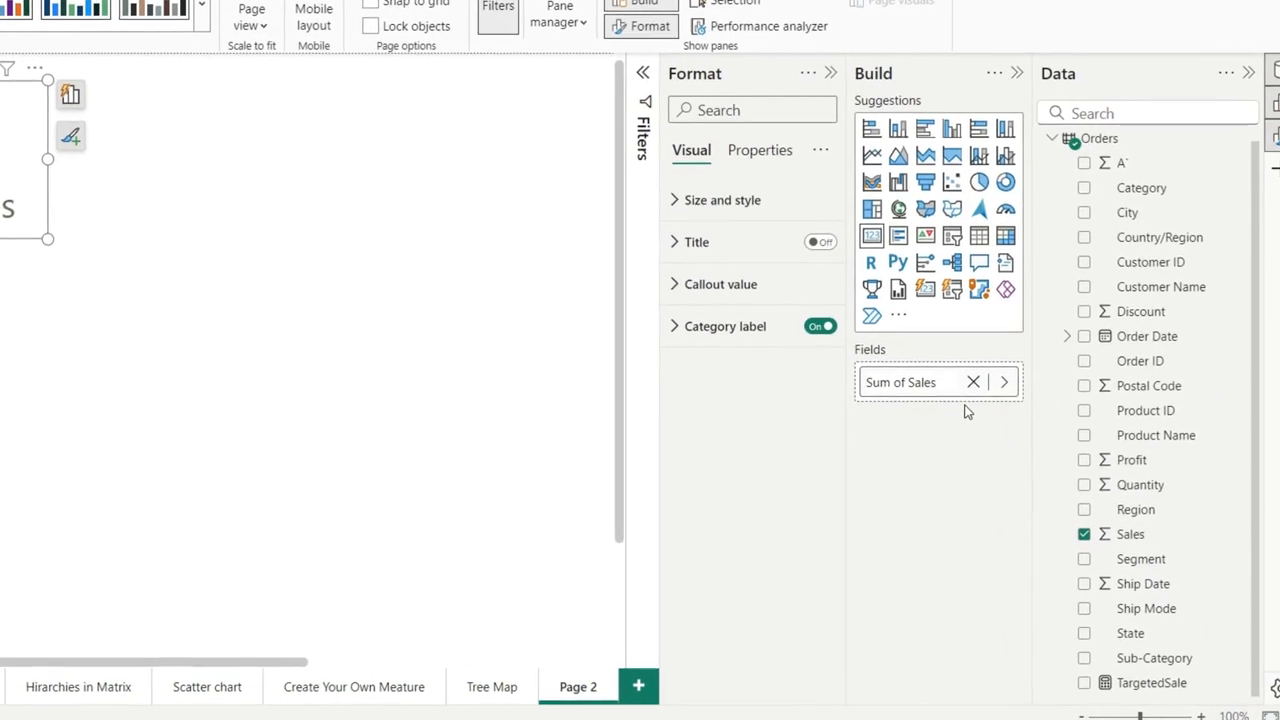
pyautogui.press('BackSpace')
pyautogui.press('BackSpace')
pyautogui.press('BackSpace')
pyautogui.press('BackSpace')
pyautogui.press('BackSpace')
pyautogui.press('BackSpace')
pyautogui.press('BackSpace')
pyautogui.press('BackSpace')
pyautogui.press('BackSpace')
pyautogui.press('BackSpace')
pyautogui.press('BackSpace')
pyautogui.press('BackSpace')
pyautogui.write('Total Sa')
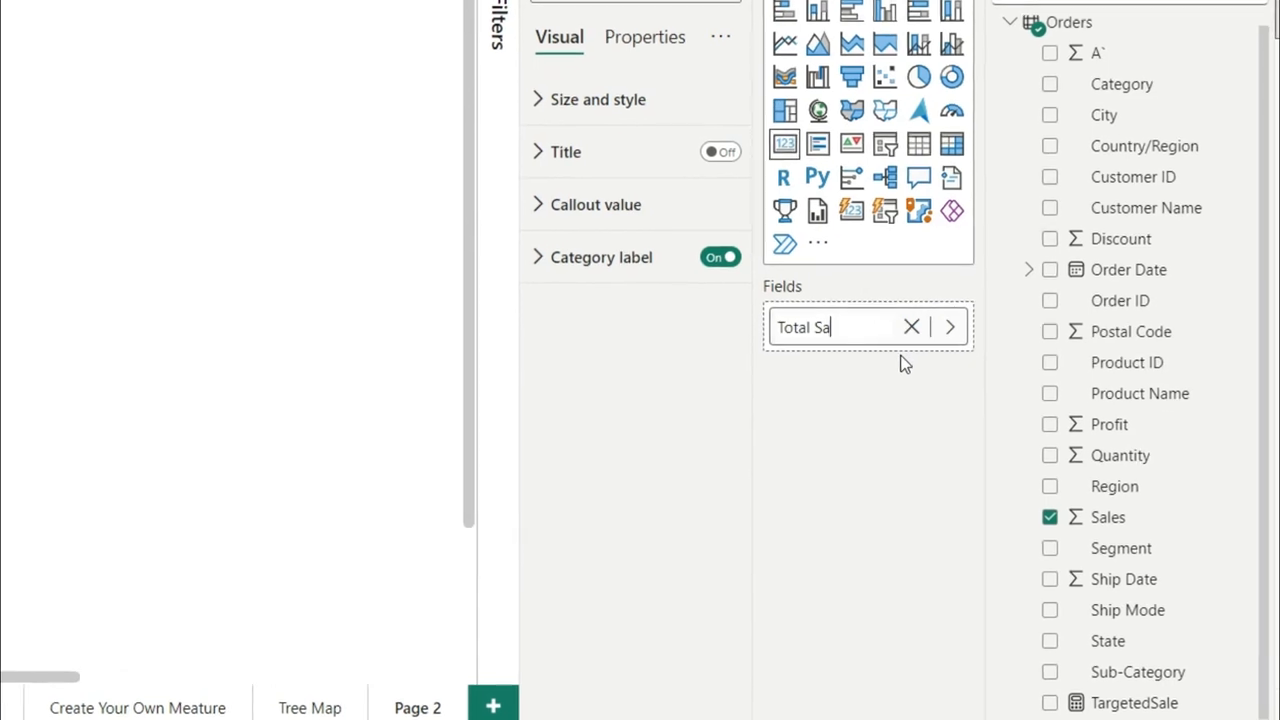
pyautogui.write('les')
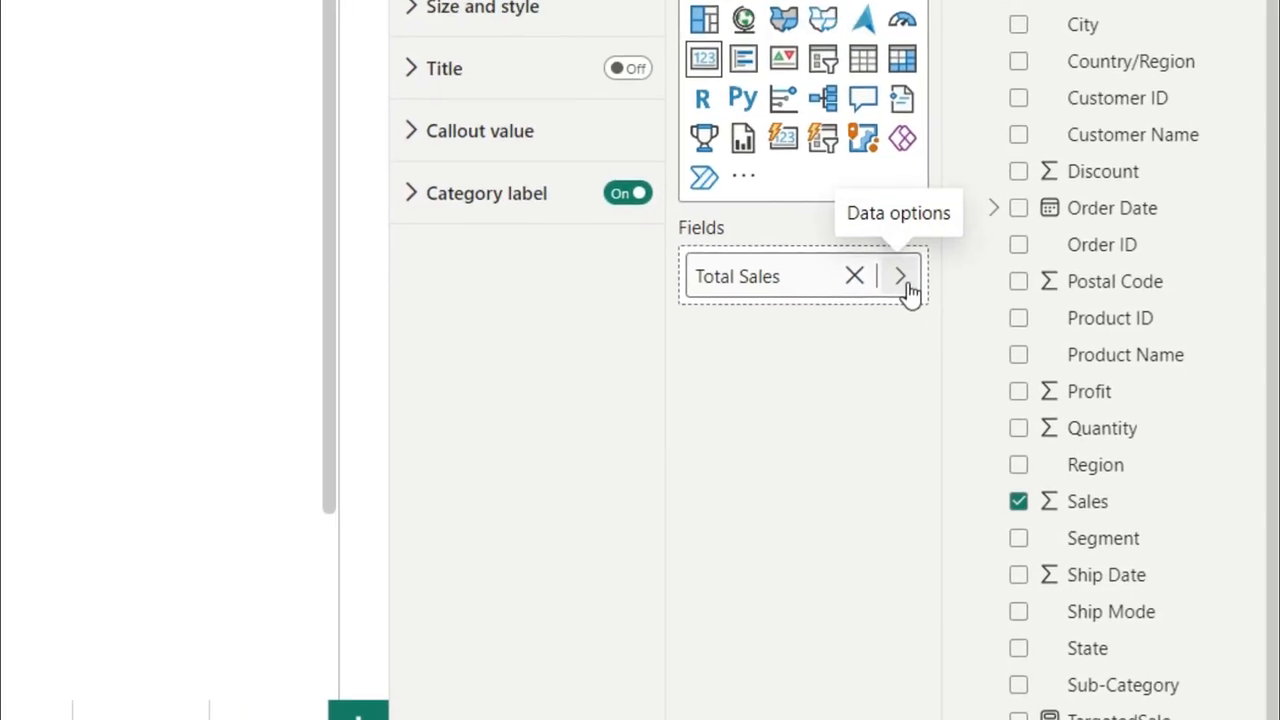
pyautogui.click(883, 259)
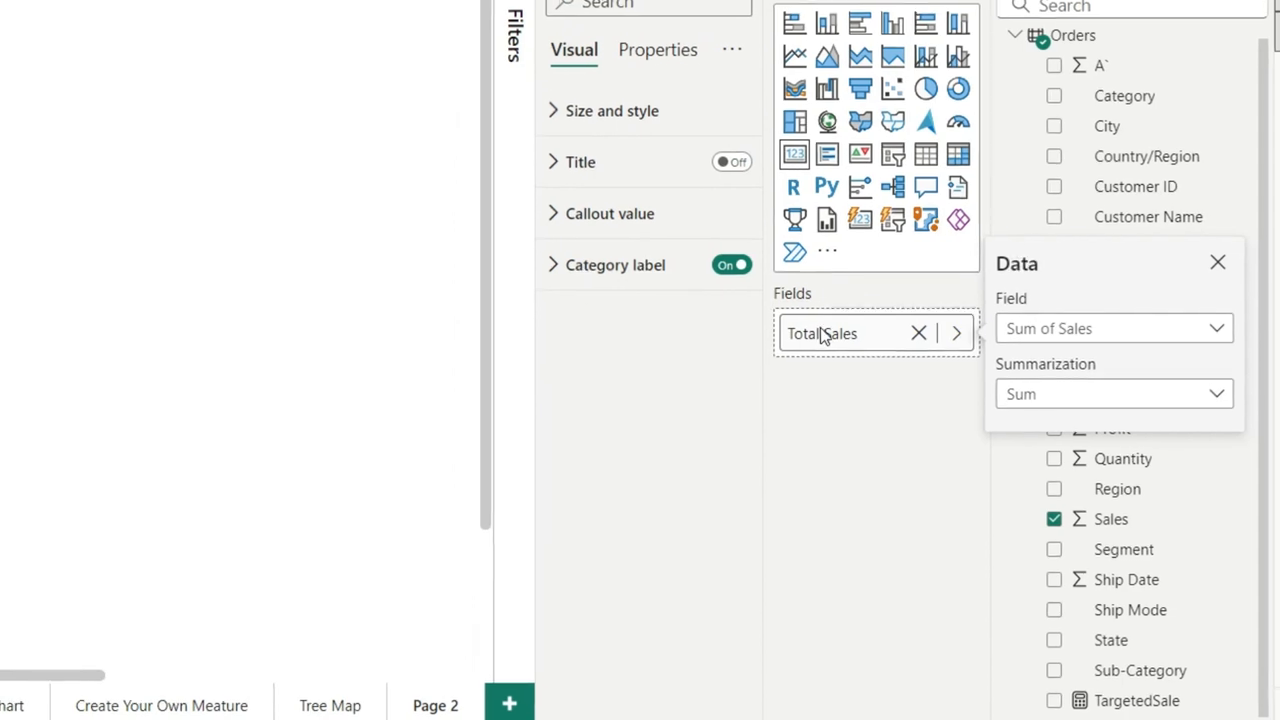
pyautogui.rightClick(806, 322)
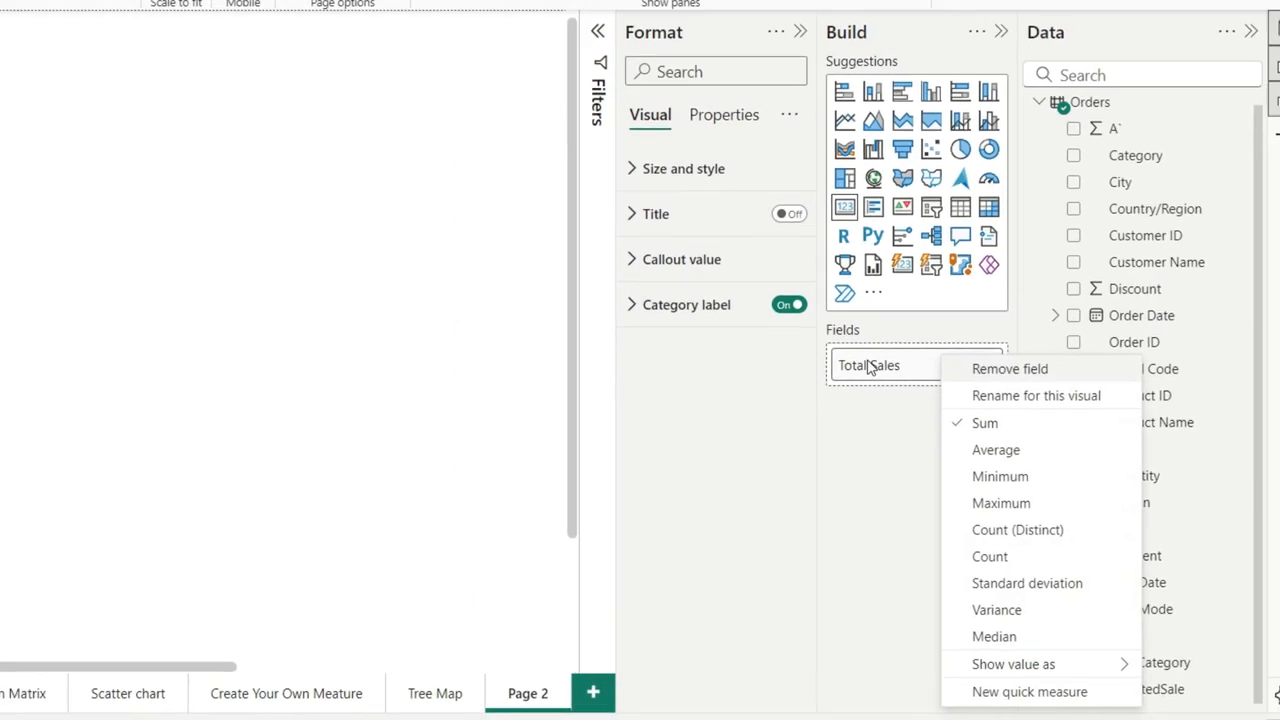
pyautogui.click(869, 364)
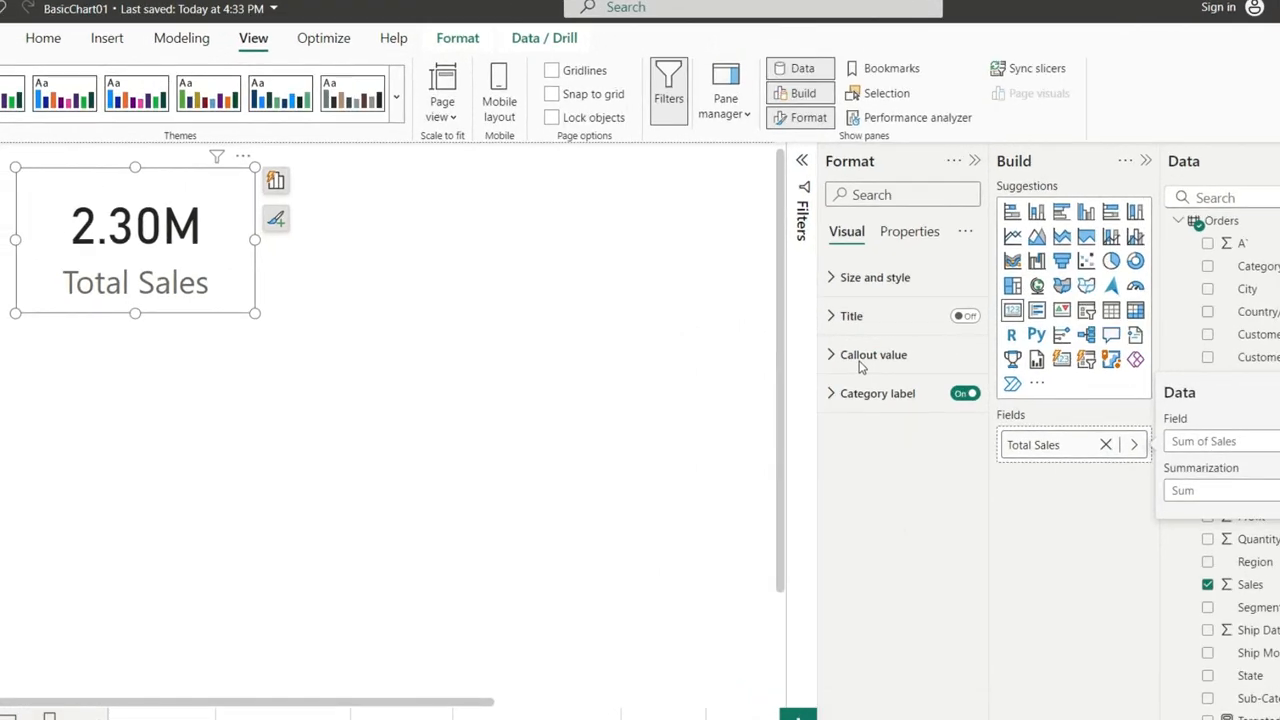
# Set the display units of the Total Sales card's callout value to Thousands.
pyautogui.click(862, 358)
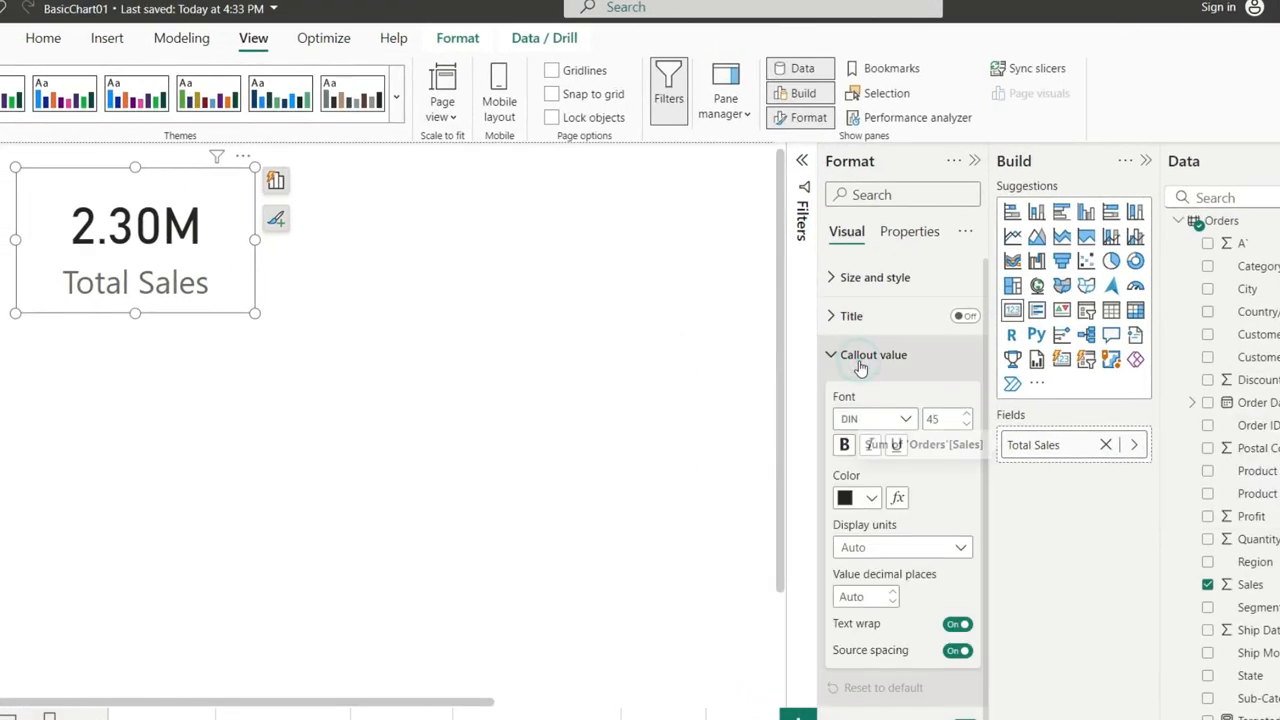
pyautogui.click(887, 548)
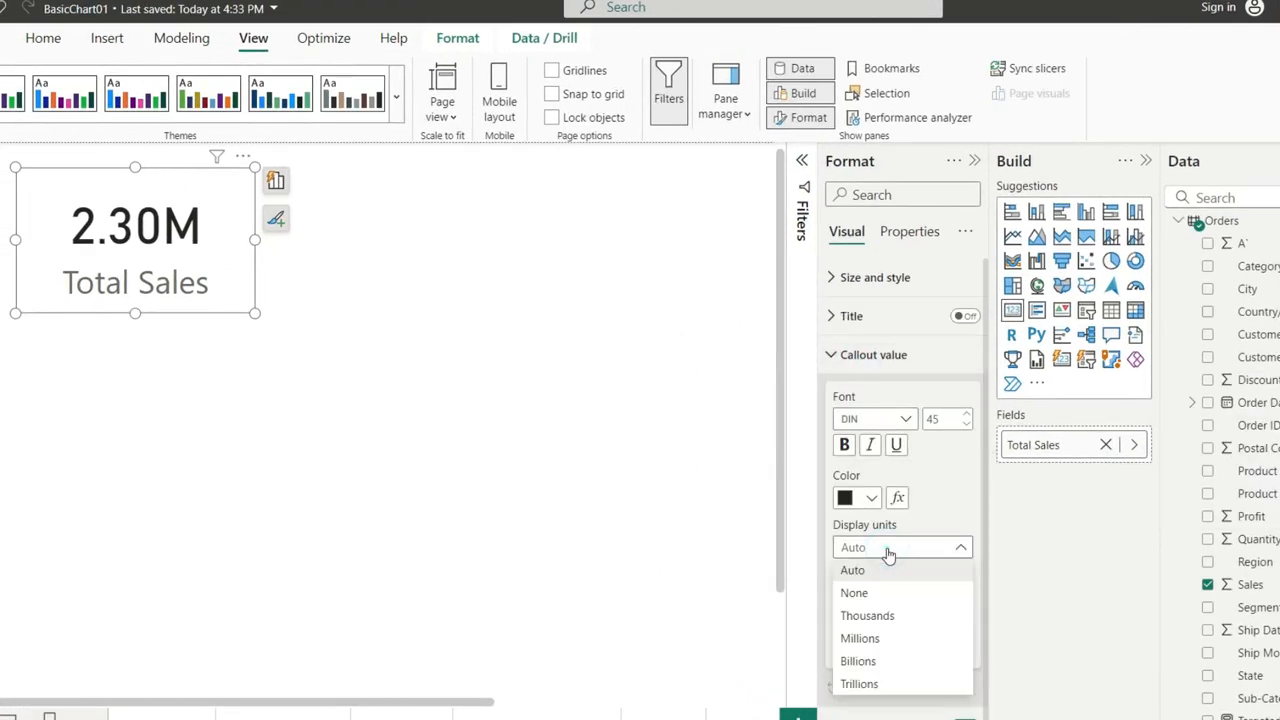
pyautogui.click(867, 616)
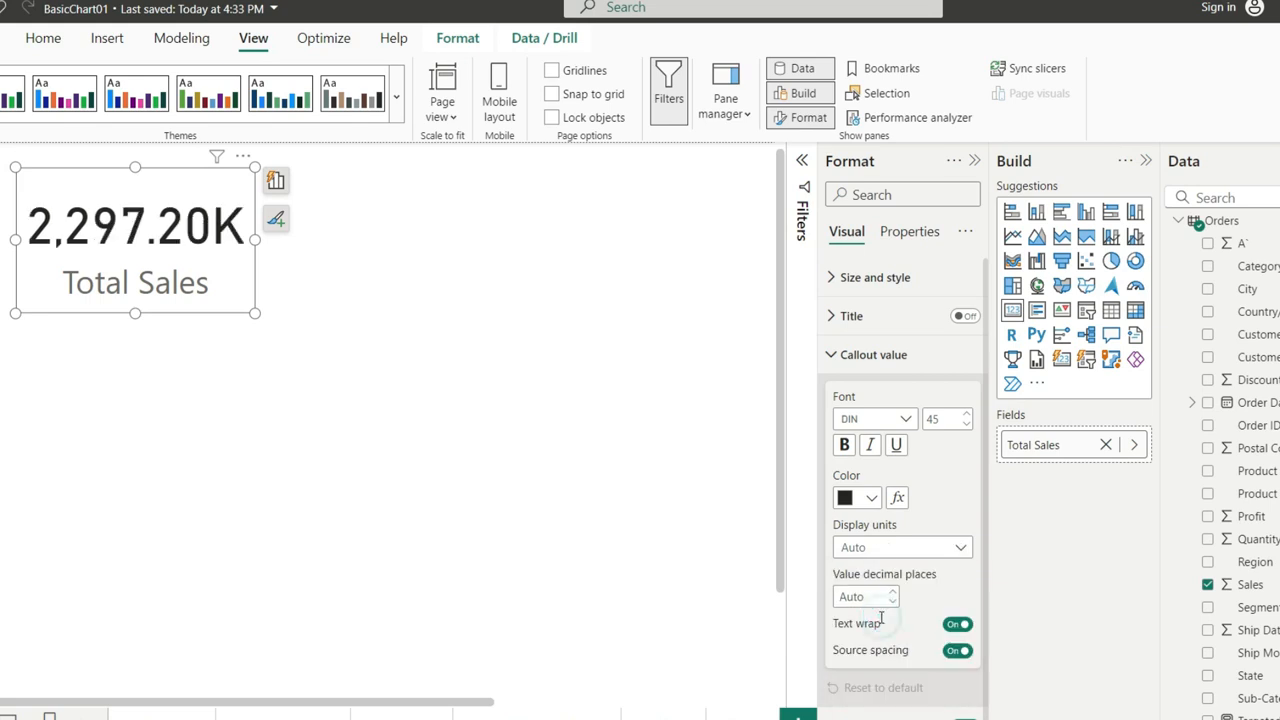
pyautogui.click(205, 377)
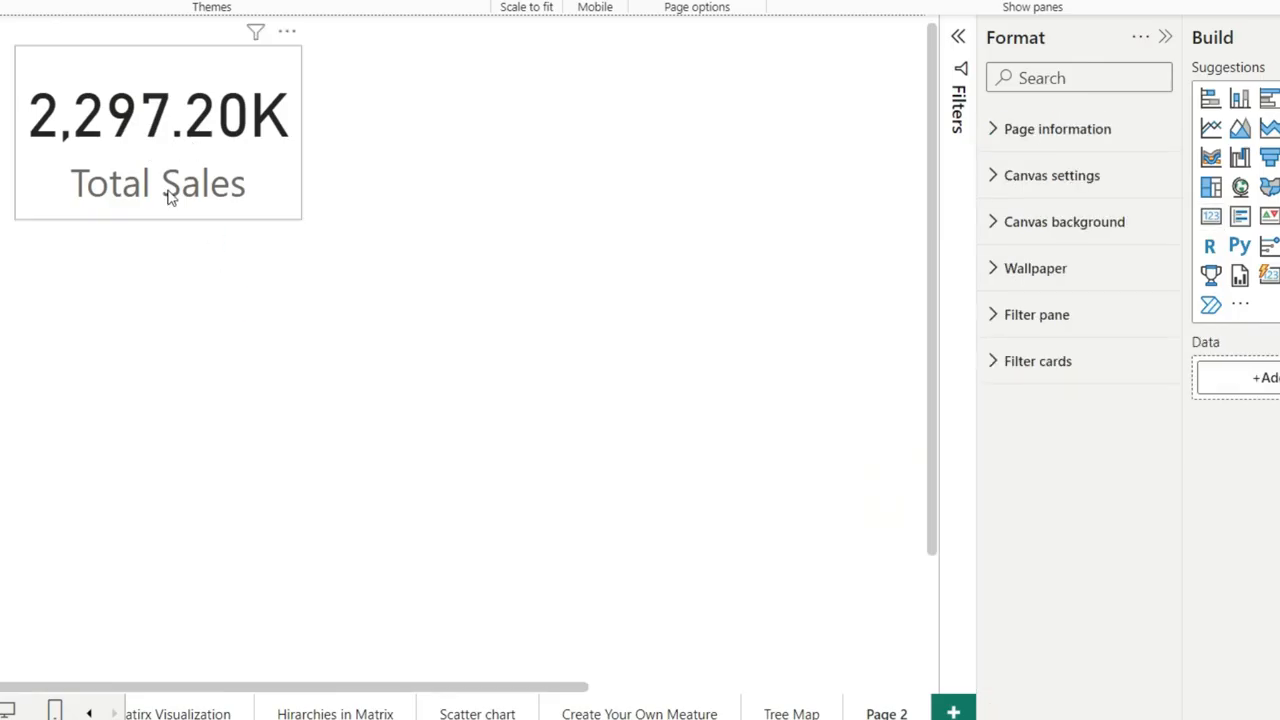
pyautogui.click(218, 195)
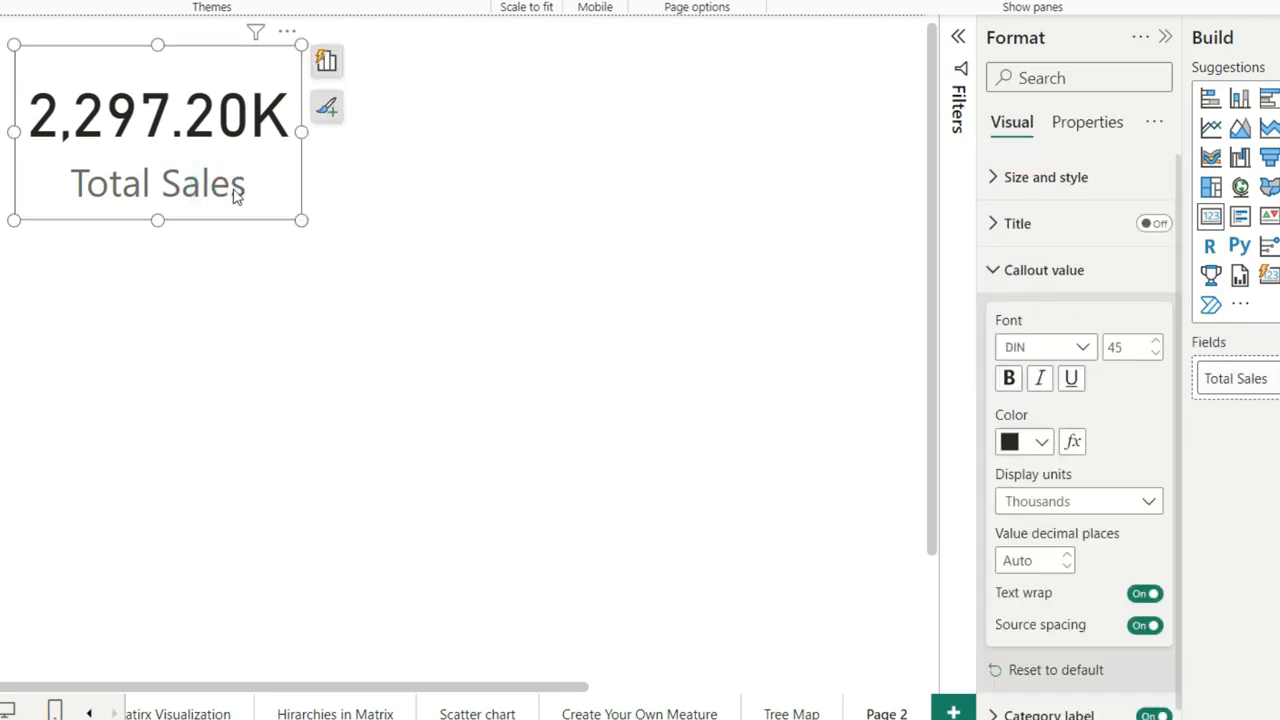
pyautogui.click(651, 363)
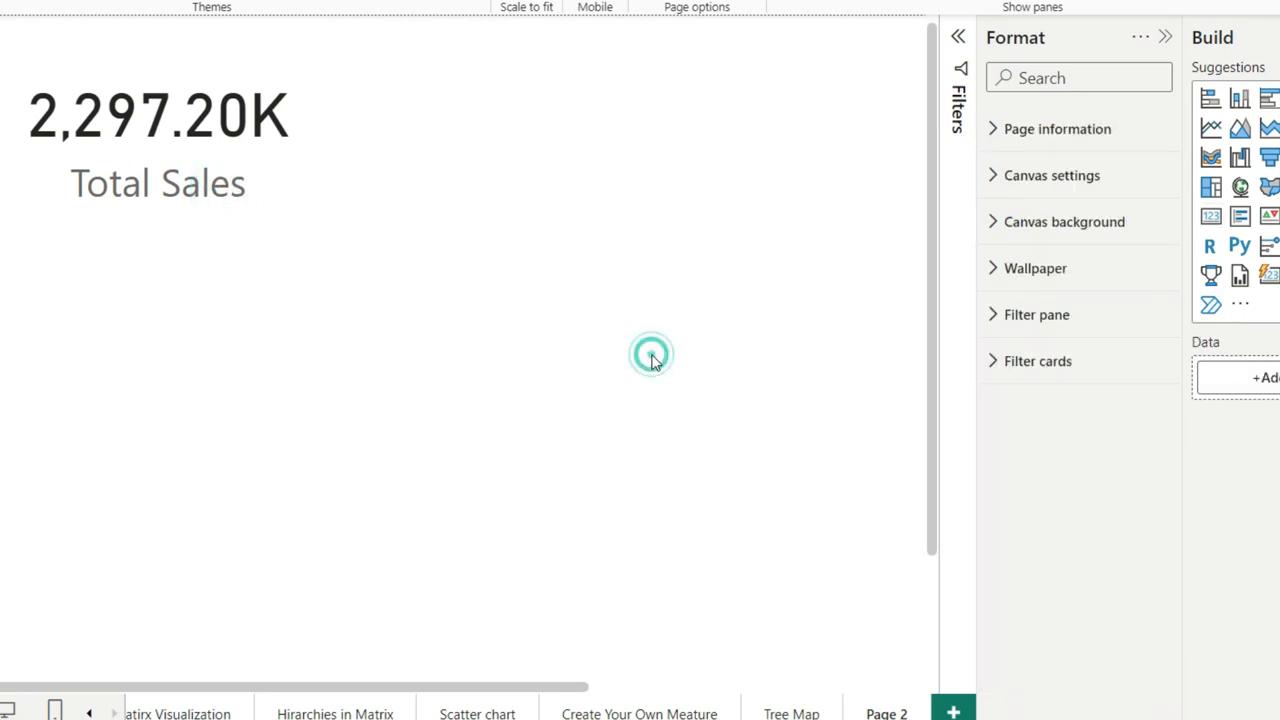
# Give the Total Sales card a visual border with 8 px rounded corners and a 2 px width.
pyautogui.click(140, 82)
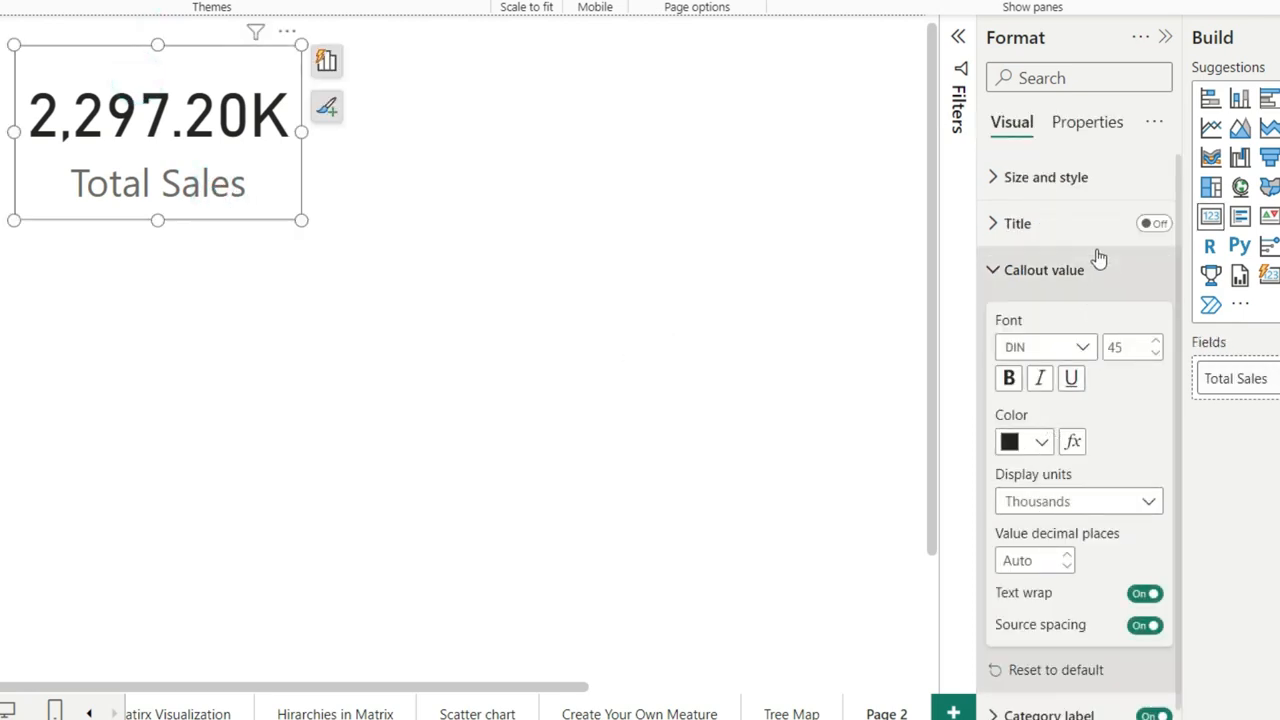
pyautogui.click(1016, 278)
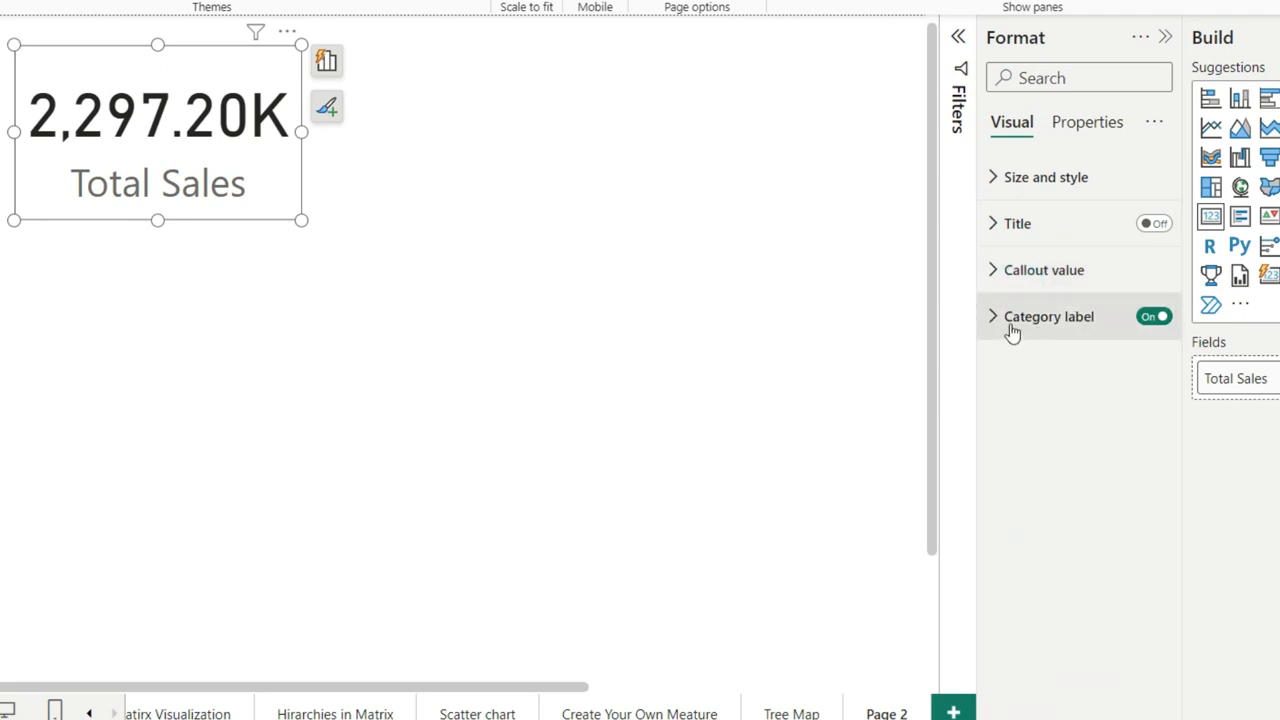
pyautogui.click(1068, 190)
pyautogui.scroll(-3, 1083, 306)
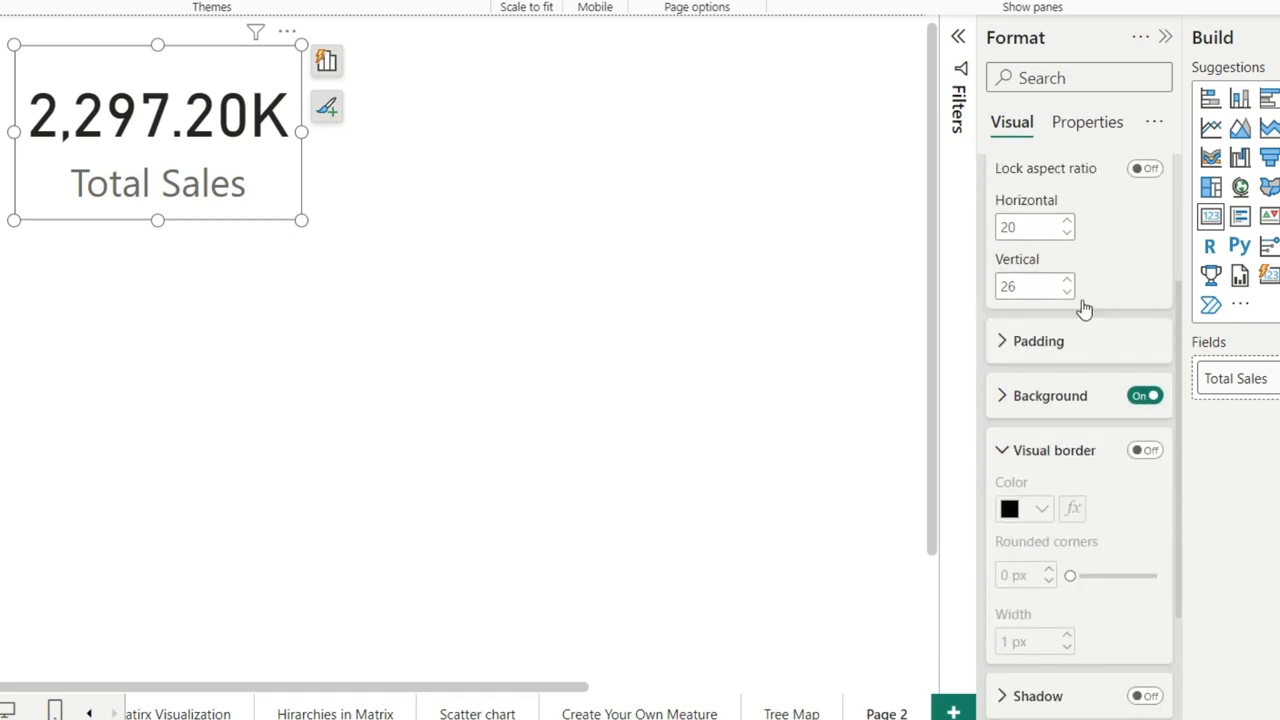
pyautogui.scroll(-1, 1083, 306)
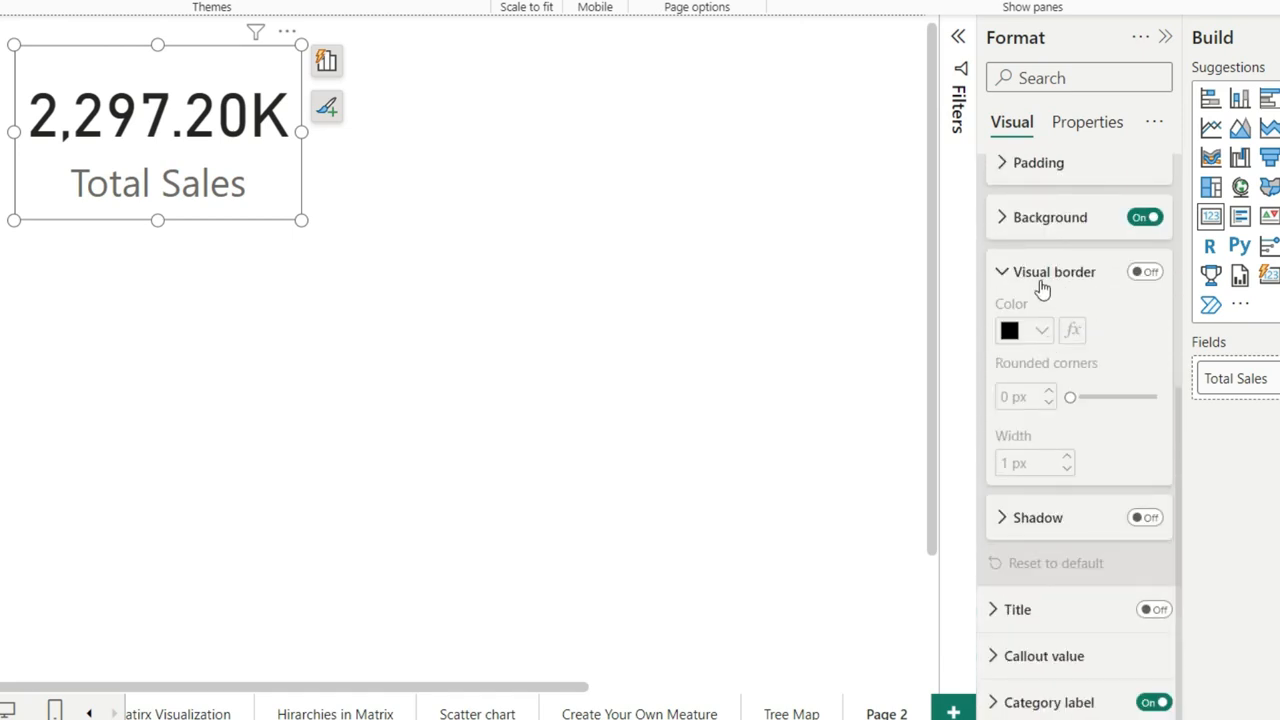
pyautogui.click(1146, 273)
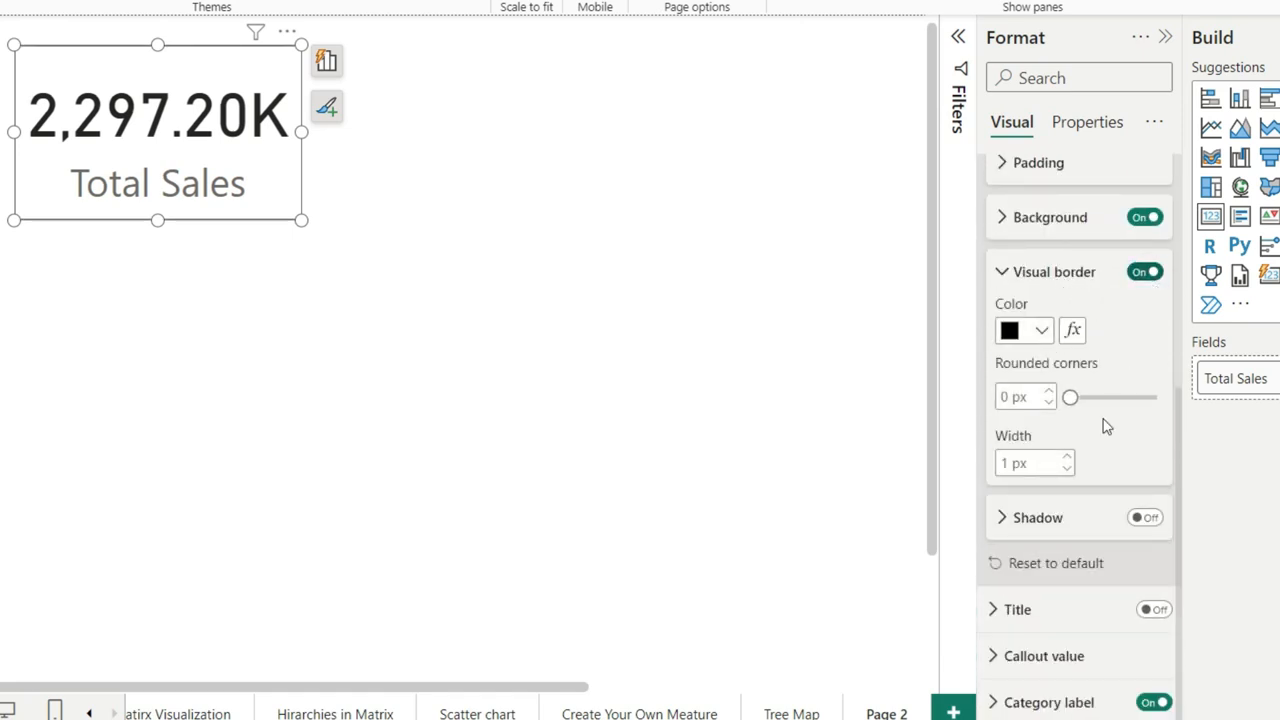
pyautogui.click(1070, 397)
pyautogui.moveTo(1072, 401); pyautogui.dragTo(1093, 402)
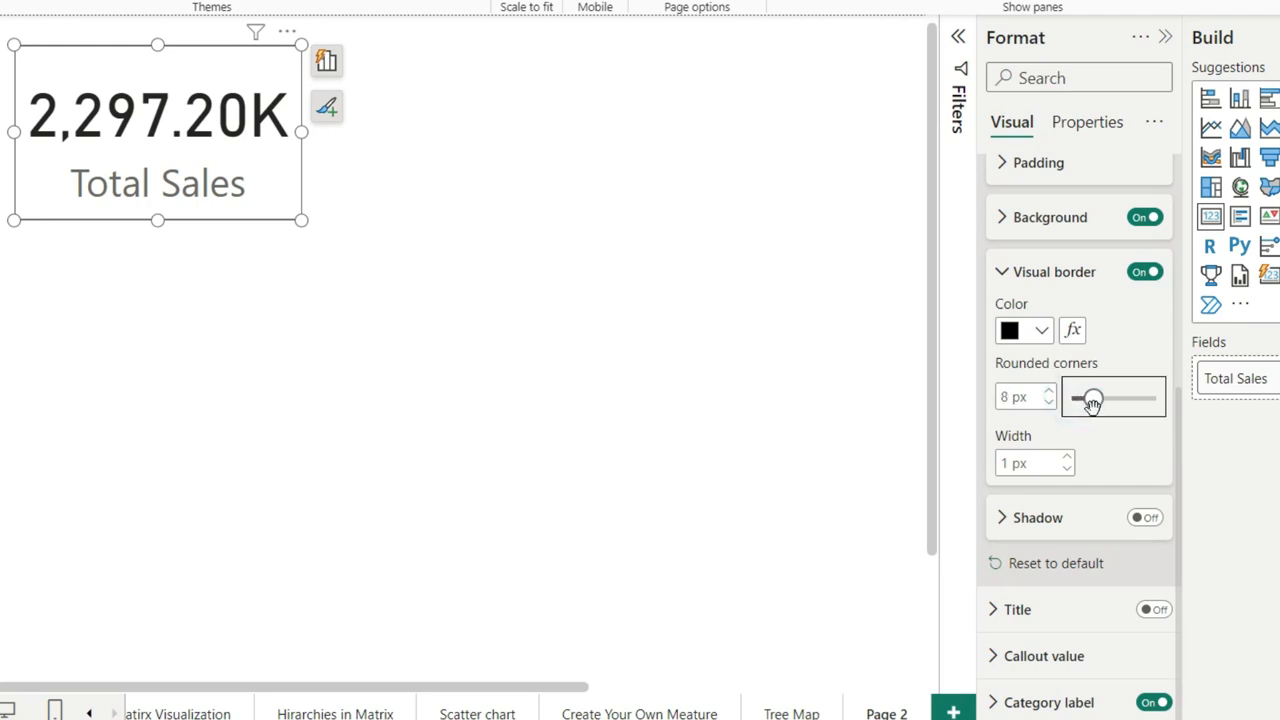
pyautogui.click(1066, 457)
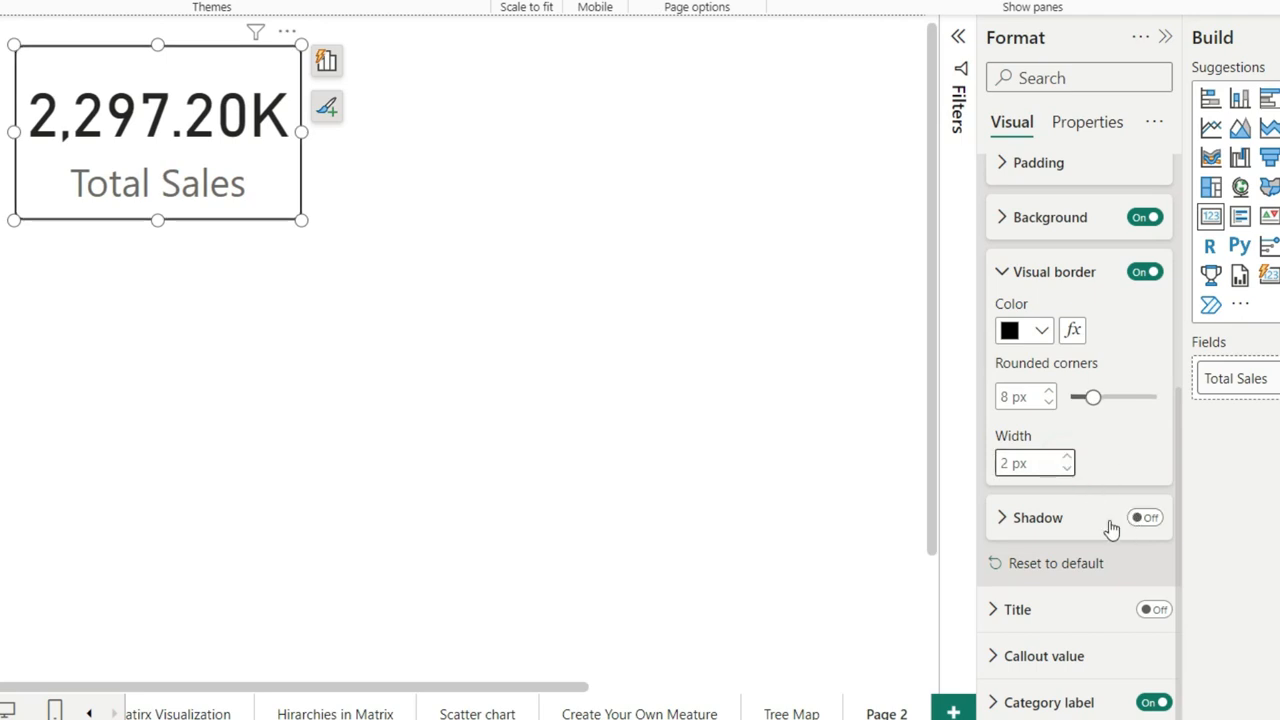
# Turn on the shadow for the Total Sales card and deselect the card.
pyautogui.click(1148, 522)
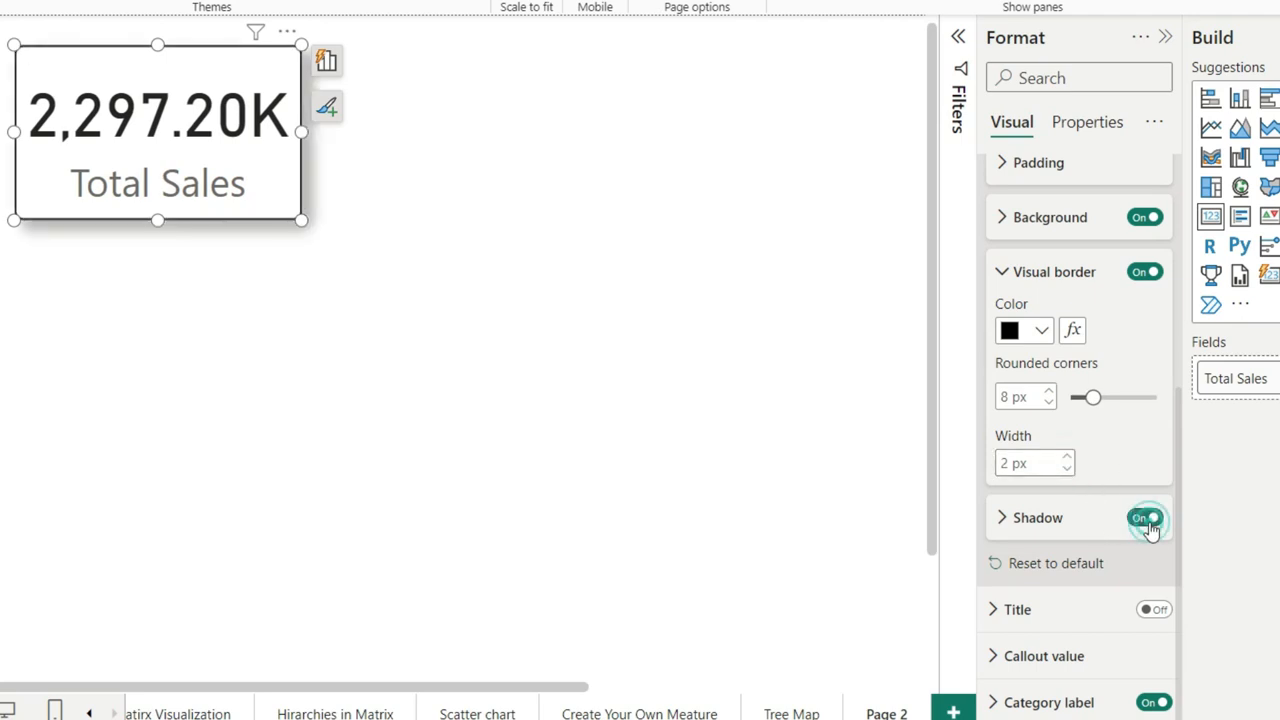
pyautogui.click(585, 319)
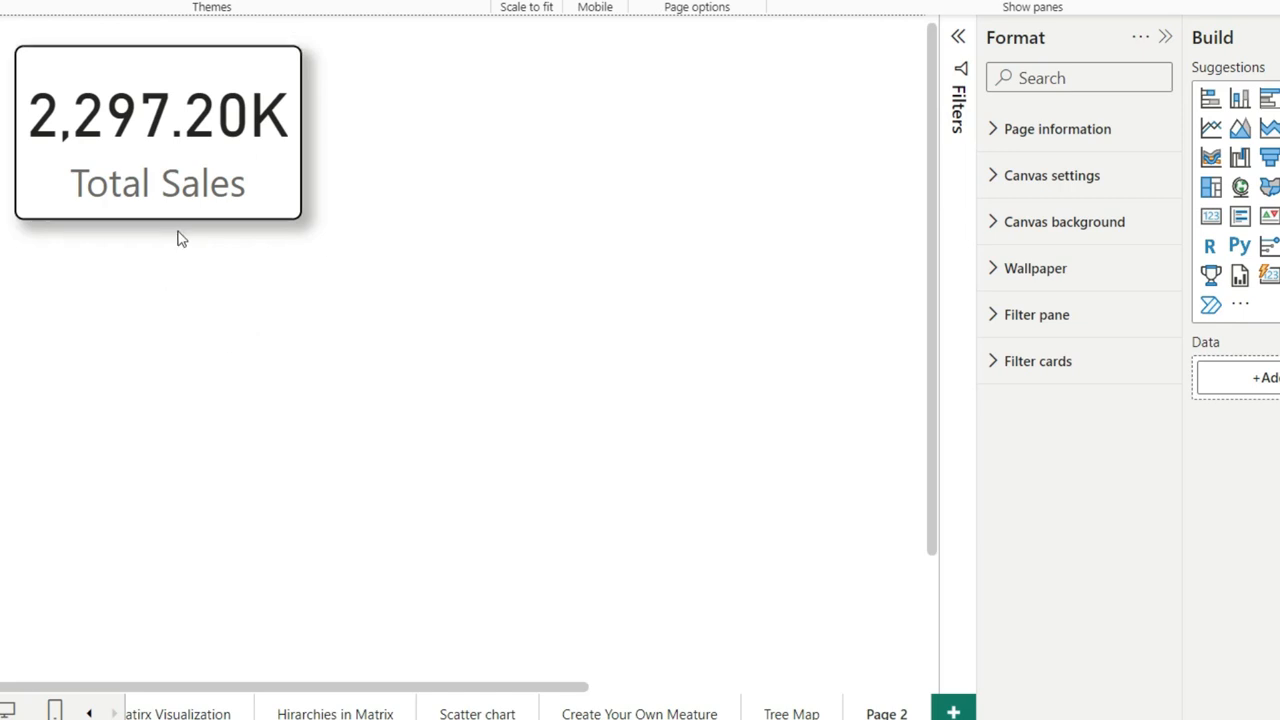
pyautogui.click(301, 303)
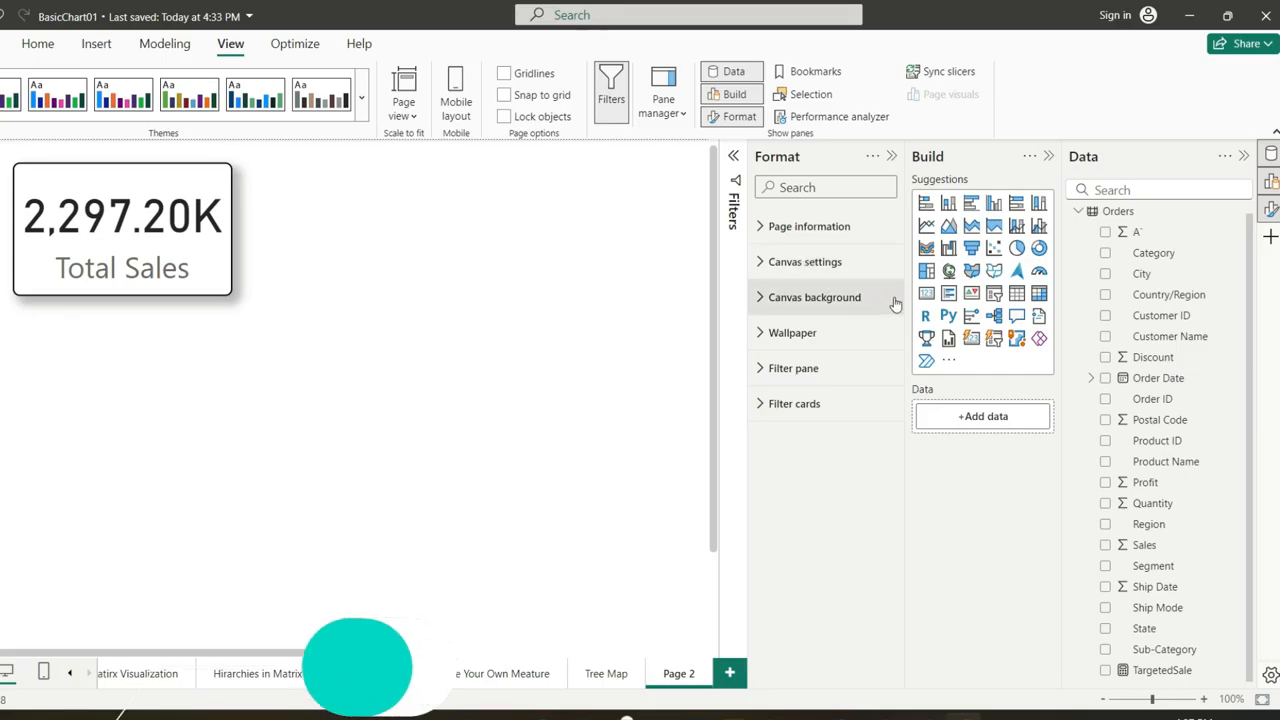
# Insert a second card visual beside the Total Sales card and fill it with the Category field.
pyautogui.click(926, 293)
pyautogui.moveTo(141, 426); pyautogui.dragTo(401, 236)
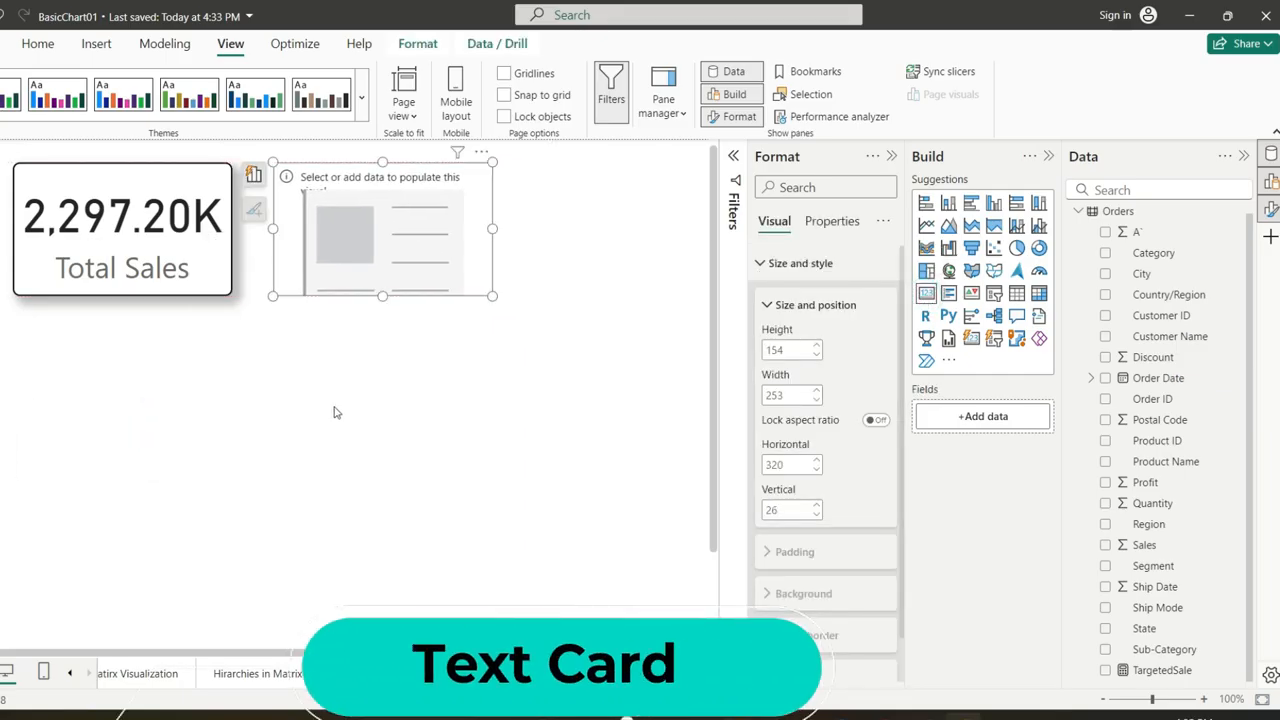
pyautogui.click(326, 429)
pyautogui.click(389, 260)
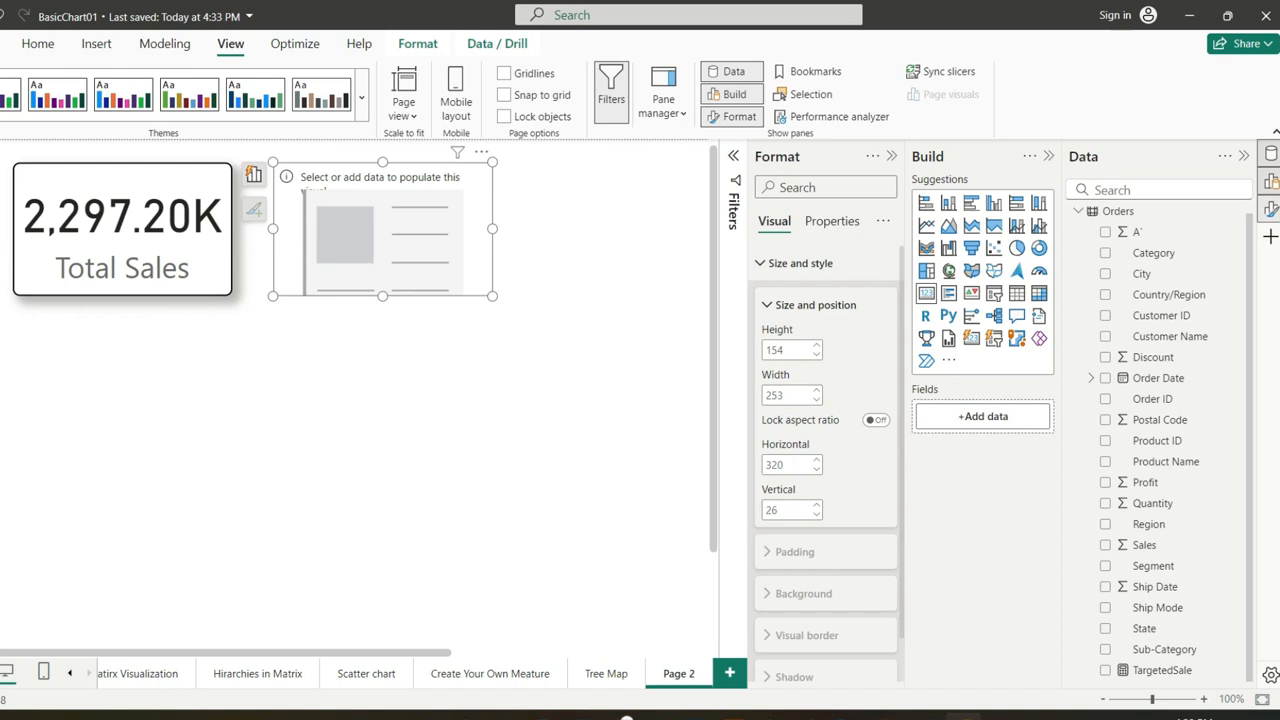
pyautogui.moveTo(1156, 262); pyautogui.dragTo(983, 416)
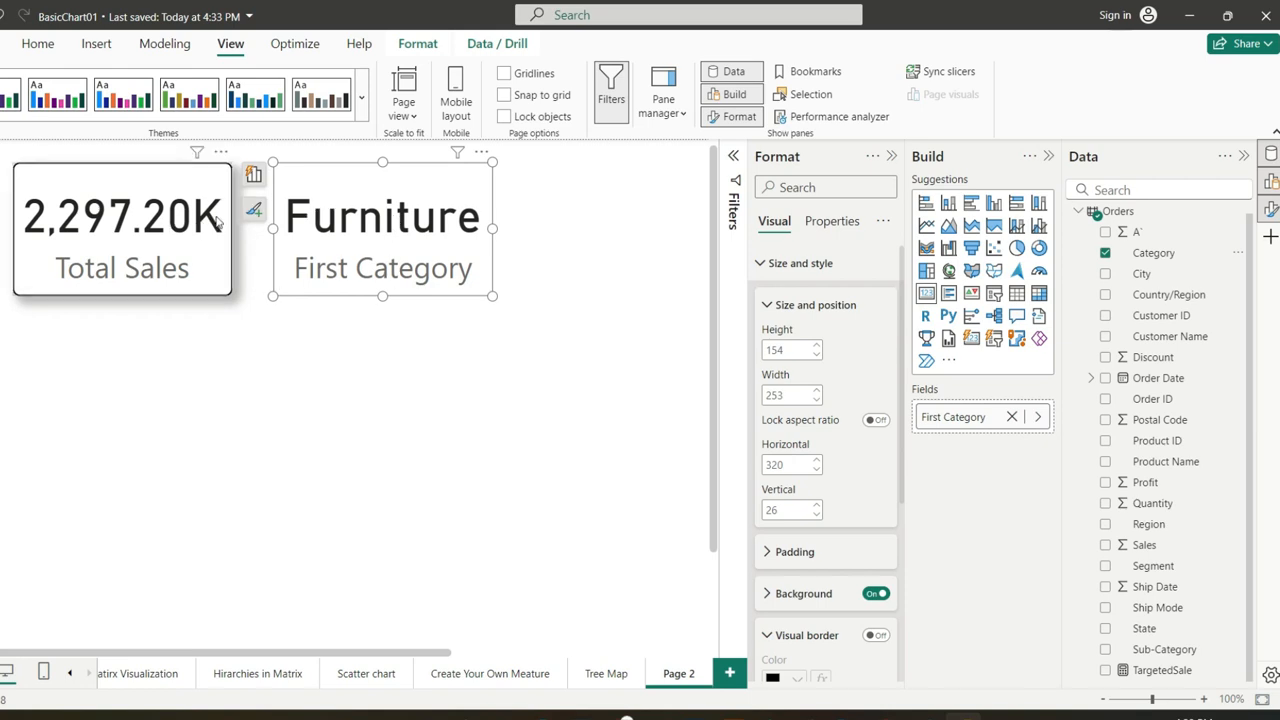
# Copy the Total Sales card's formatting onto the Category card with Format painter and deselect the card.
pyautogui.click(429, 366)
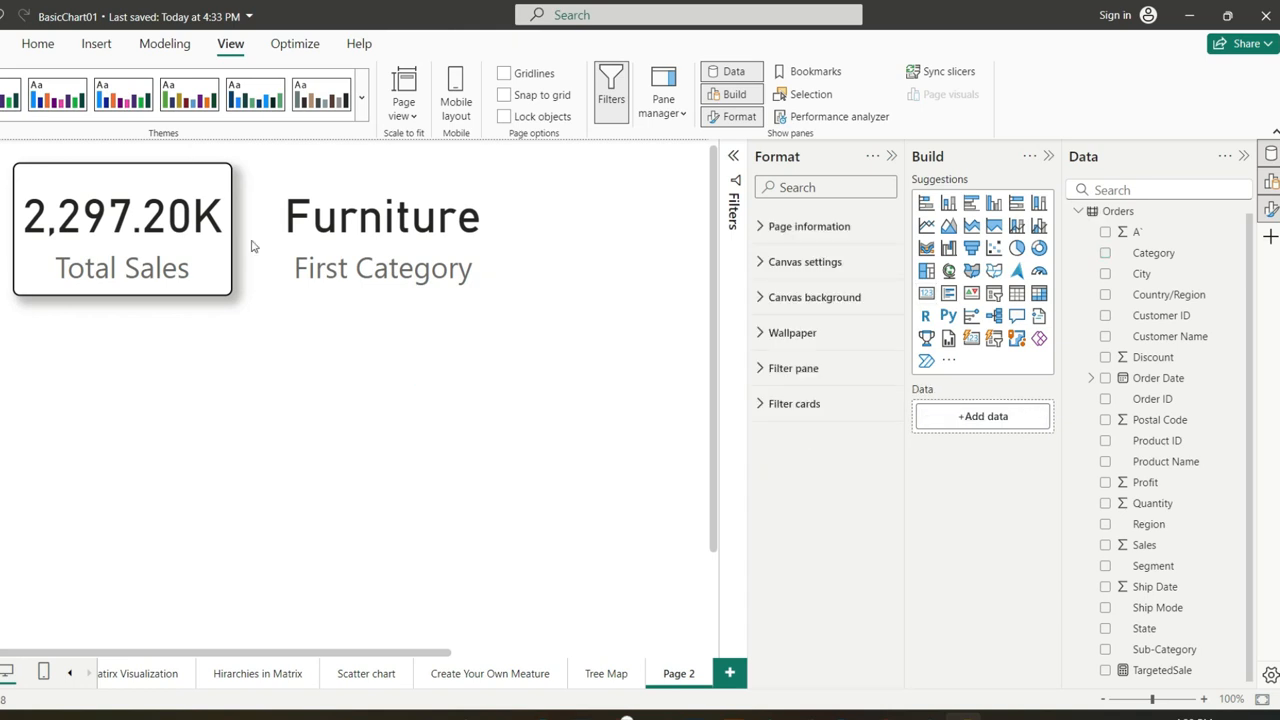
pyautogui.click(200, 215)
pyautogui.click(40, 43)
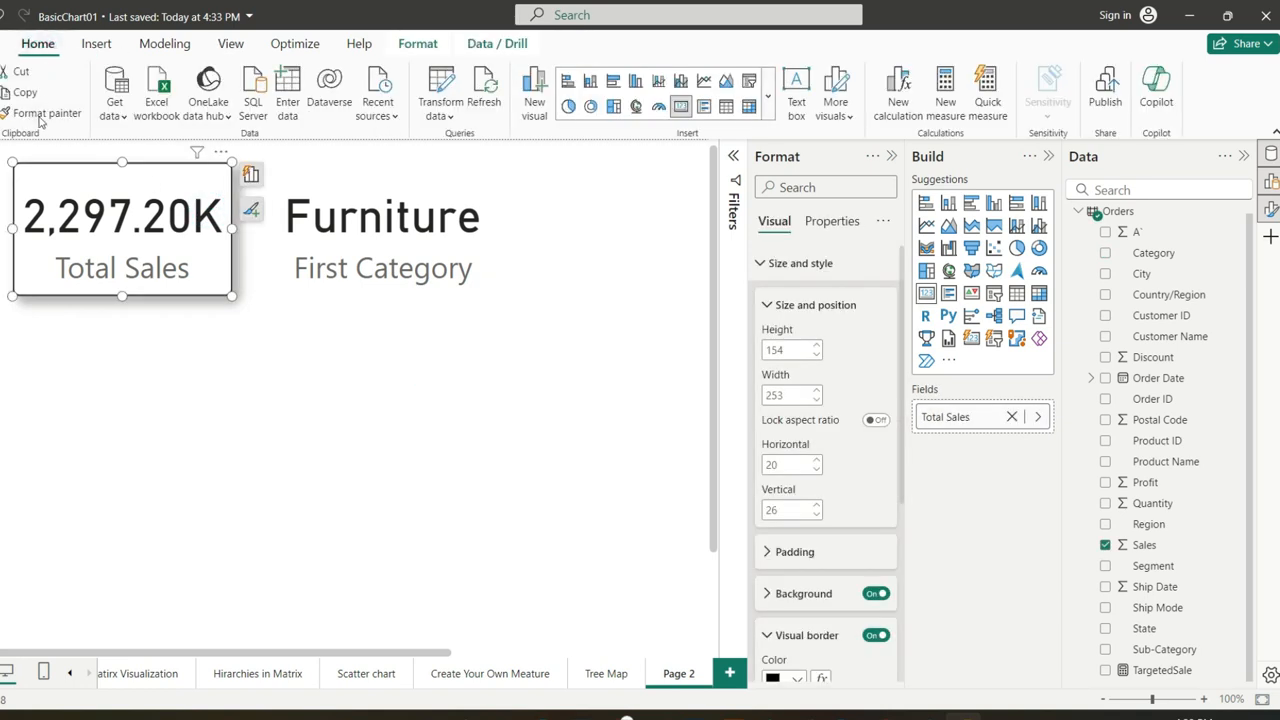
pyautogui.click(43, 115)
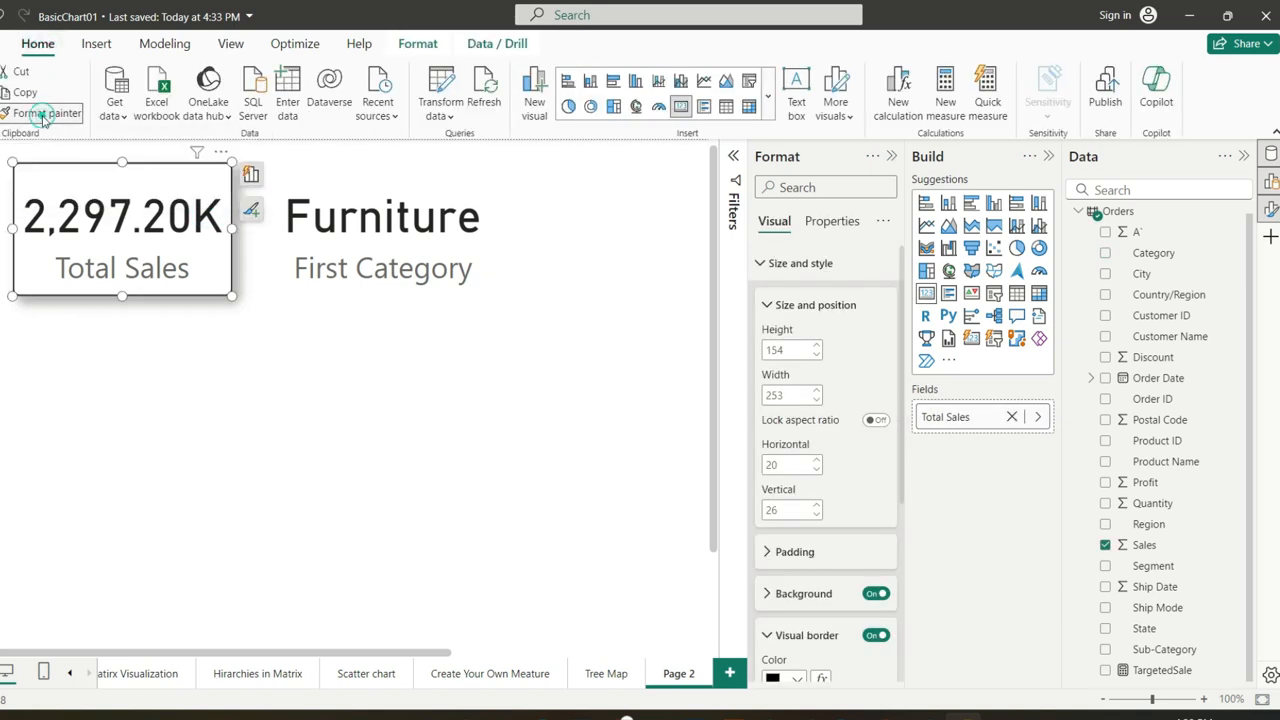
pyautogui.click(314, 205)
pyautogui.click(363, 383)
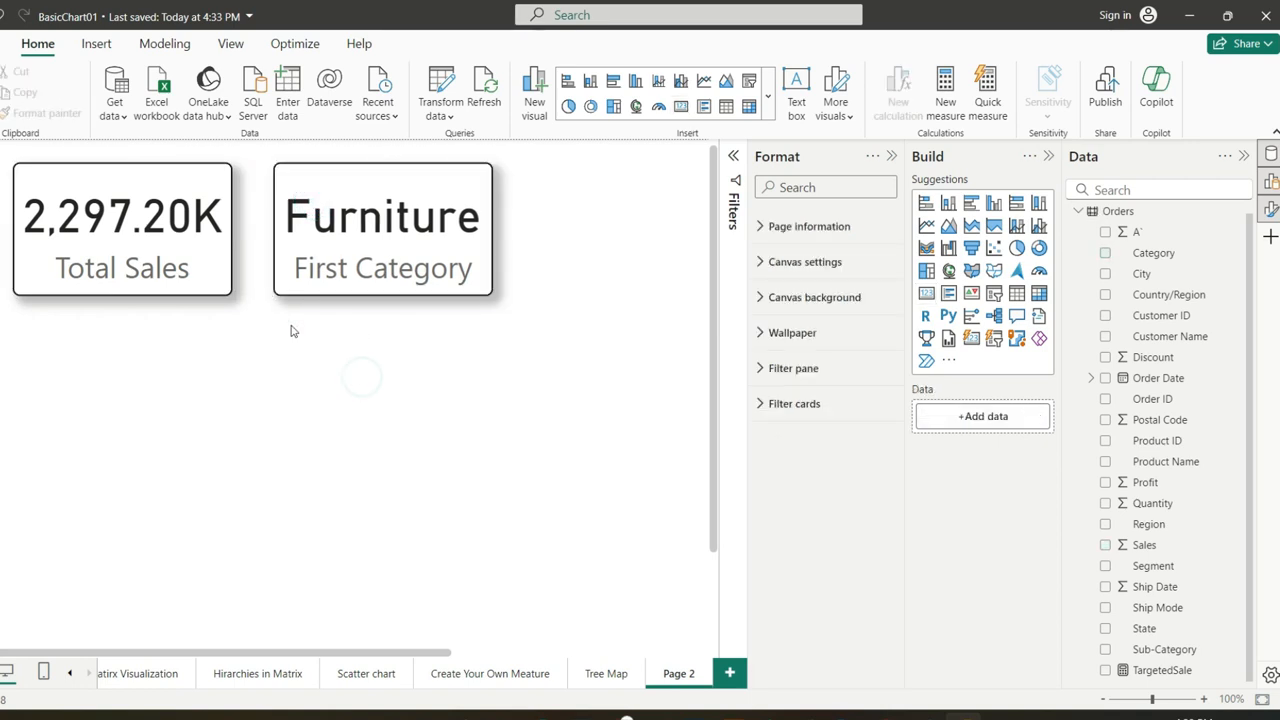
# Rename the Category card's field to "Top sale Wise Category" for this visual and widen the card to about 393.
pyautogui.click(366, 250)
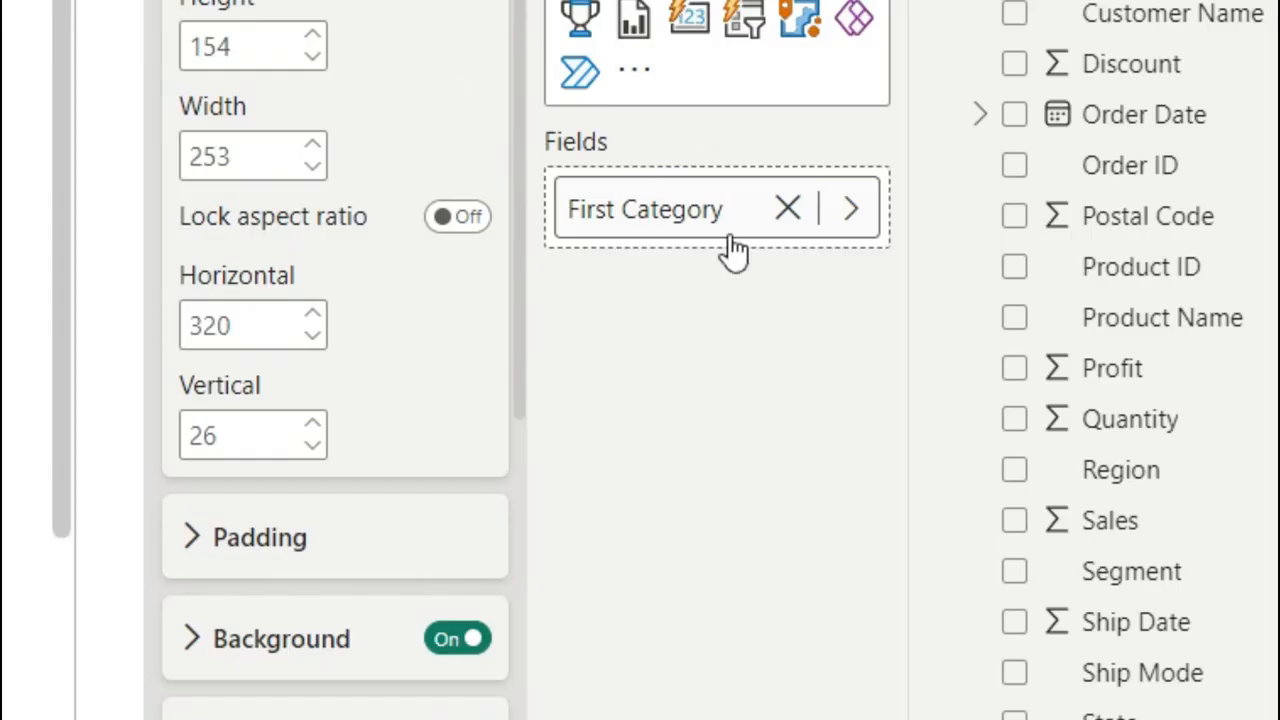
pyautogui.rightClick(754, 240)
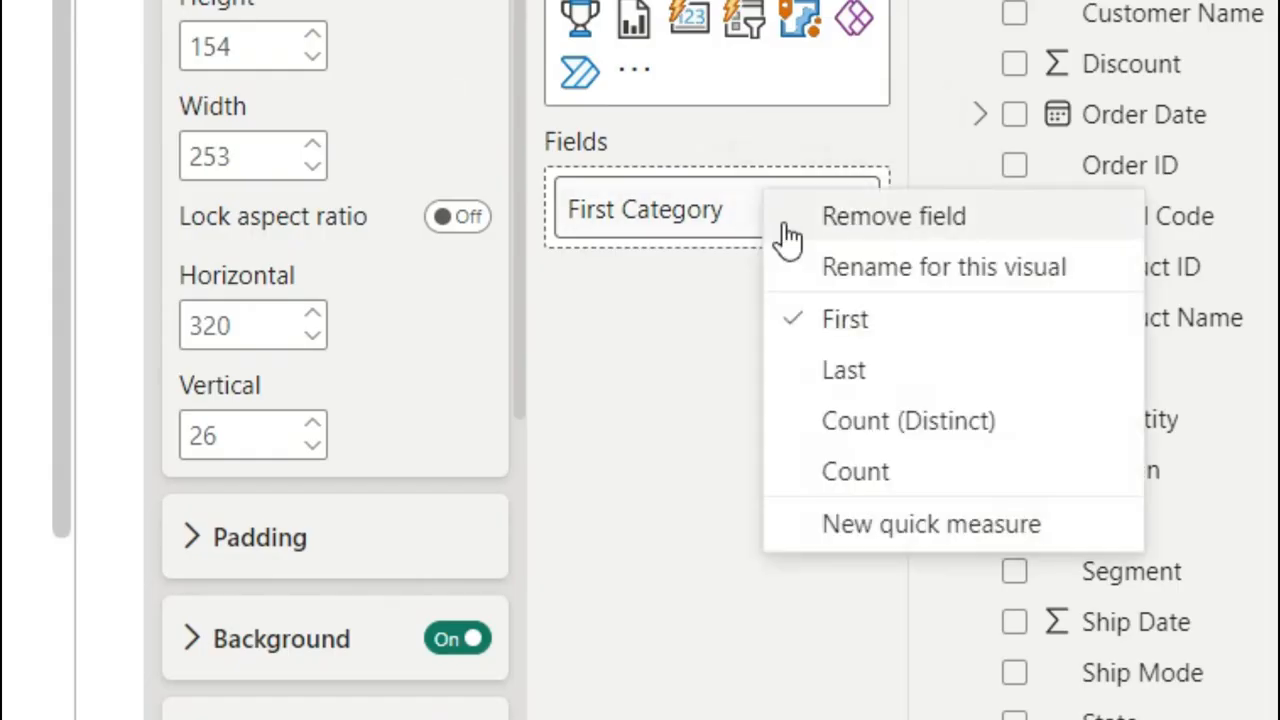
pyautogui.click(874, 284)
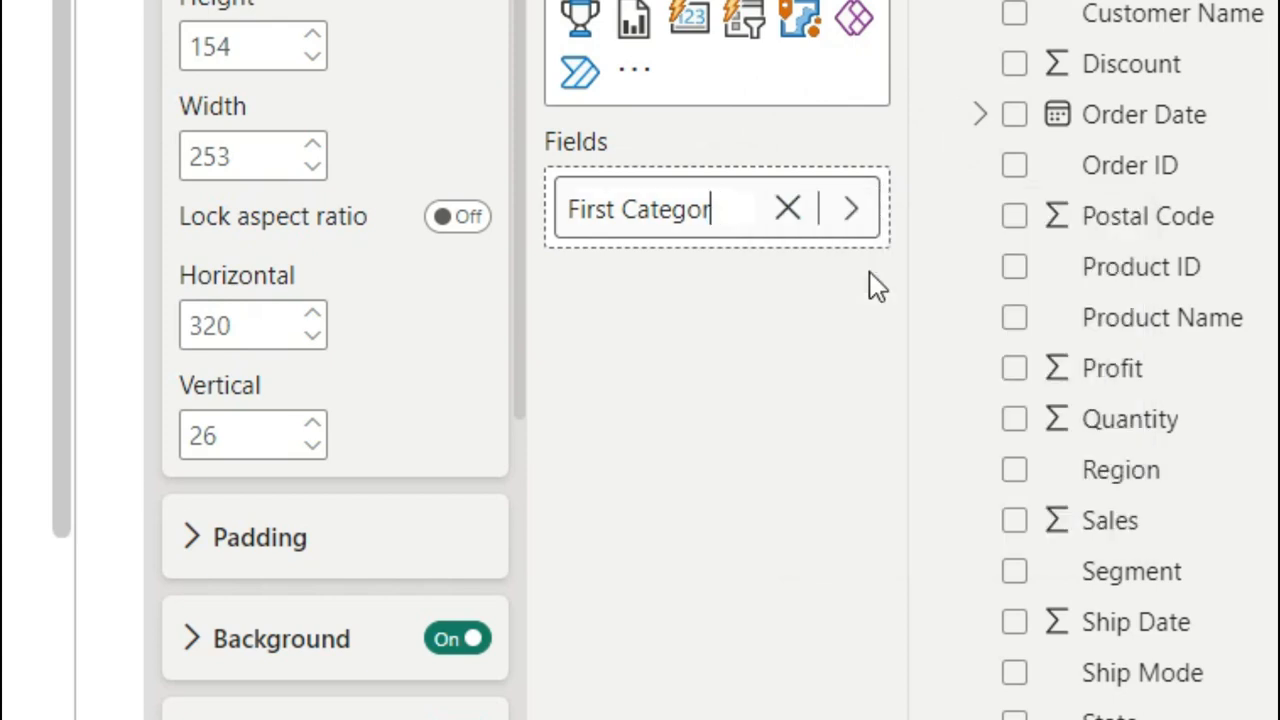
pyautogui.press('BackSpace')
pyautogui.press('BackSpace')
pyautogui.press('BackSpace')
pyautogui.press('BackSpace')
pyautogui.press('BackSpace')
pyautogui.press('BackSpace')
pyautogui.press('BackSpace')
pyautogui.press('BackSpace')
pyautogui.press('BackSpace')
pyautogui.press('BackSpace')
pyautogui.press('BackSpace')
pyautogui.press('BackSpace')
pyautogui.write('To')
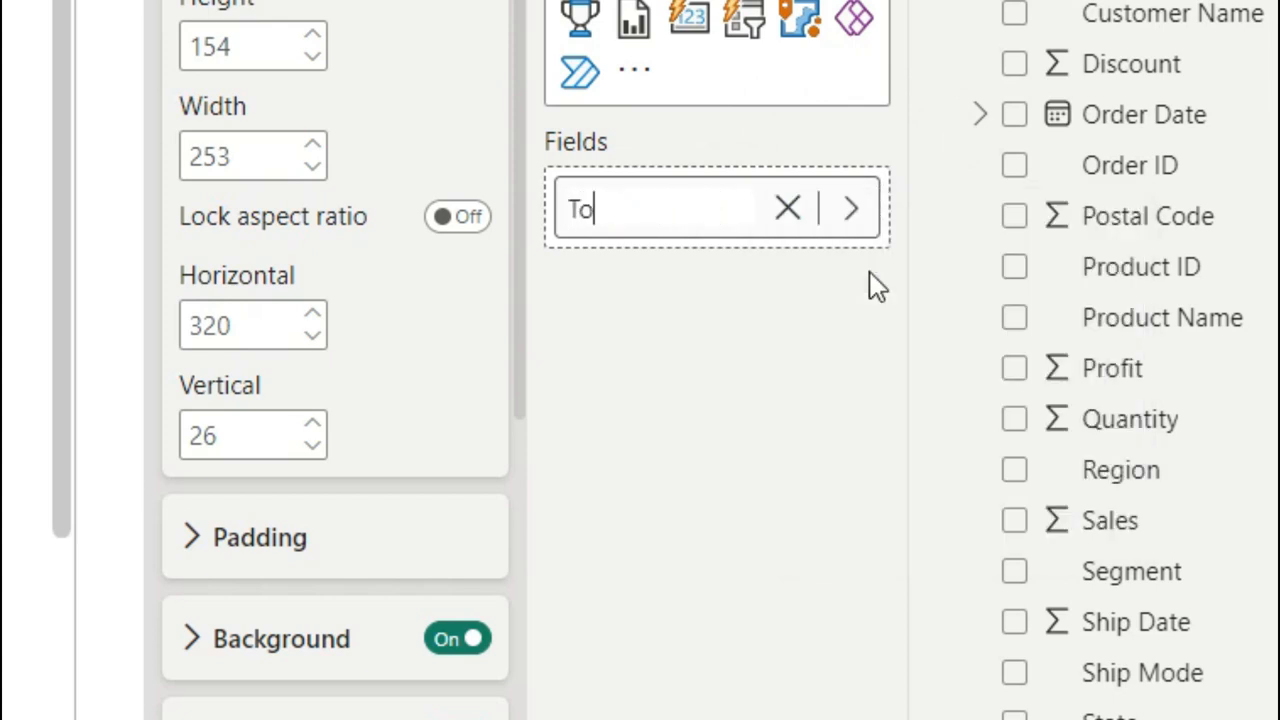
pyautogui.write('p sale ')
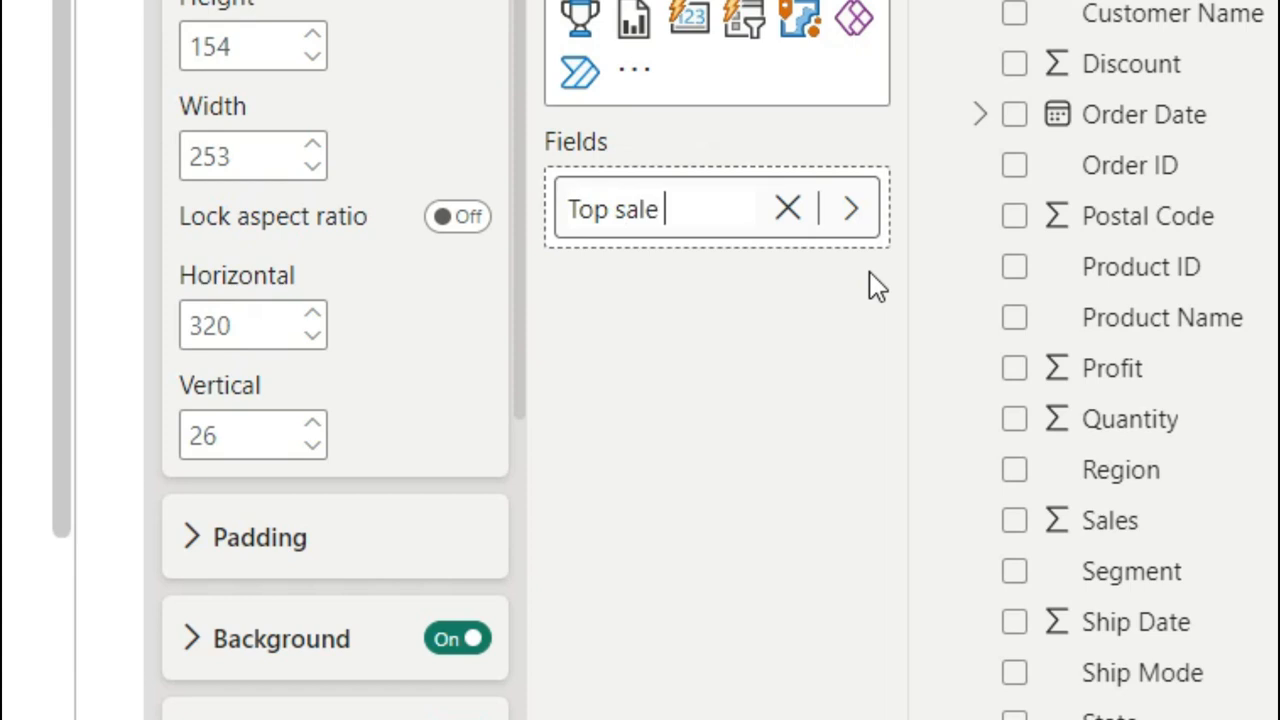
pyautogui.write('Wise Cate')
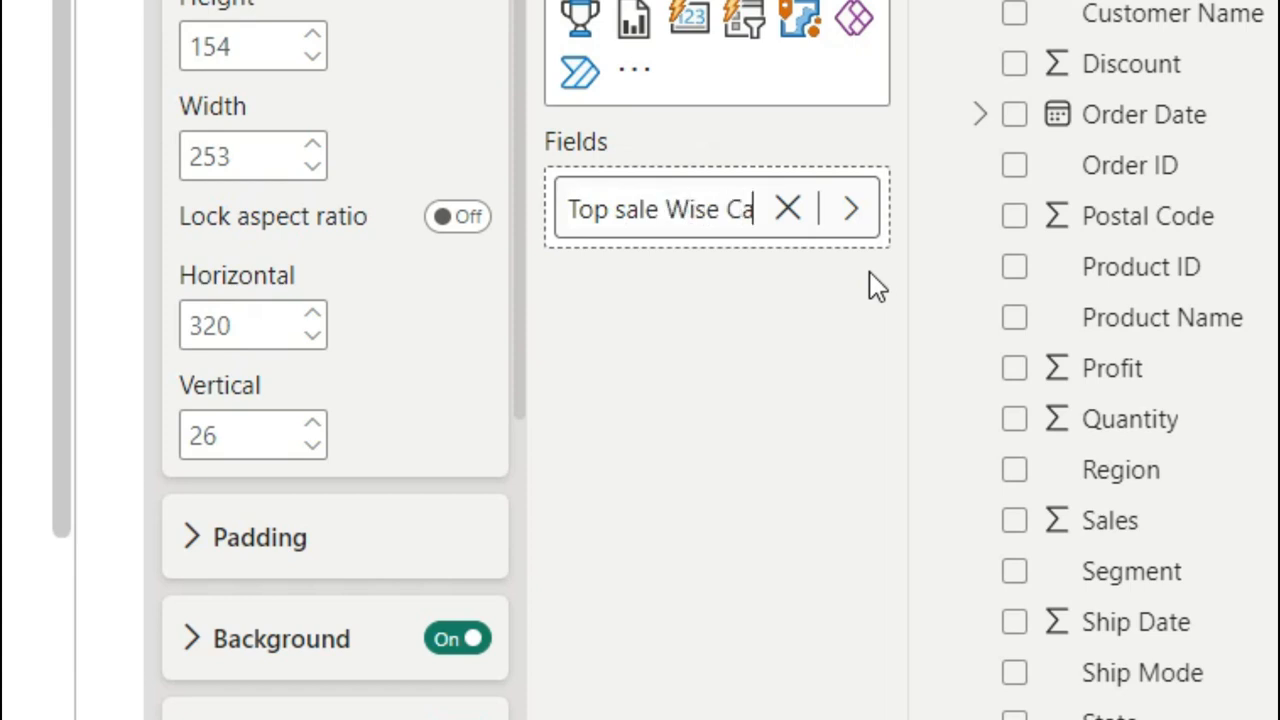
pyautogui.write('gory')
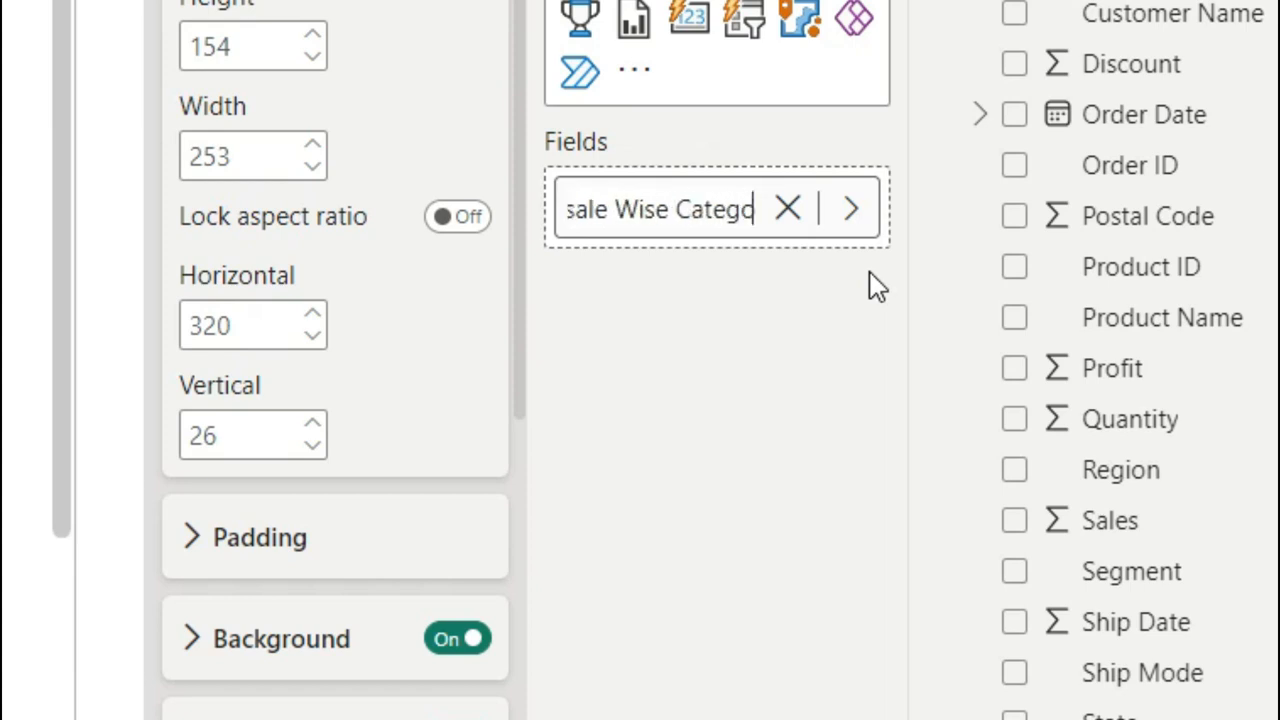
pyautogui.press('Return')
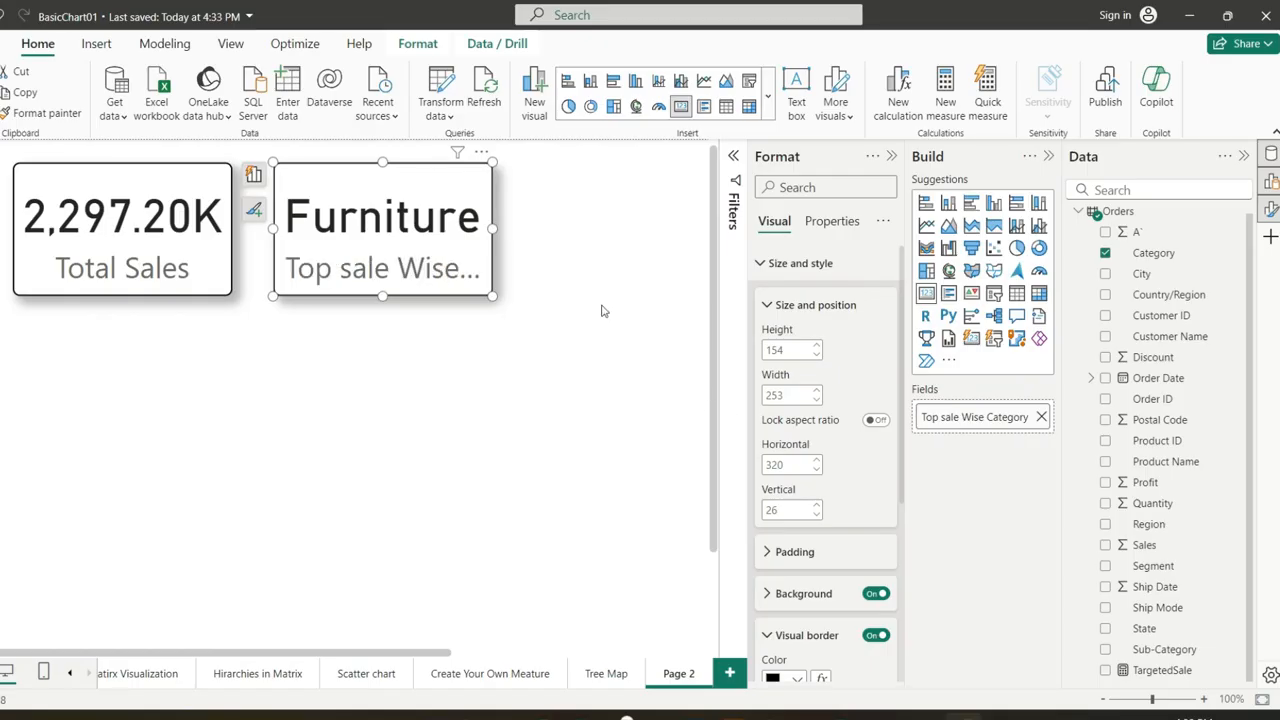
pyautogui.moveTo(494, 297); pyautogui.dragTo(616, 297)
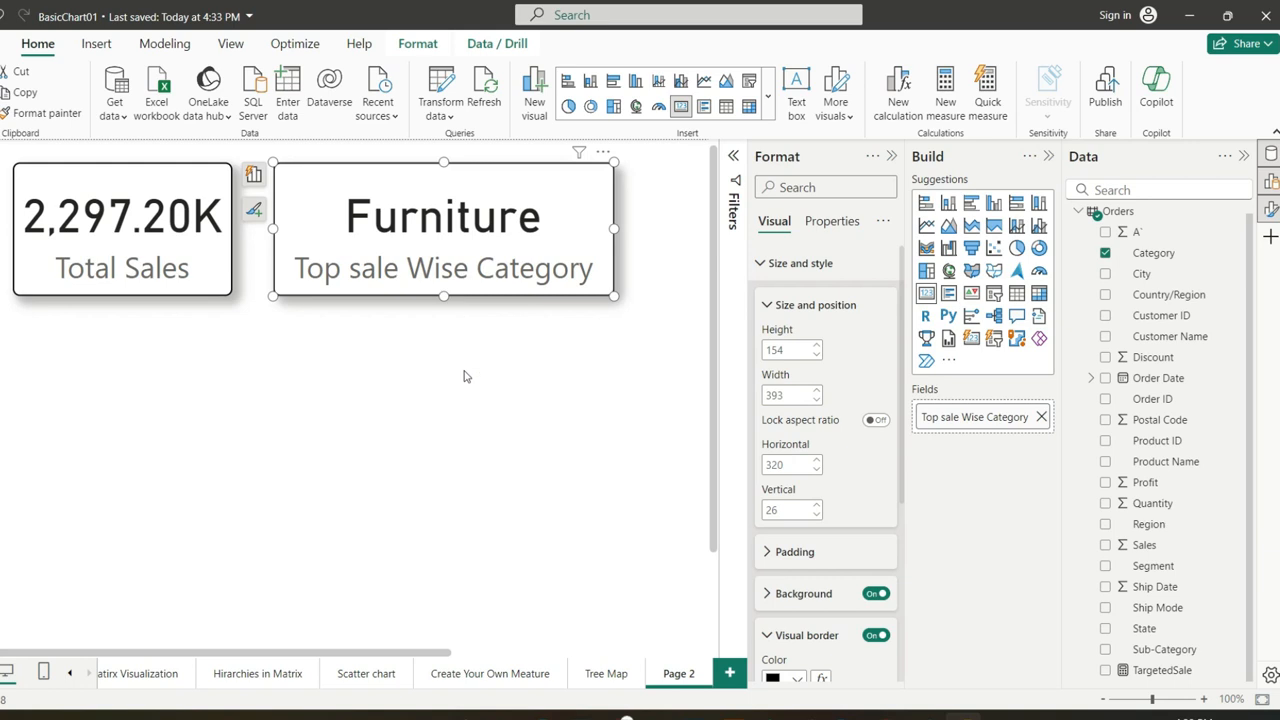
# Add Category to the card's visual-level filters as a Top N filter showing the top 1 item.
pyautogui.click(734, 160)
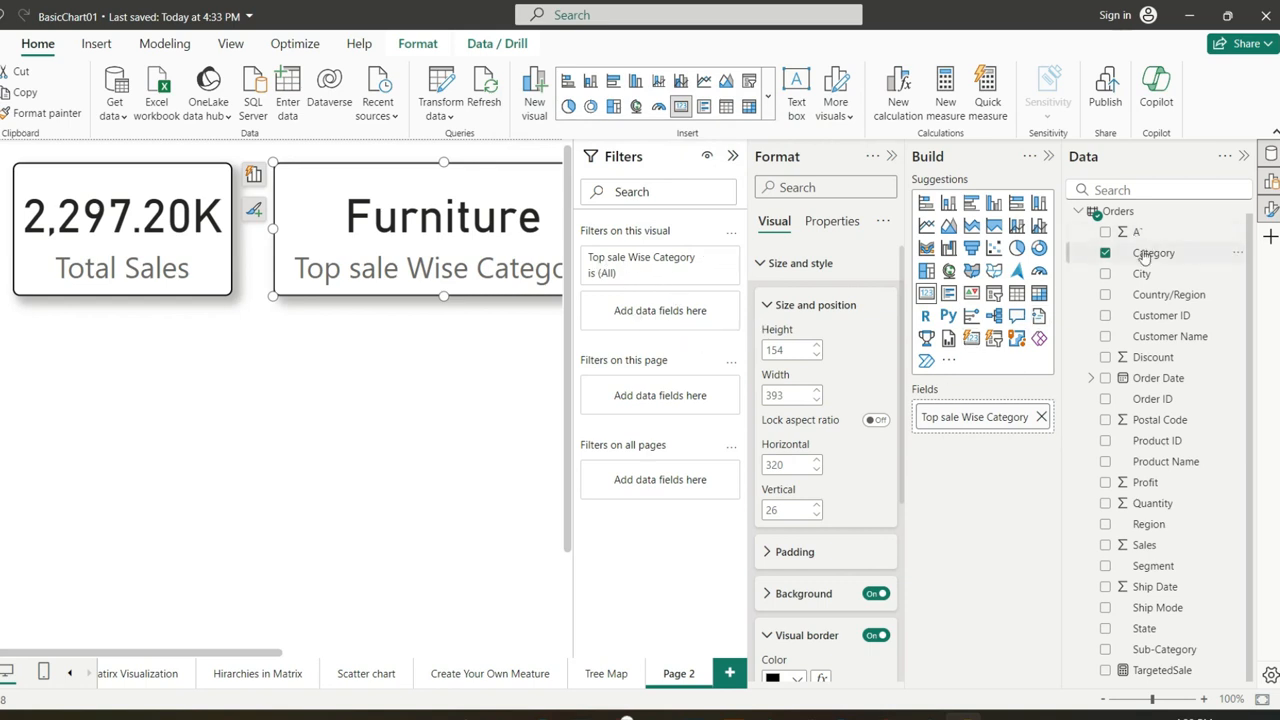
pyautogui.moveTo(1120, 258); pyautogui.dragTo(661, 315)
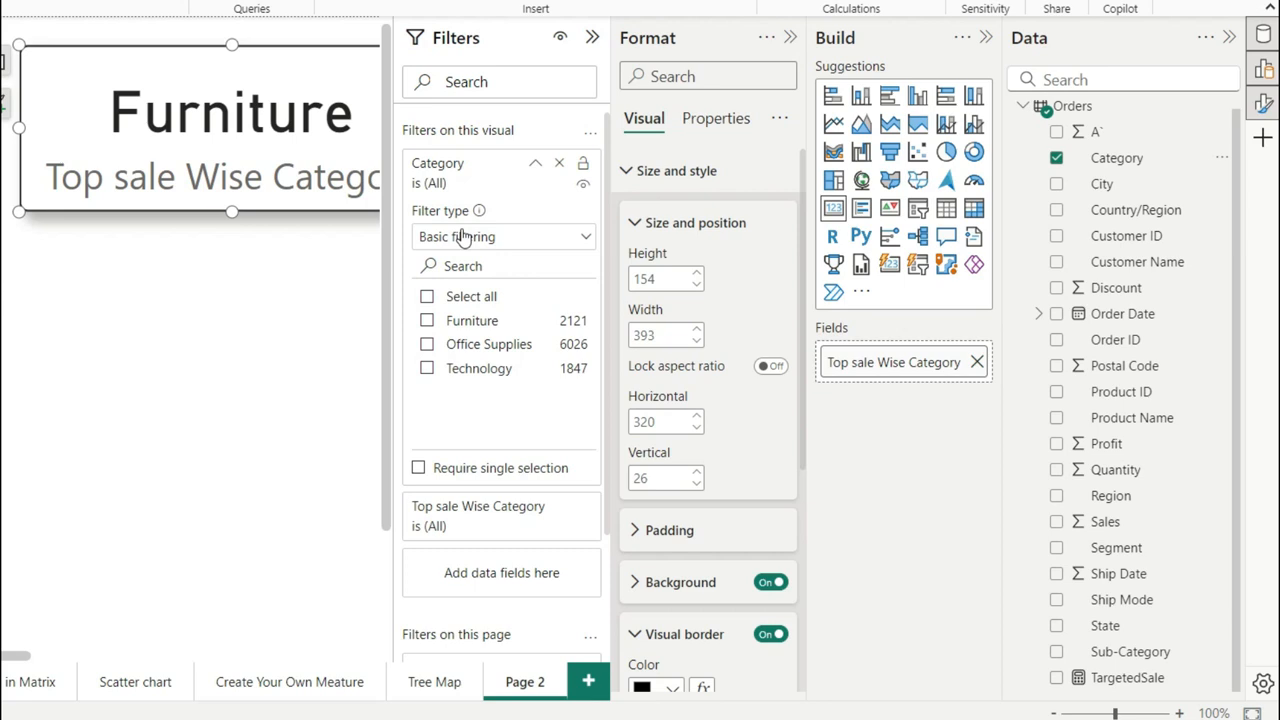
pyautogui.click(629, 314)
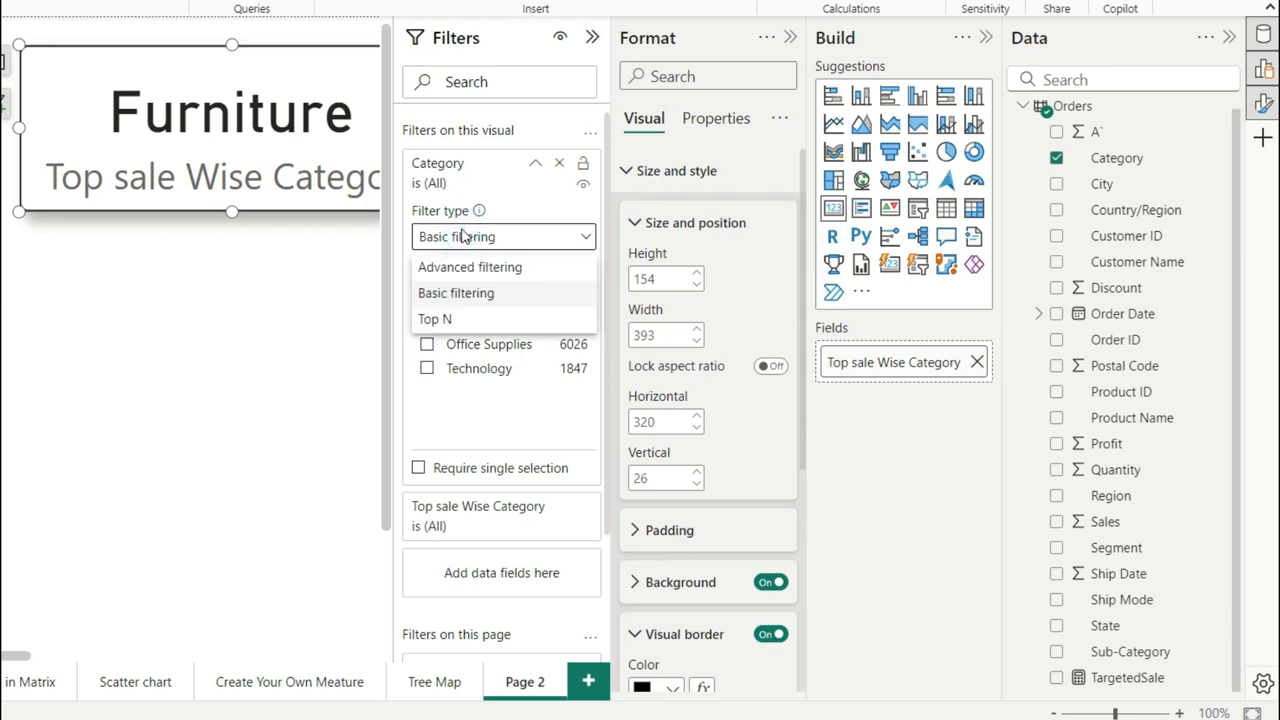
pyautogui.click(449, 322)
pyautogui.click(528, 291)
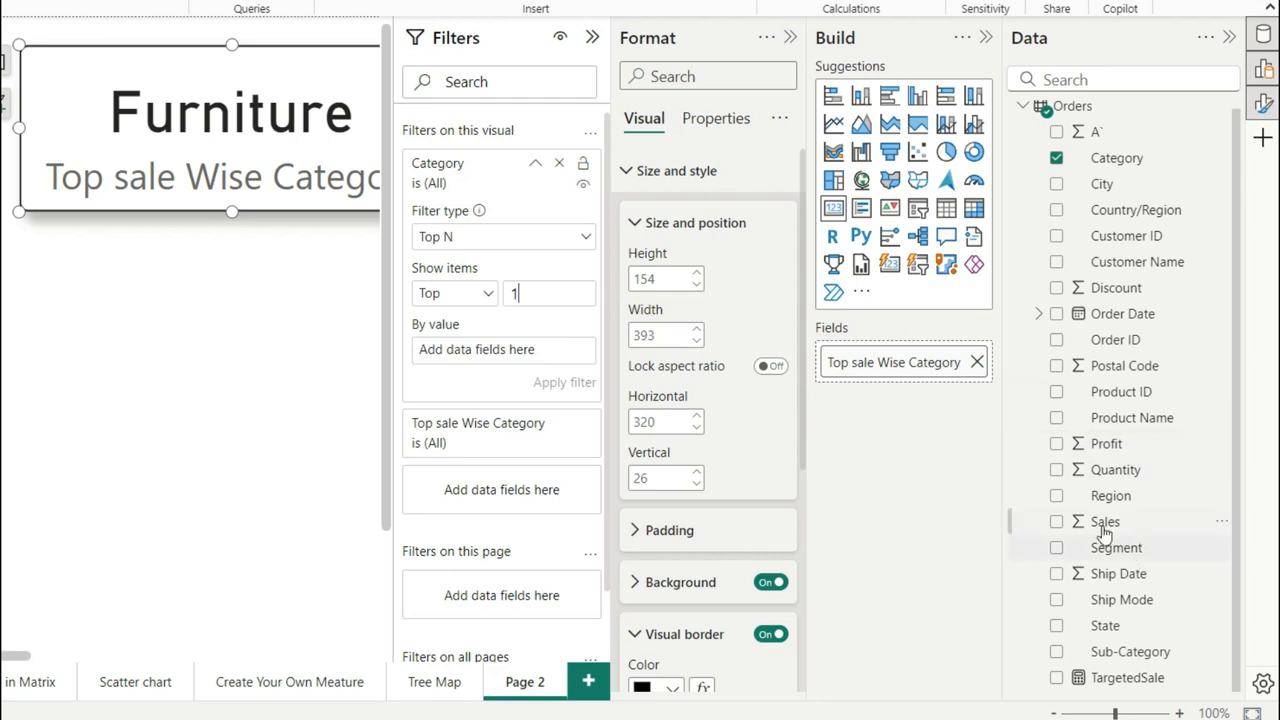
# Base the card's Top N filter on Sum of Sales, apply it, and collapse the filters.
pyautogui.moveTo(1104, 534); pyautogui.dragTo(507, 355)
pyautogui.click(549, 293)
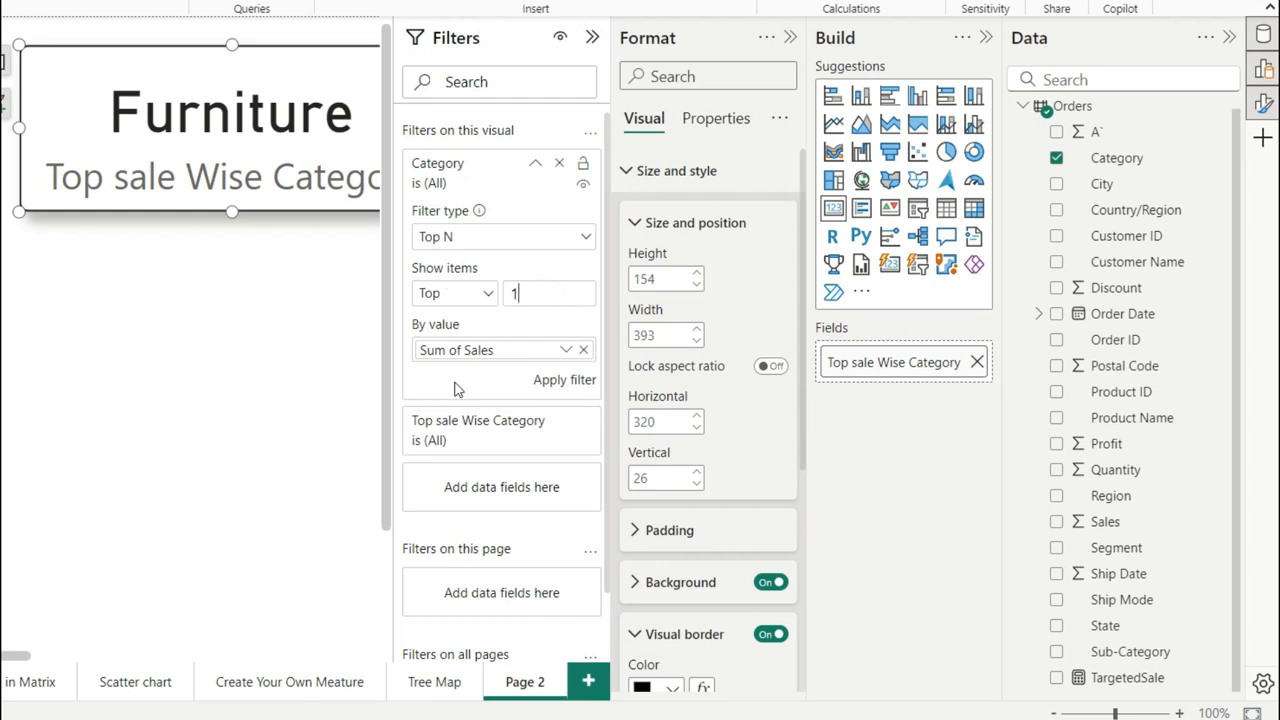
pyautogui.click(552, 390)
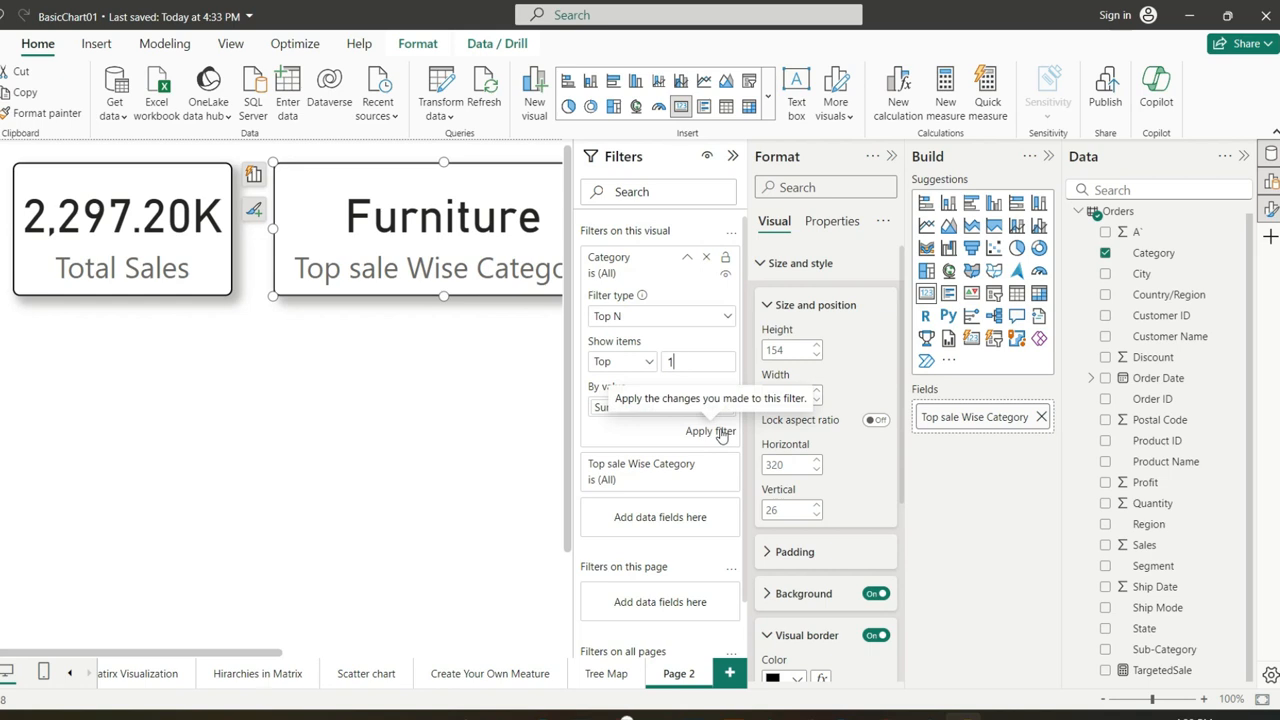
pyautogui.click(716, 441)
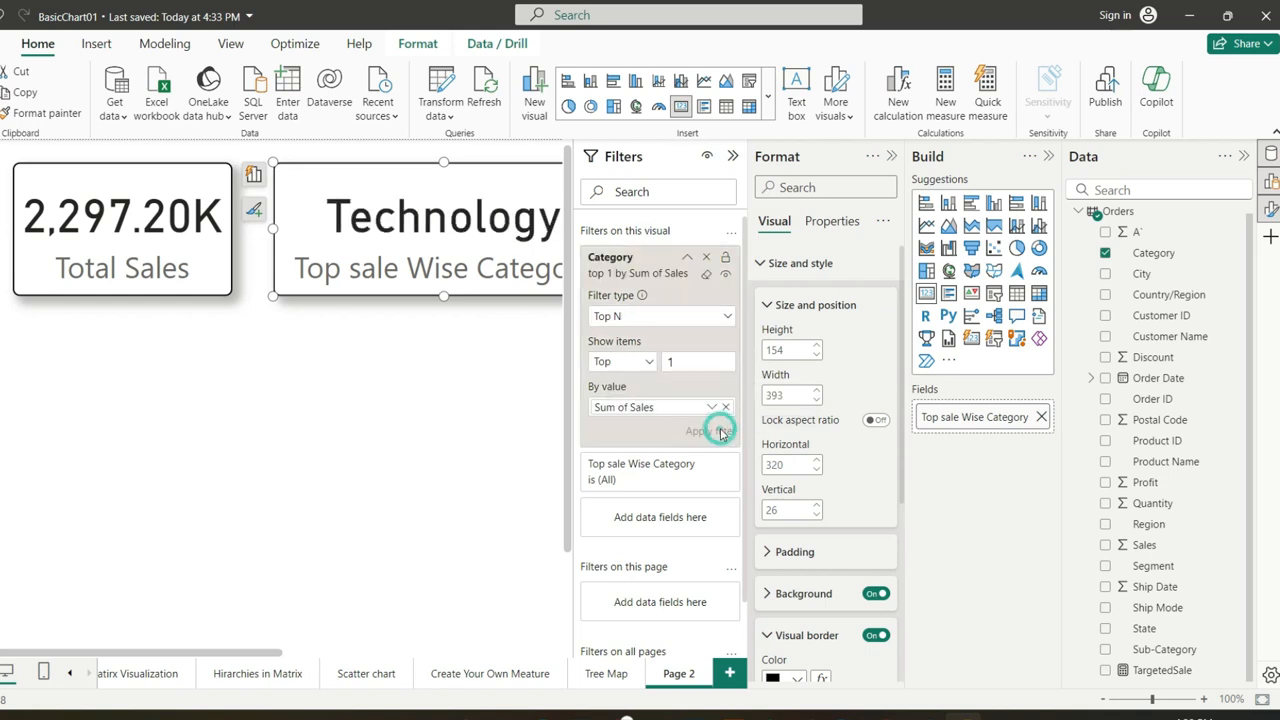
pyautogui.click(733, 157)
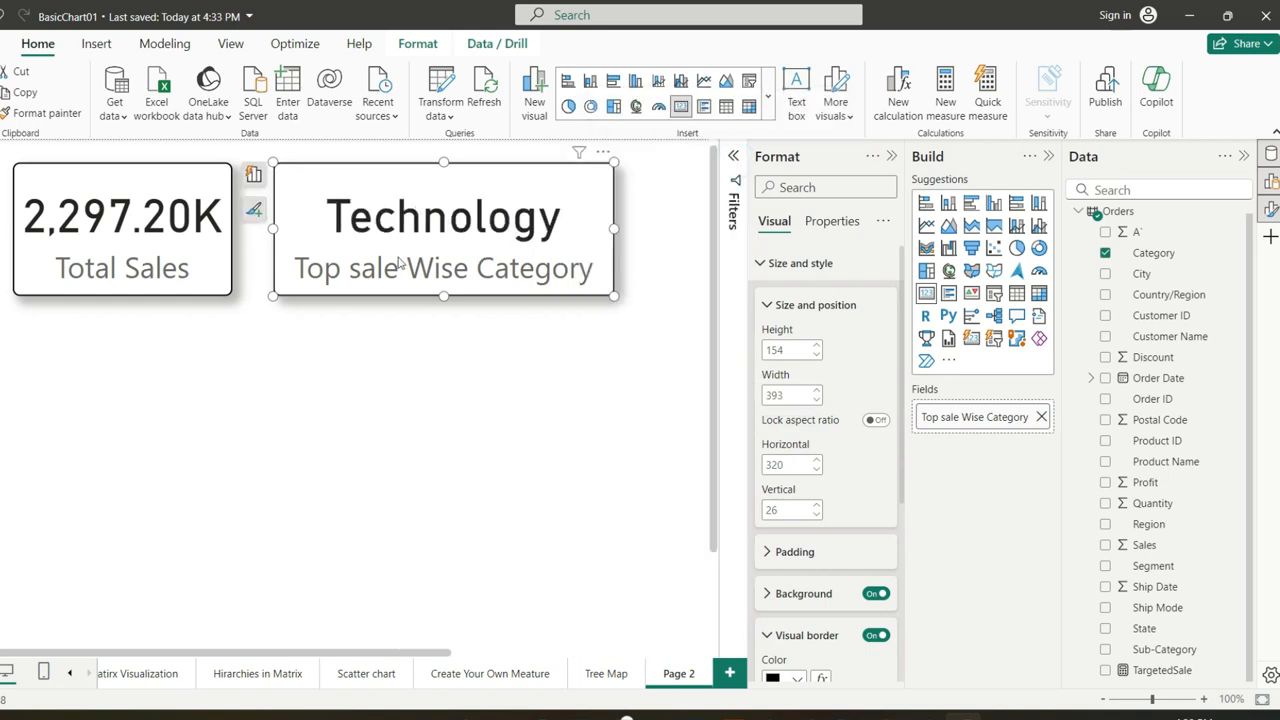
pyautogui.click(518, 325)
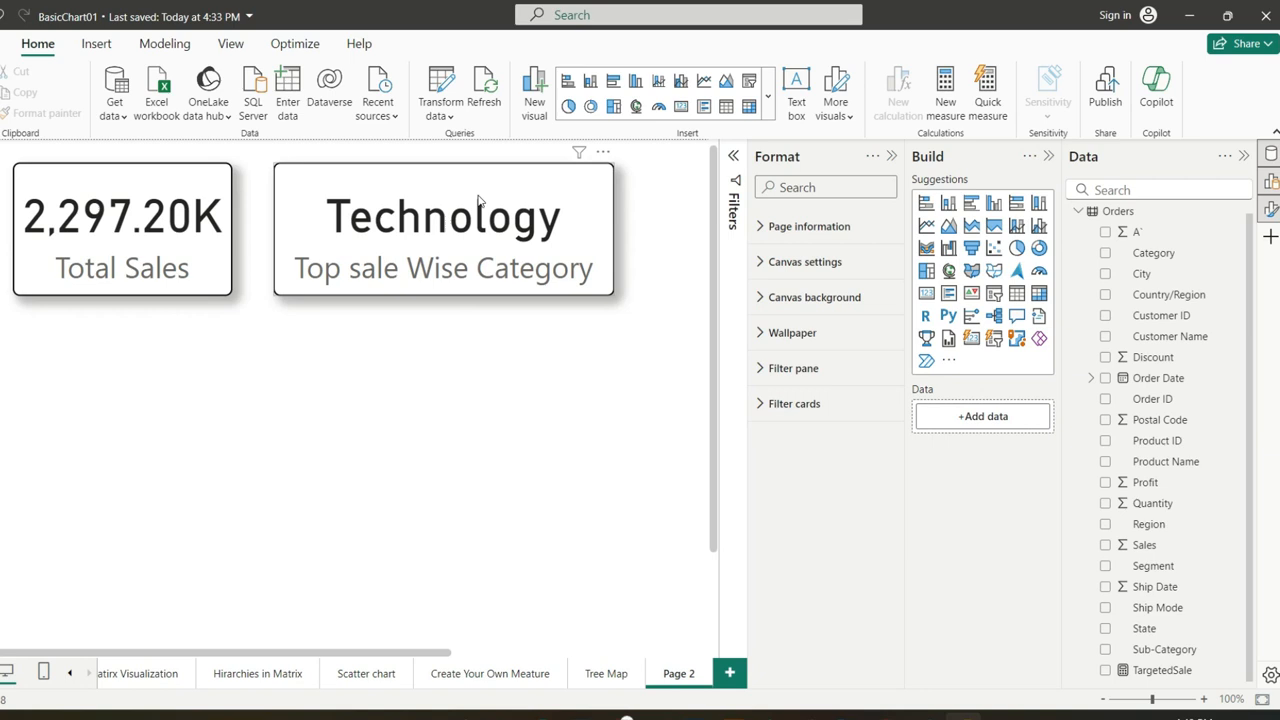
# Insert a table visual on a new report page and enlarge it to about 938 wide and 523 high.
pyautogui.click(729, 673)
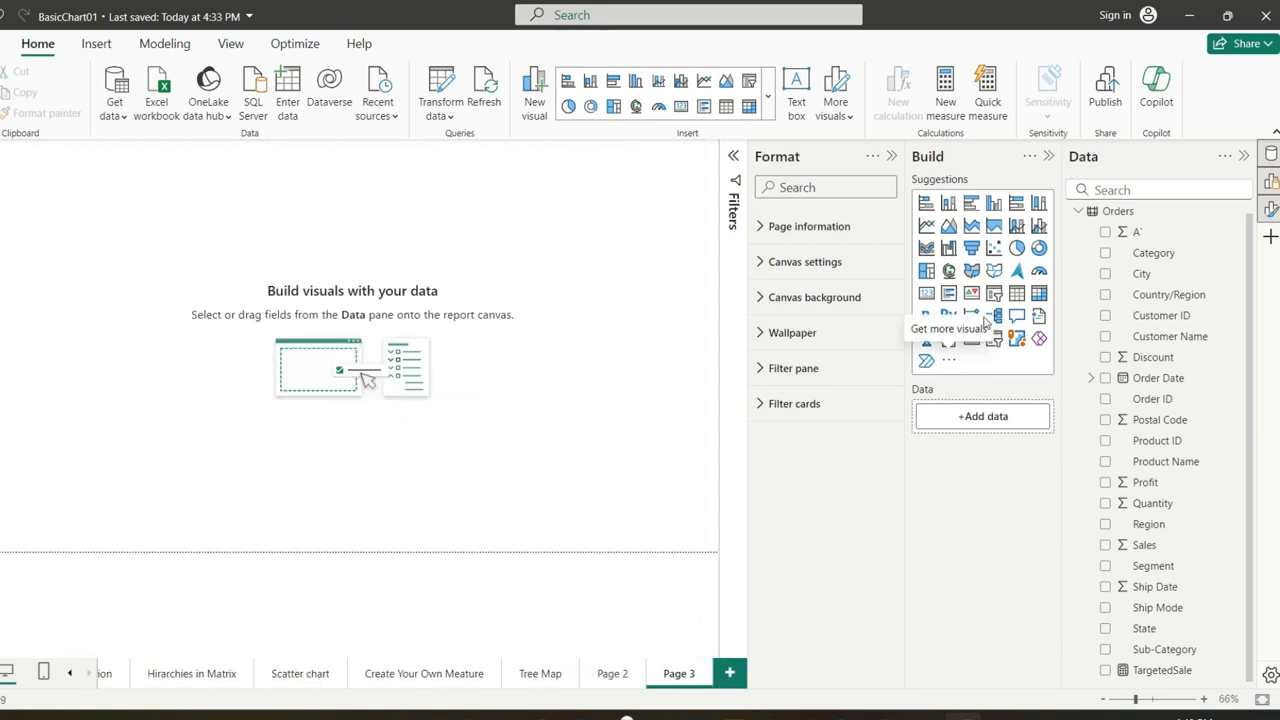
pyautogui.click(1016, 293)
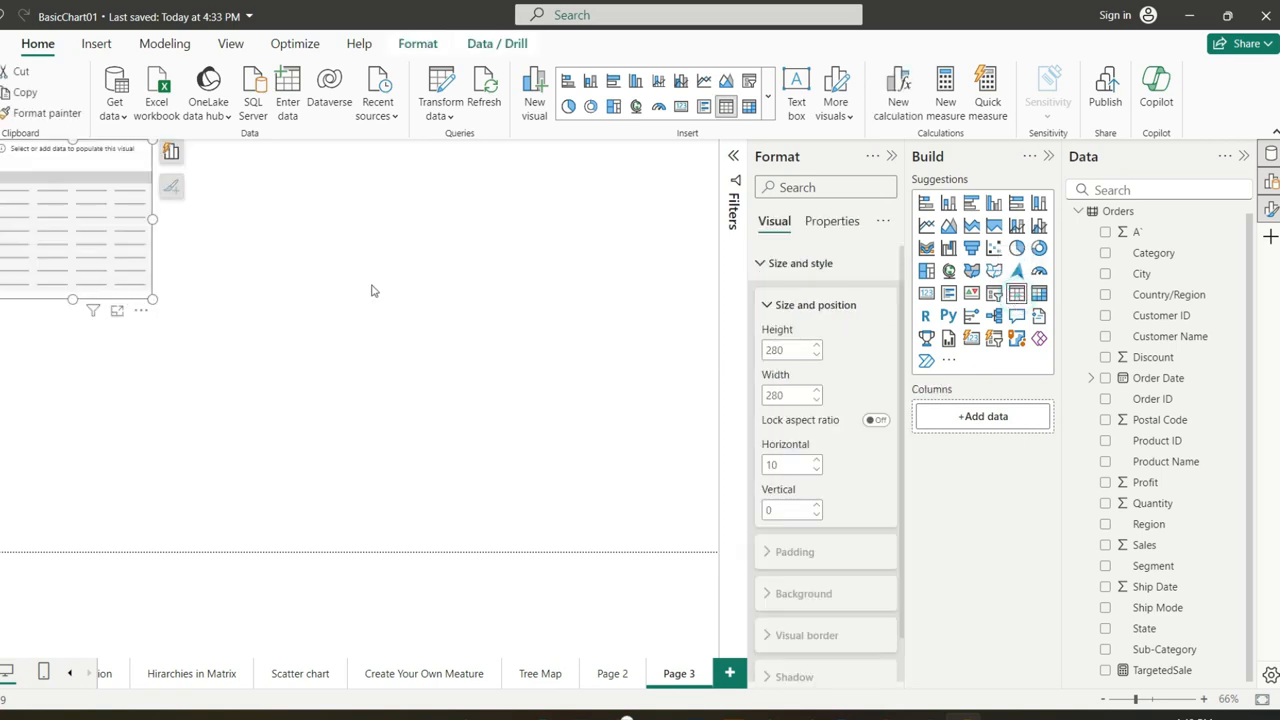
pyautogui.moveTo(150, 298); pyautogui.dragTo(529, 439)
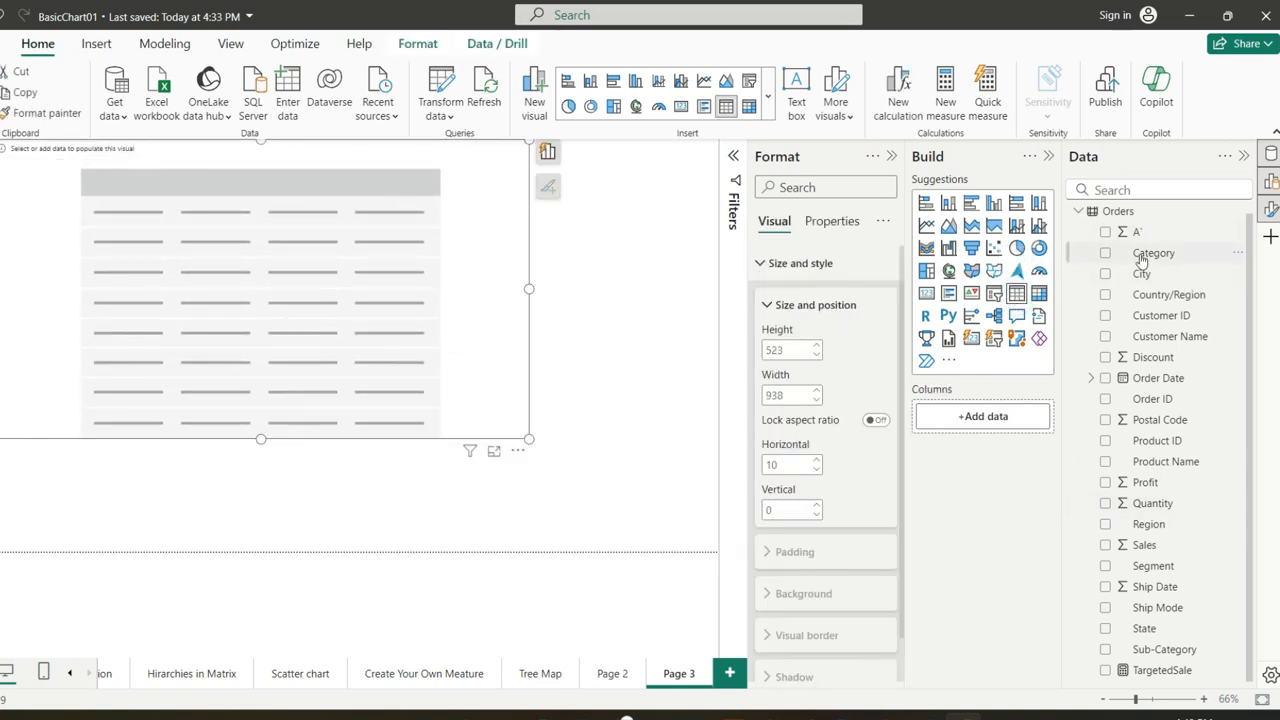
# Add the Category and Sales fields as columns of the table and deselect it.
pyautogui.click(1105, 255)
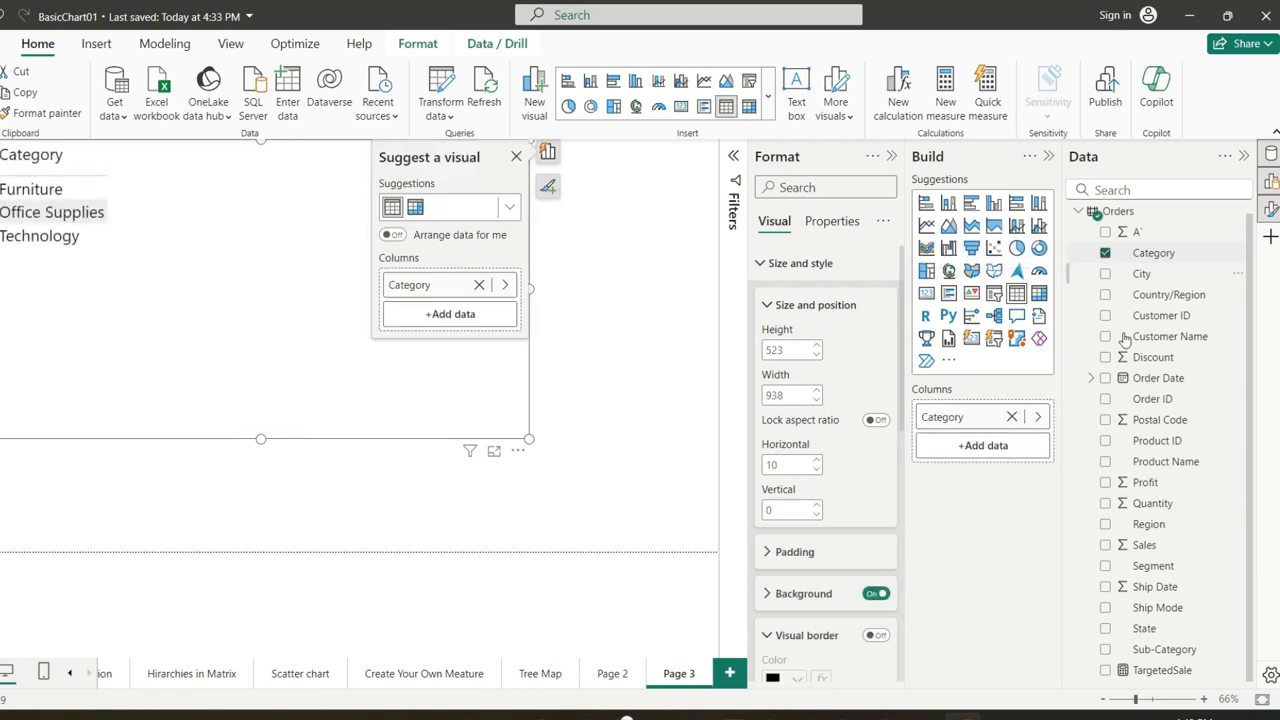
pyautogui.click(1105, 545)
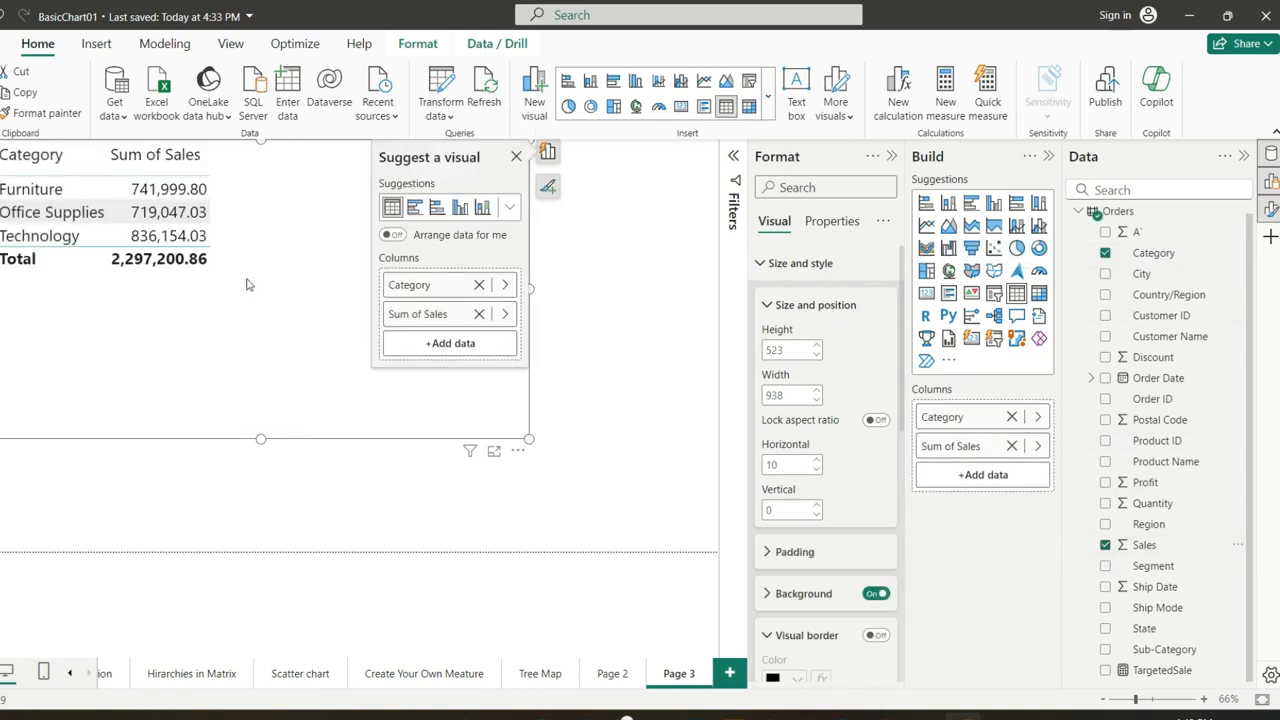
pyautogui.click(377, 489)
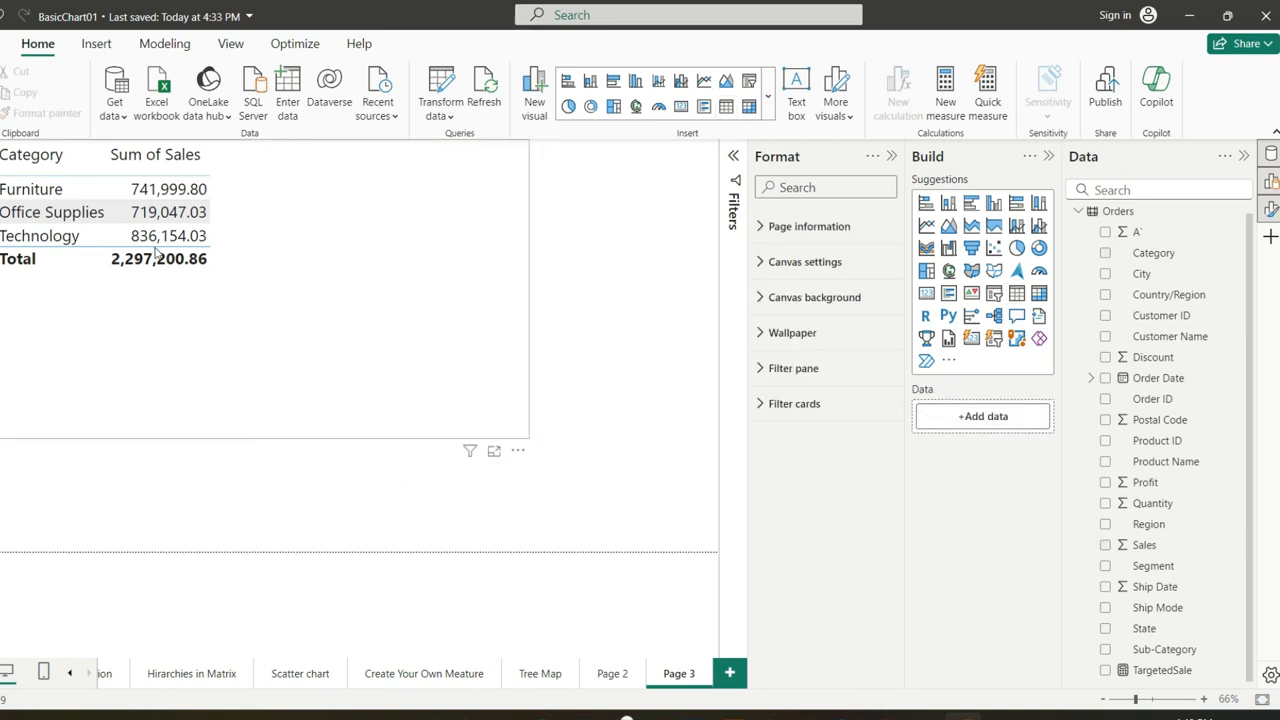
# Customize the current report theme by increasing its general text font size, and apply the change.
pyautogui.click(321, 208)
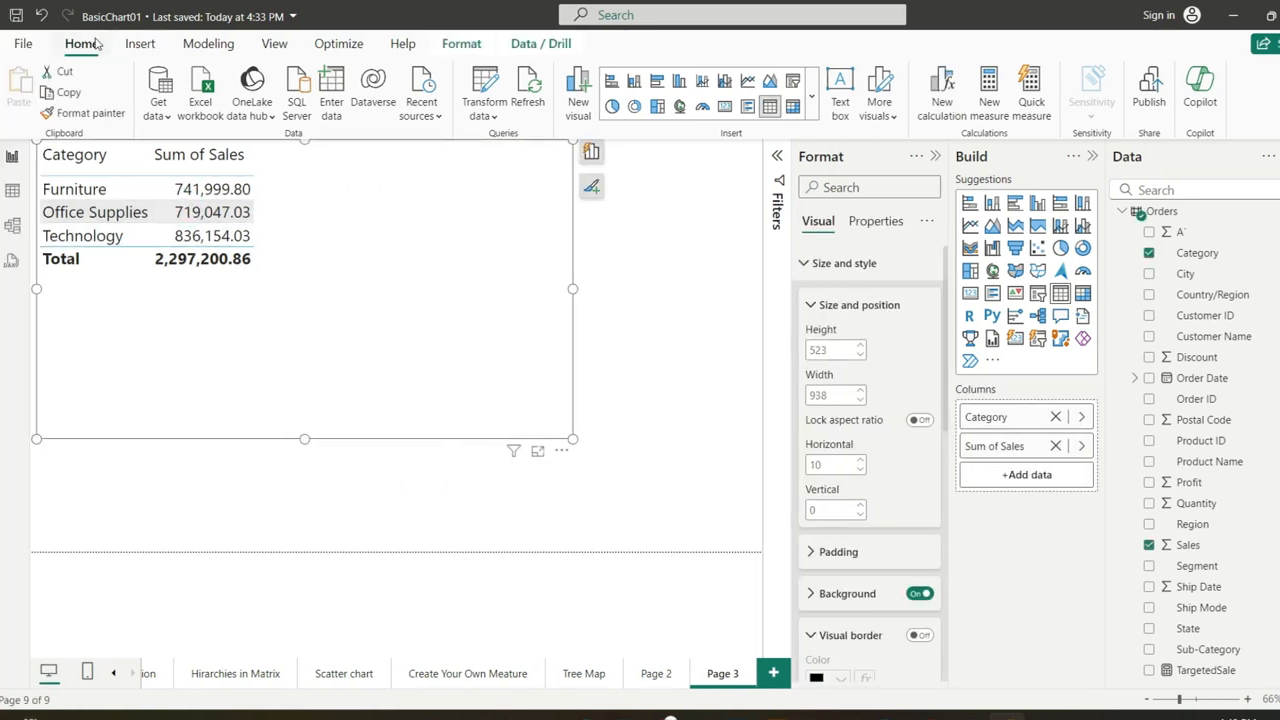
pyautogui.click(221, 45)
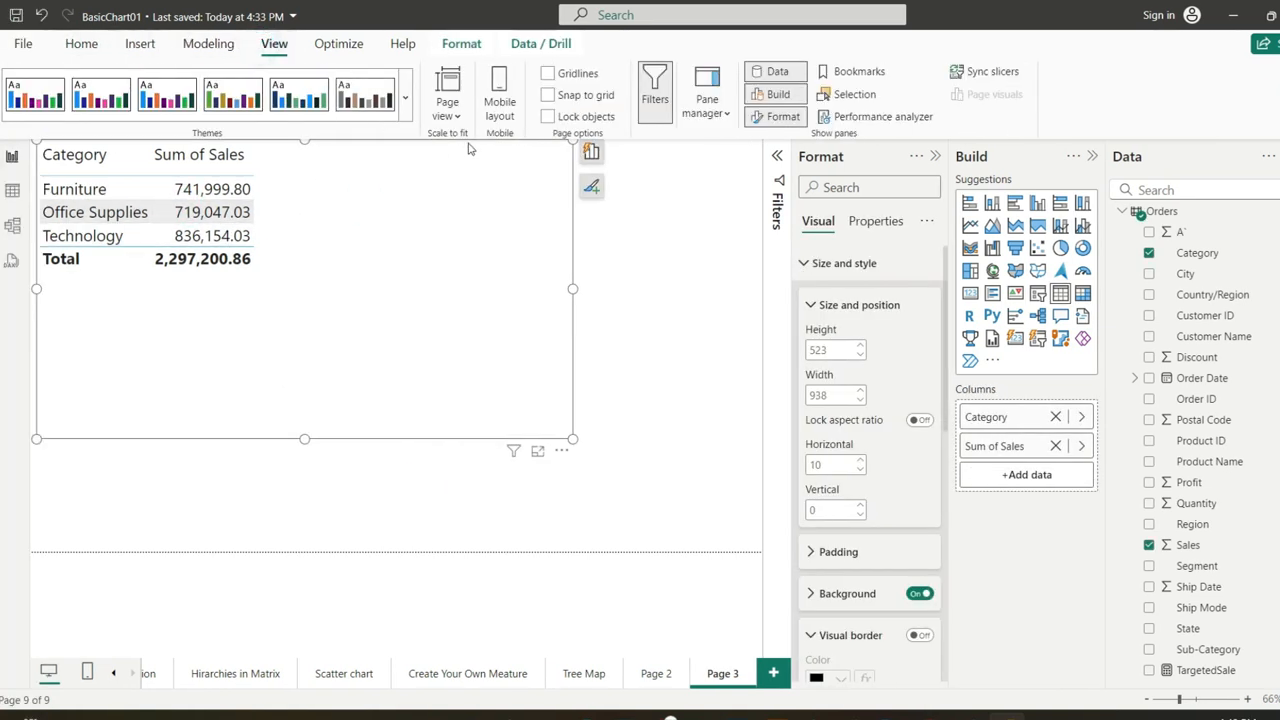
pyautogui.click(406, 100)
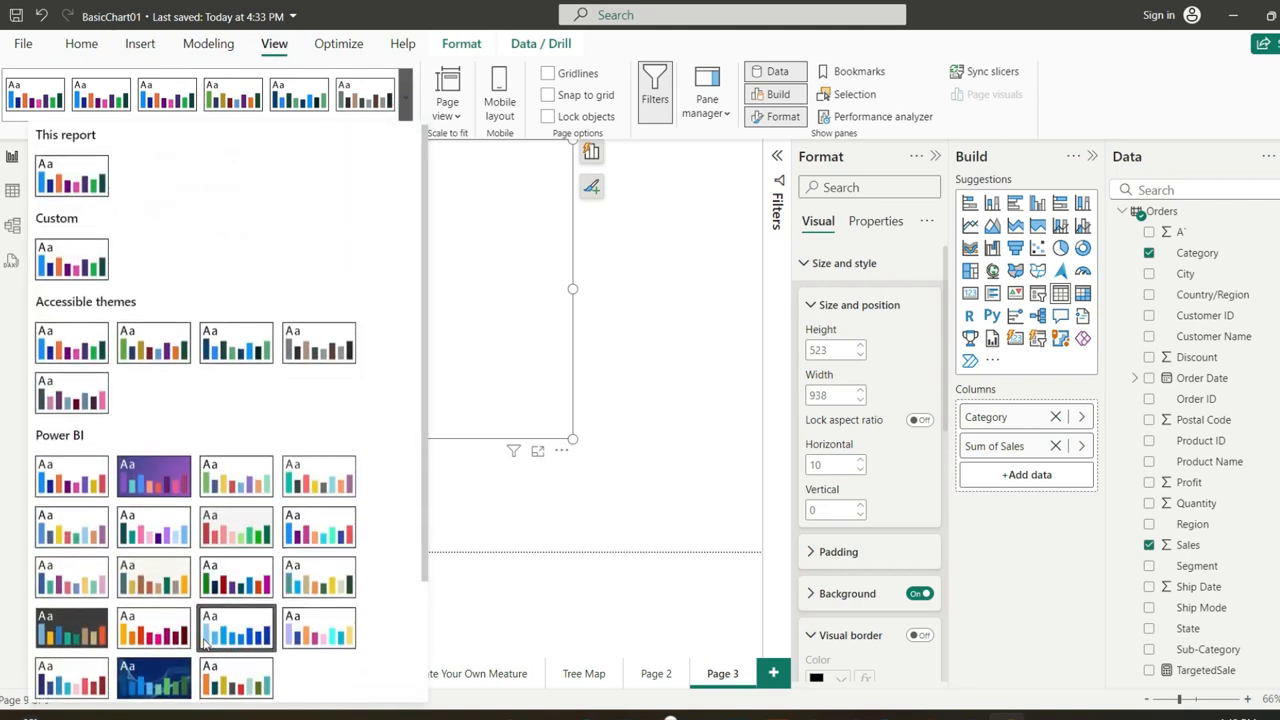
pyautogui.scroll(-3, 220, 640)
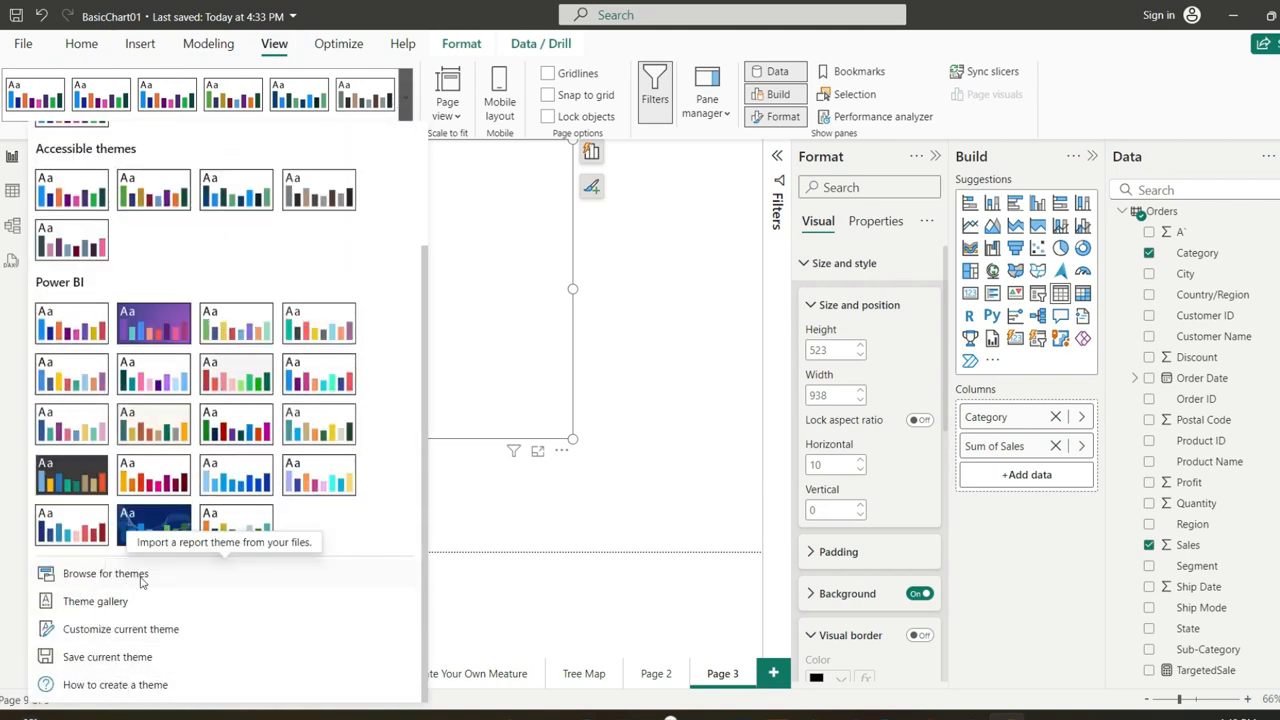
pyautogui.click(123, 630)
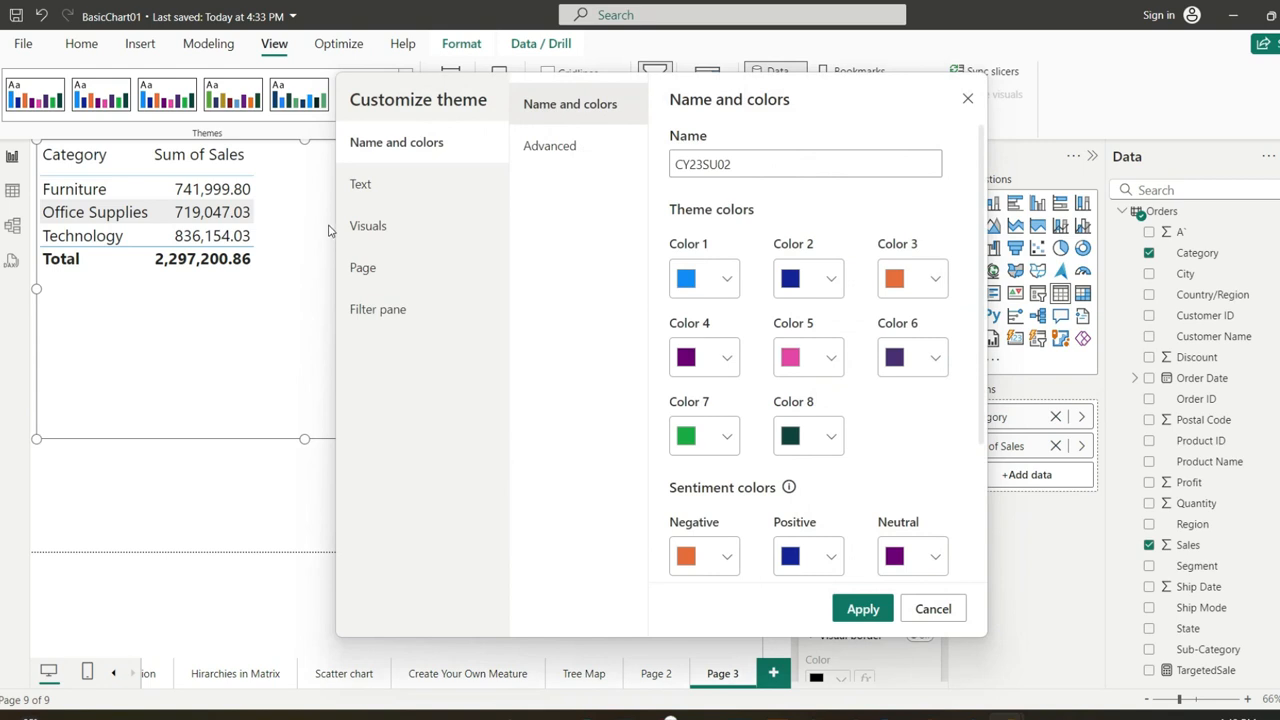
pyautogui.click(391, 185)
pyautogui.click(724, 280)
pyautogui.click(724, 280)
pyautogui.click(855, 610)
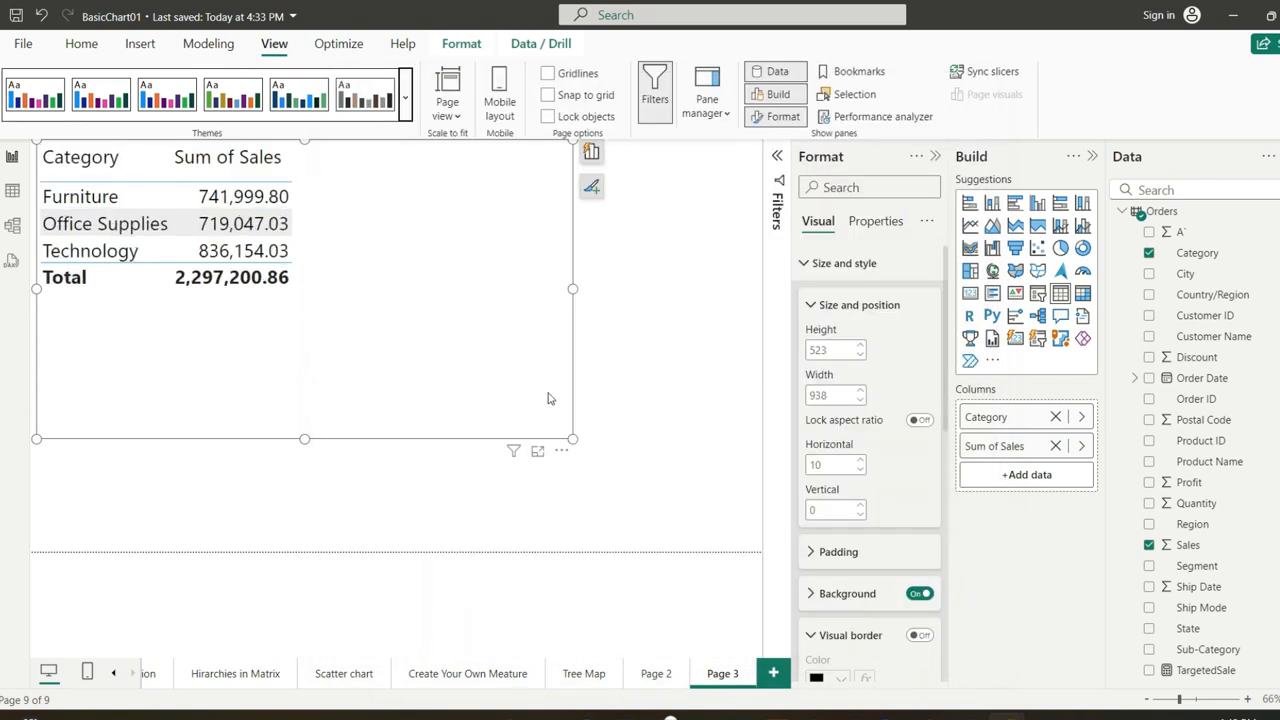
# Deselect the Category sales table and sort it by Sum of Sales in descending order.
pyautogui.click(693, 455)
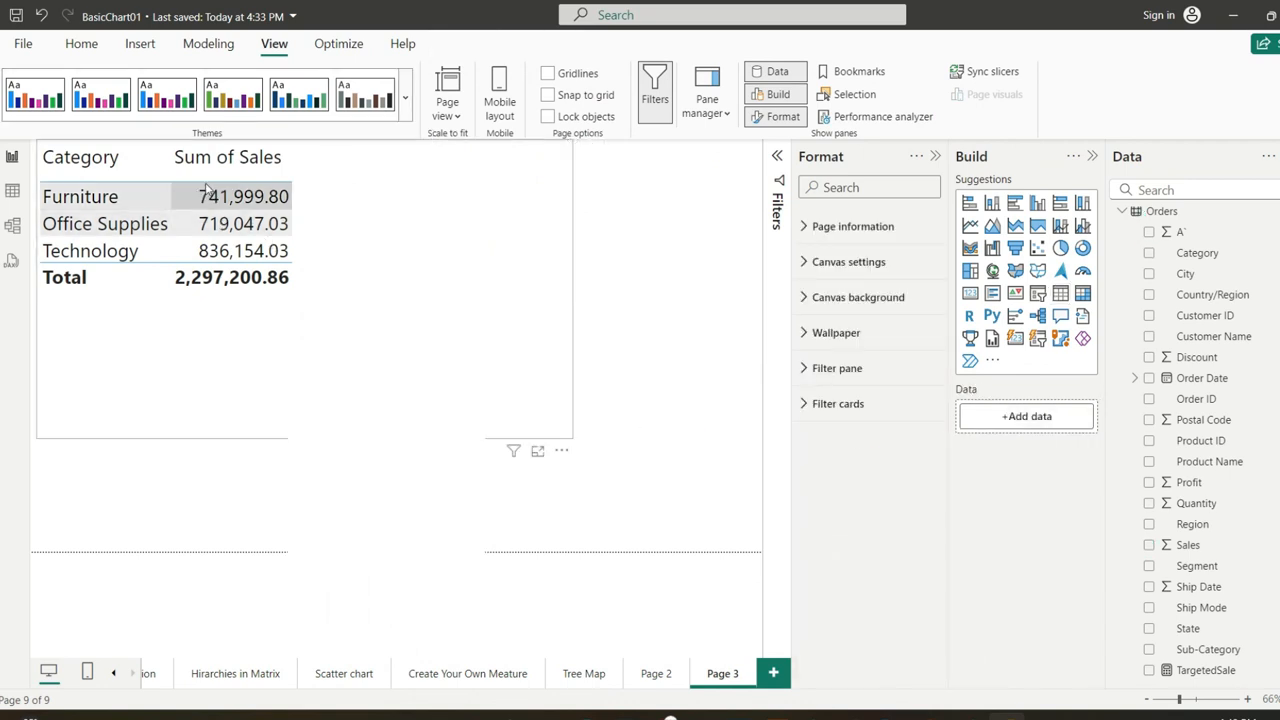
pyautogui.click(233, 165)
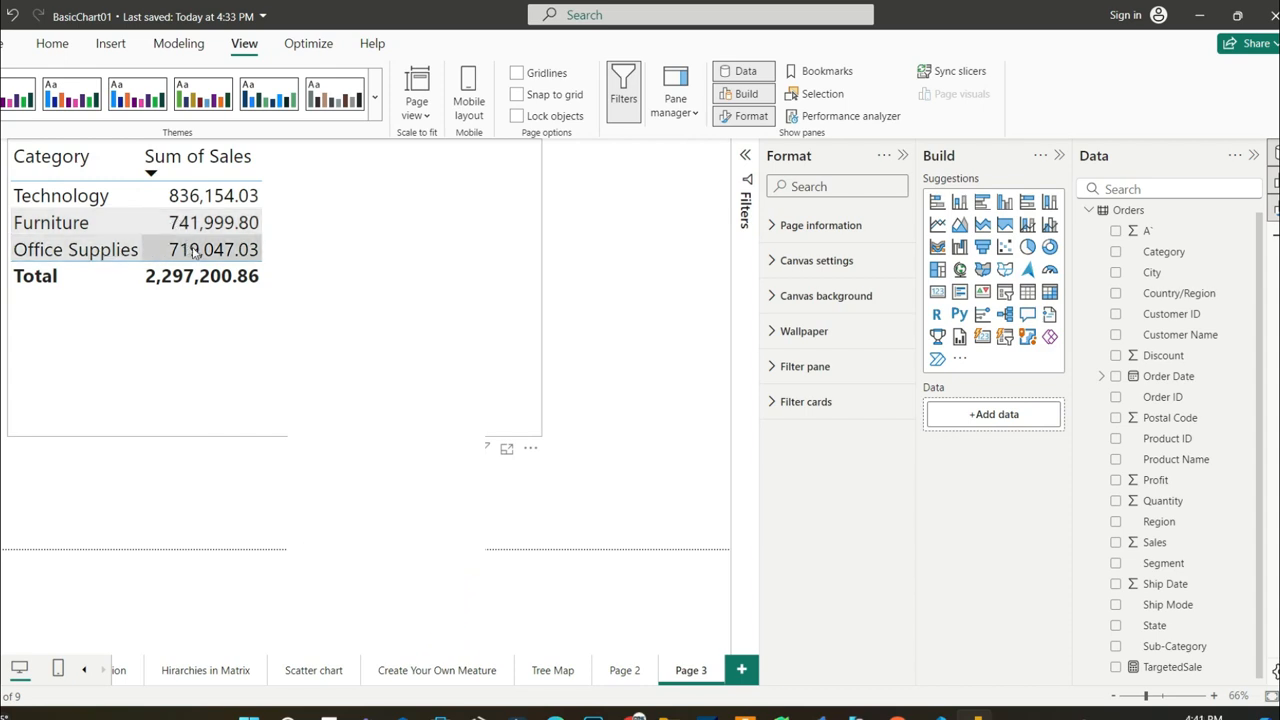
# Enlarge the Top sale Wise Category card on Page 2 to about 483 wide and 163 high, and deselect it.
pyautogui.click(628, 678)
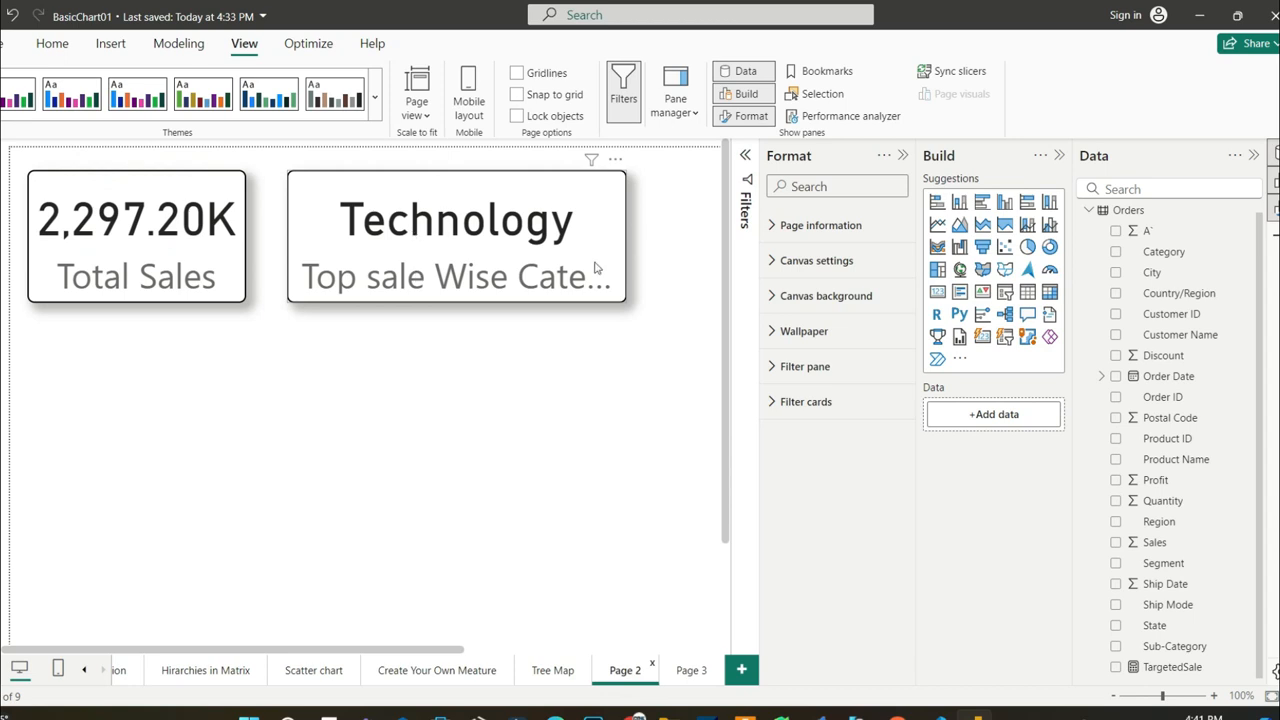
pyautogui.click(595, 222)
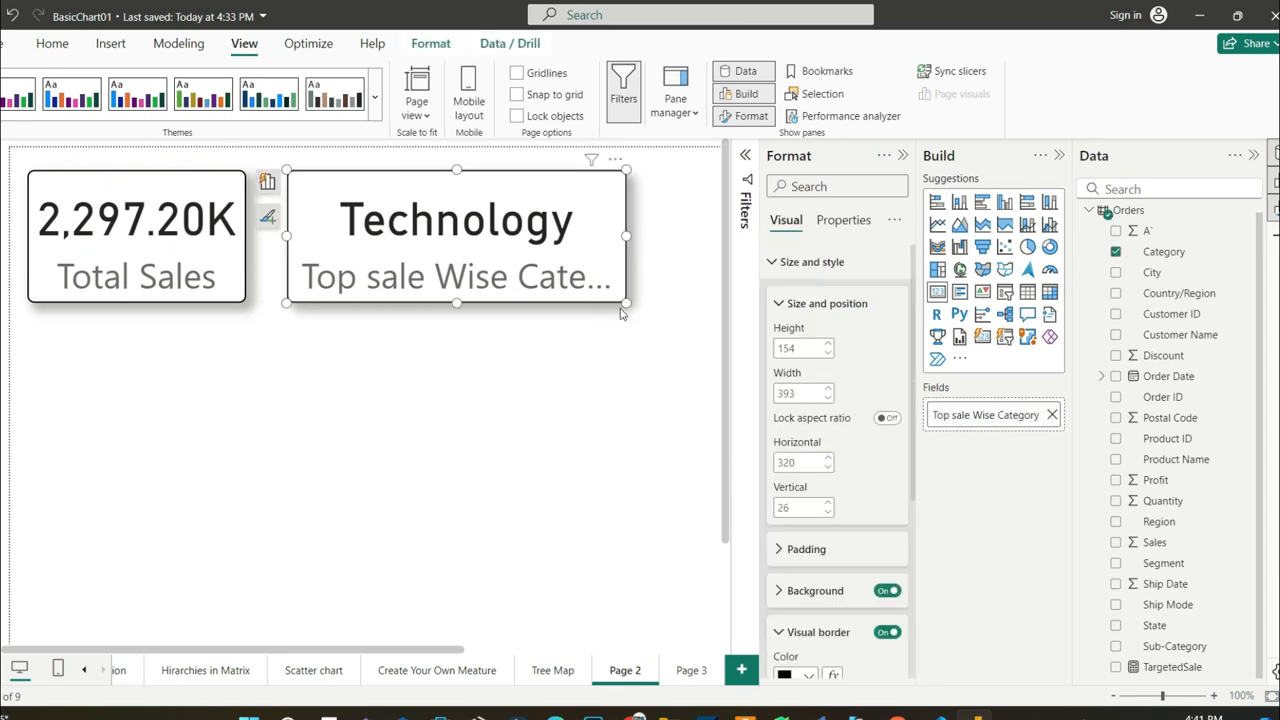
pyautogui.moveTo(625, 302); pyautogui.dragTo(704, 310)
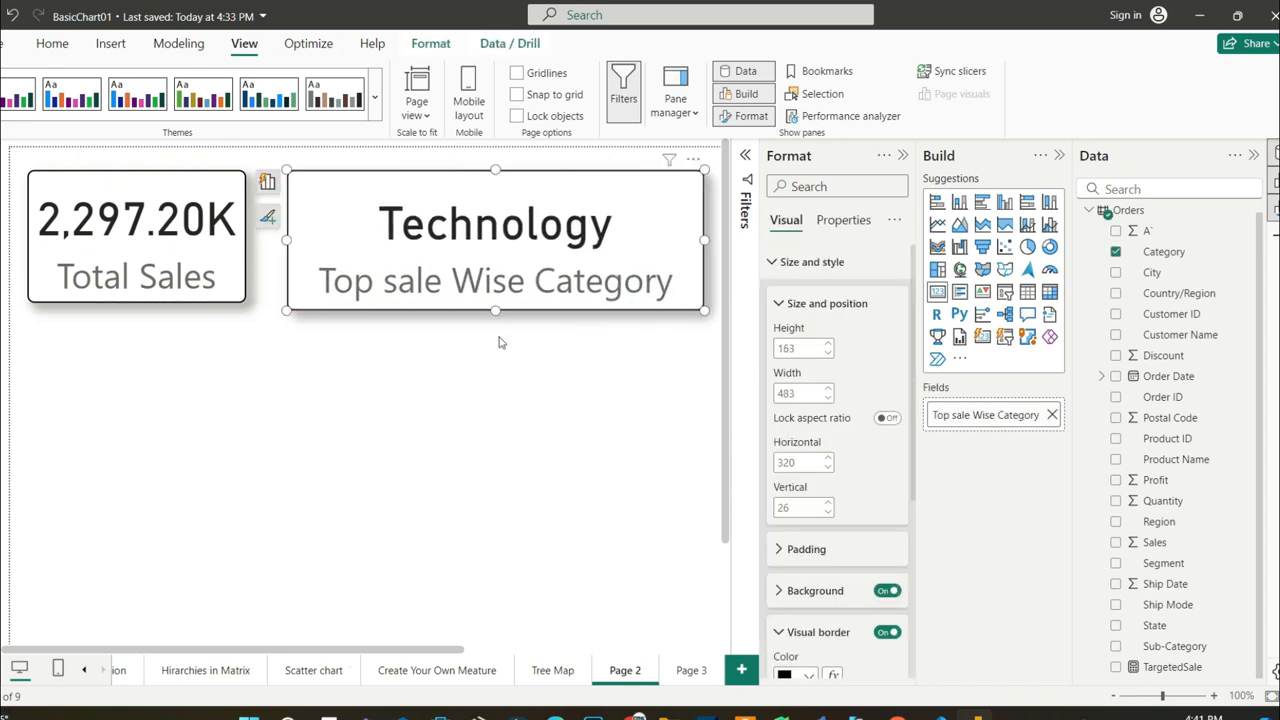
pyautogui.click(444, 404)
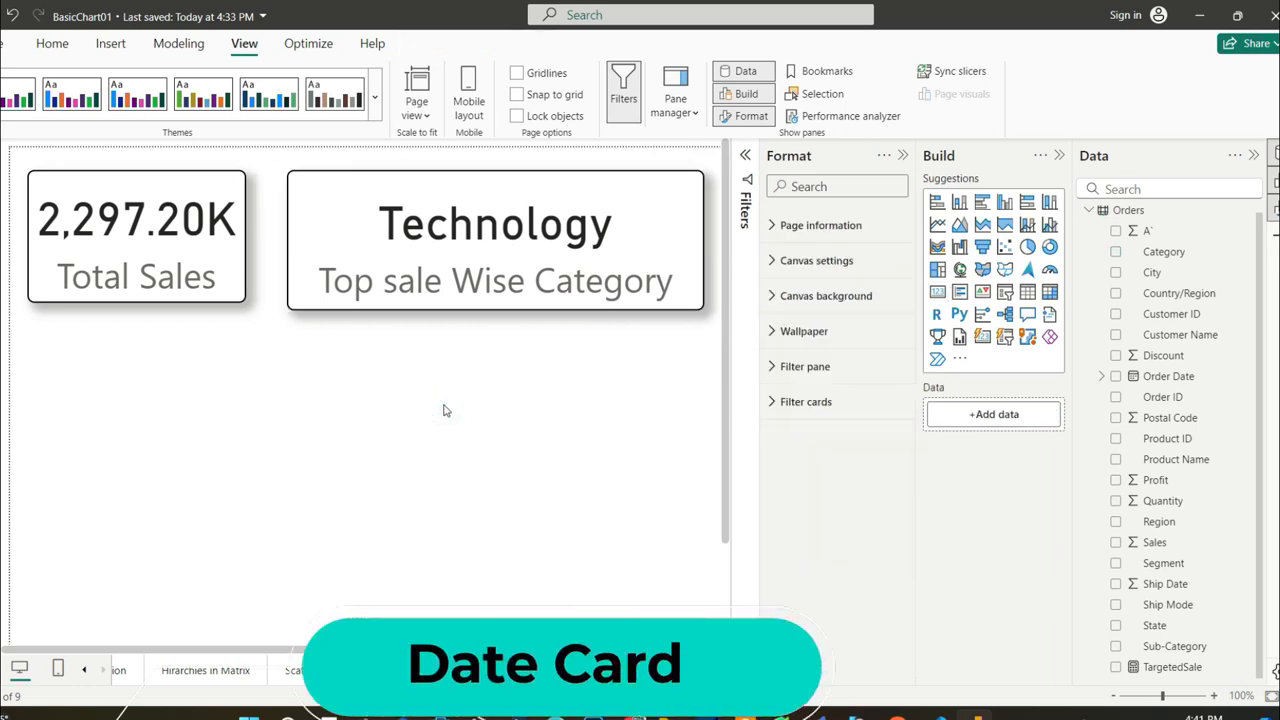
# Insert a card below the Total Sales card showing Order Date, and size it to about 740 wide and 134 high.
pyautogui.click(938, 292)
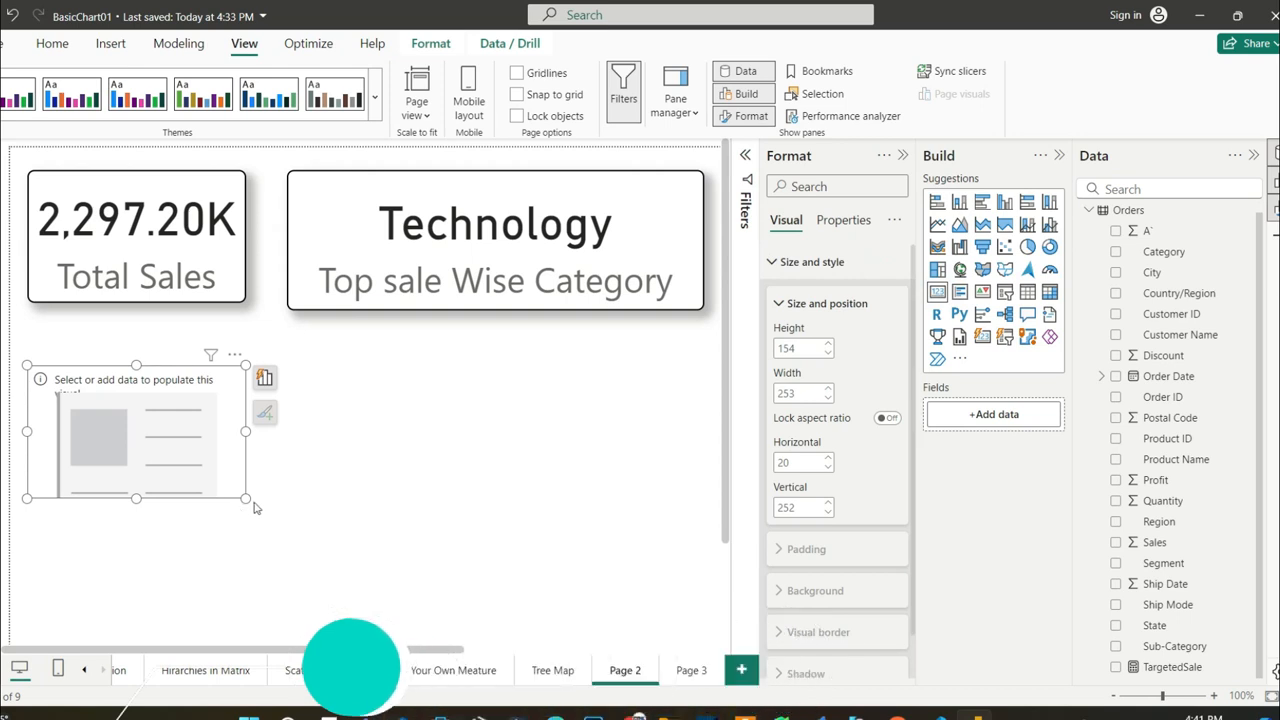
pyautogui.moveTo(245, 497); pyautogui.dragTo(542, 483)
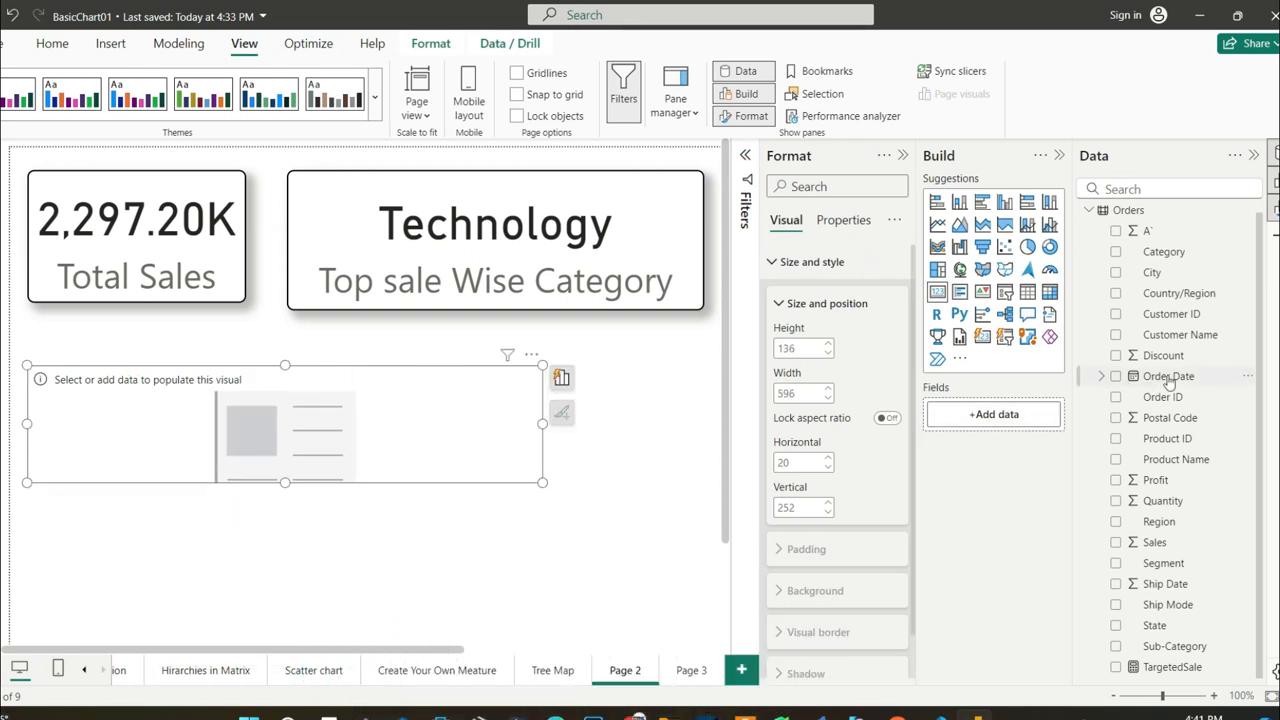
pyautogui.moveTo(1168, 376); pyautogui.dragTo(1000, 414)
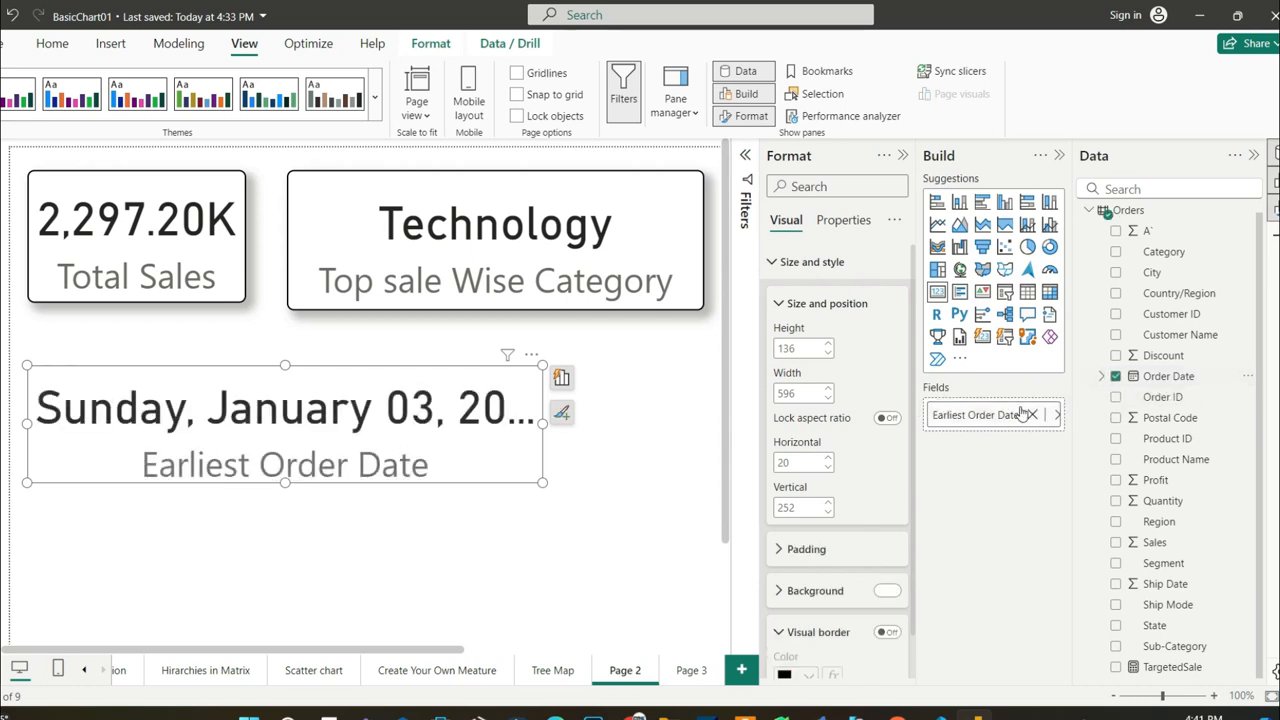
pyautogui.moveTo(543, 483); pyautogui.dragTo(668, 481)
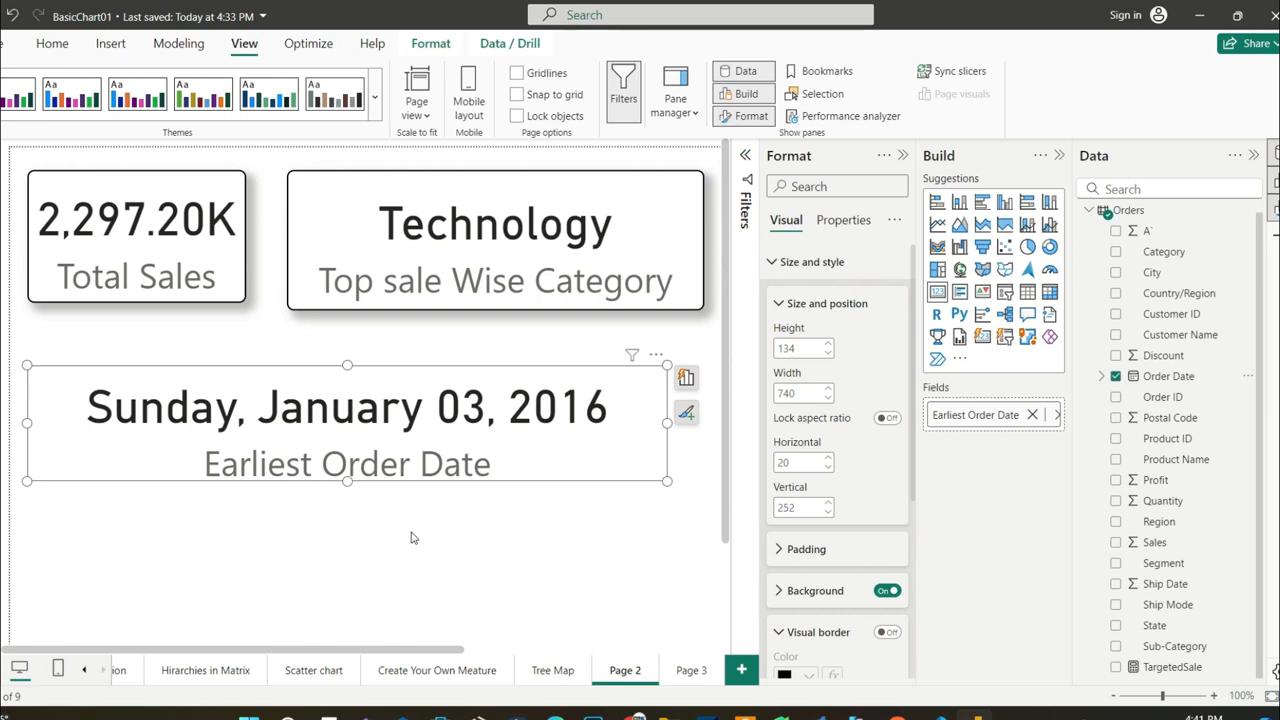
# Add the Order Date field as a column of the Category sales table on Page 3.
pyautogui.click(688, 678)
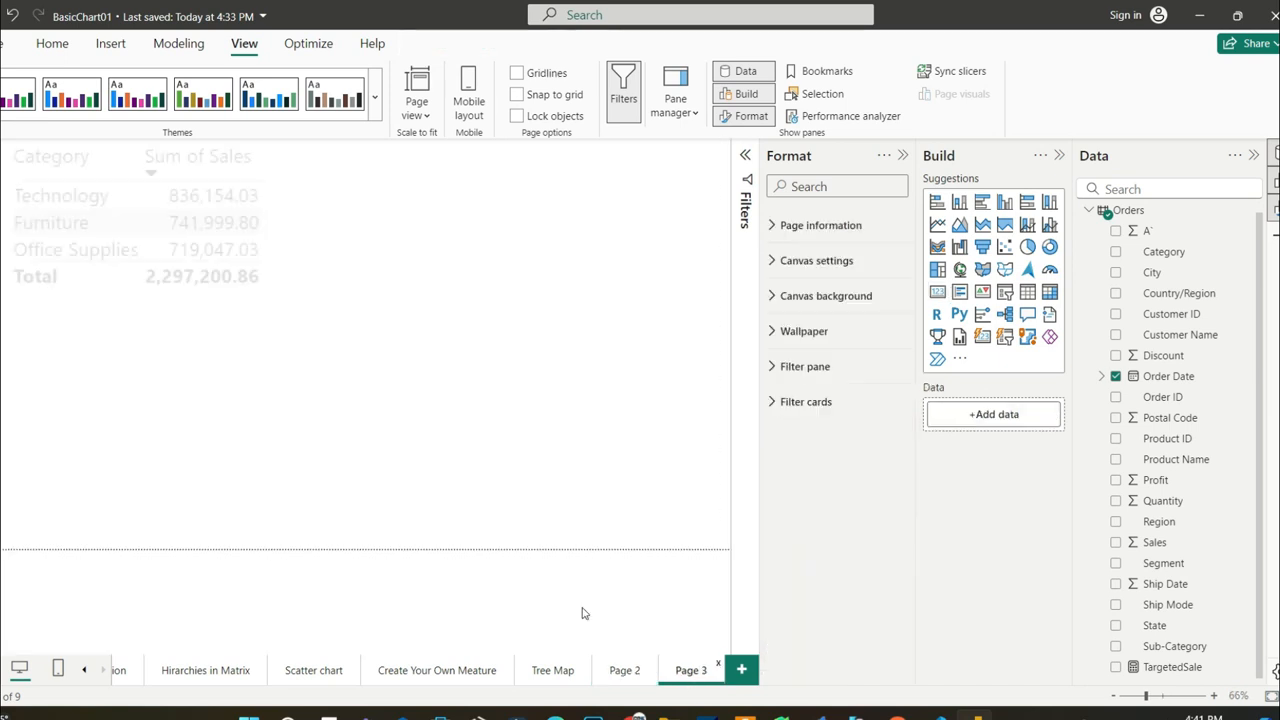
pyautogui.click(305, 190)
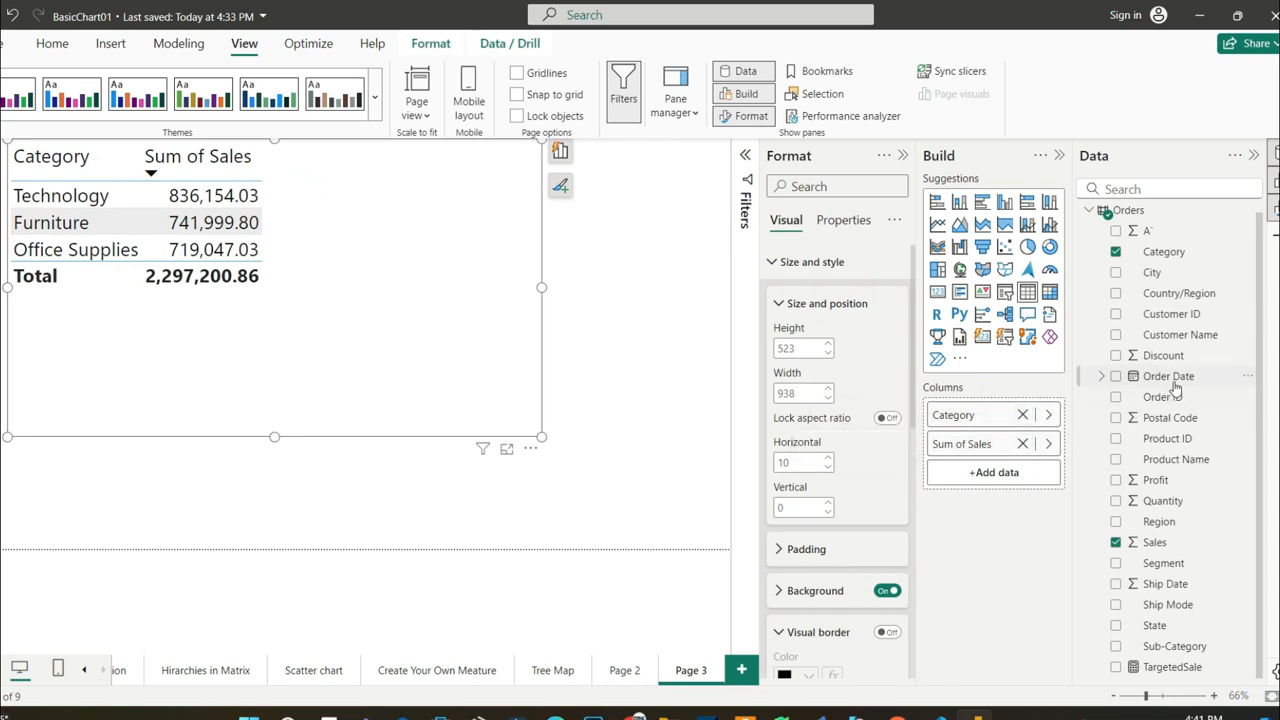
pyautogui.moveTo(1175, 376); pyautogui.dragTo(1038, 474)
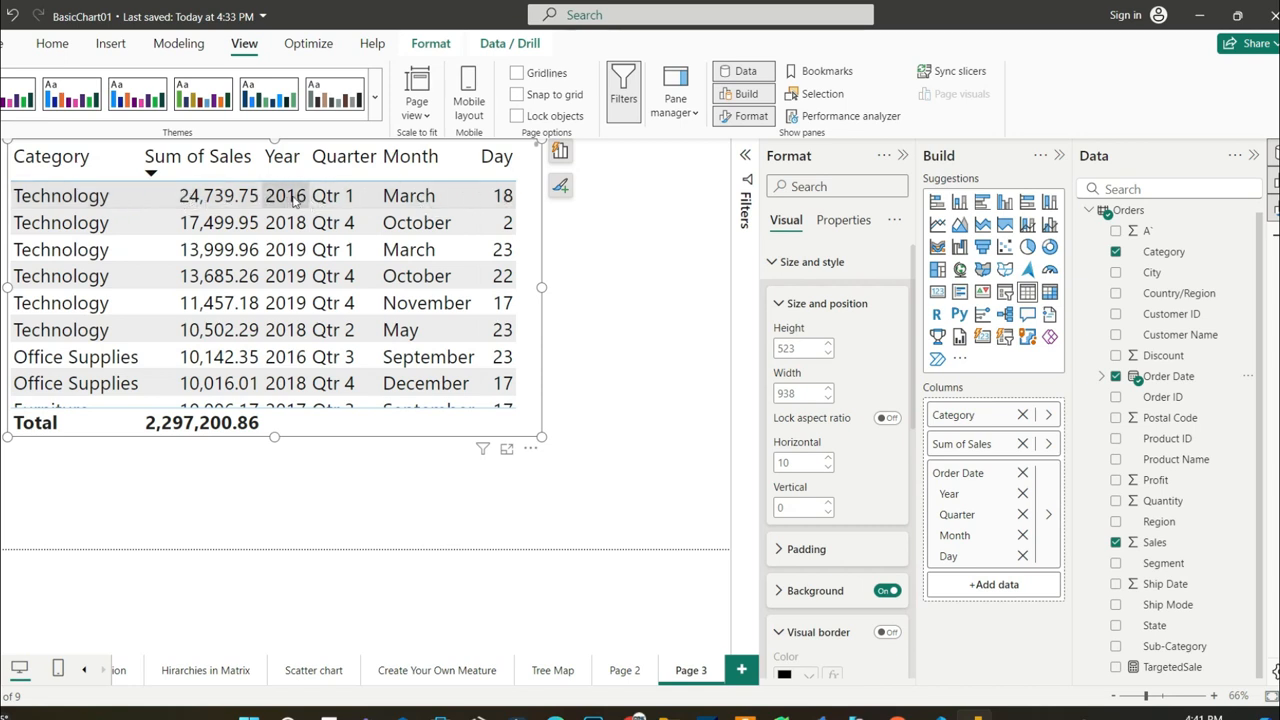
# Rename the Order Date field of the date card on Page 2 as Maximum Sales Date for this visual.
pyautogui.click(623, 670)
pyautogui.click(446, 427)
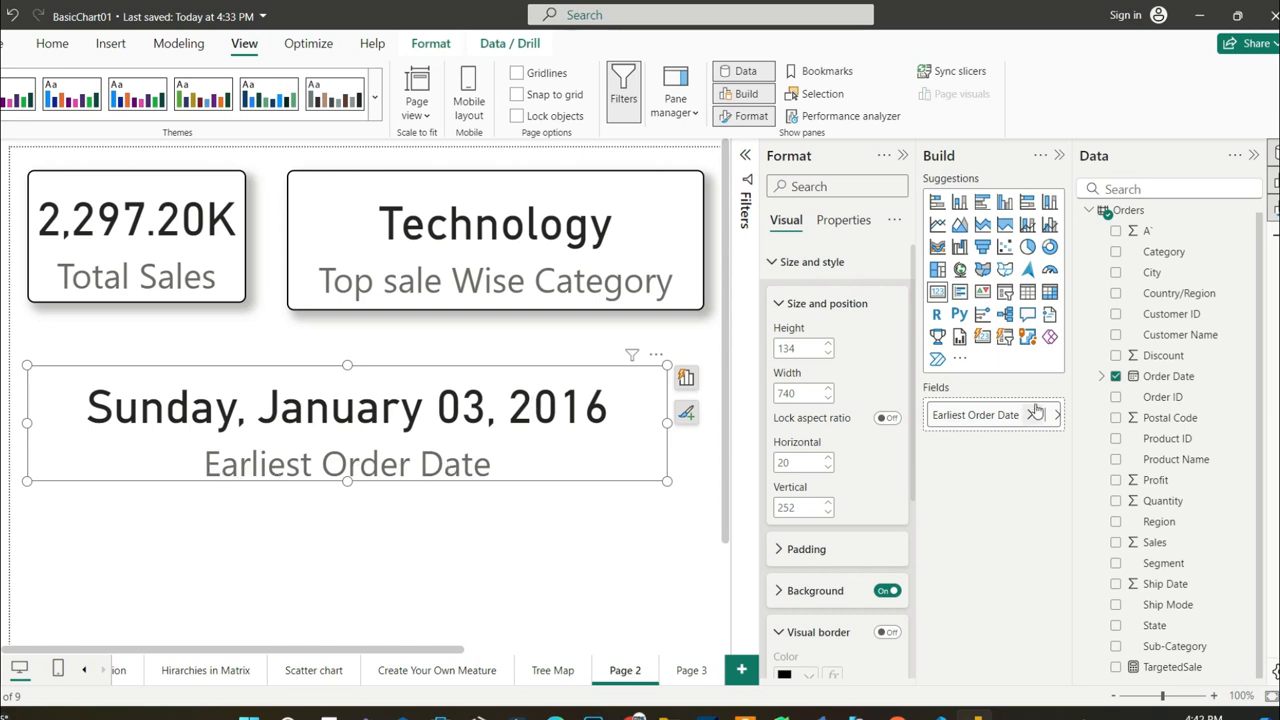
pyautogui.rightClick(988, 418)
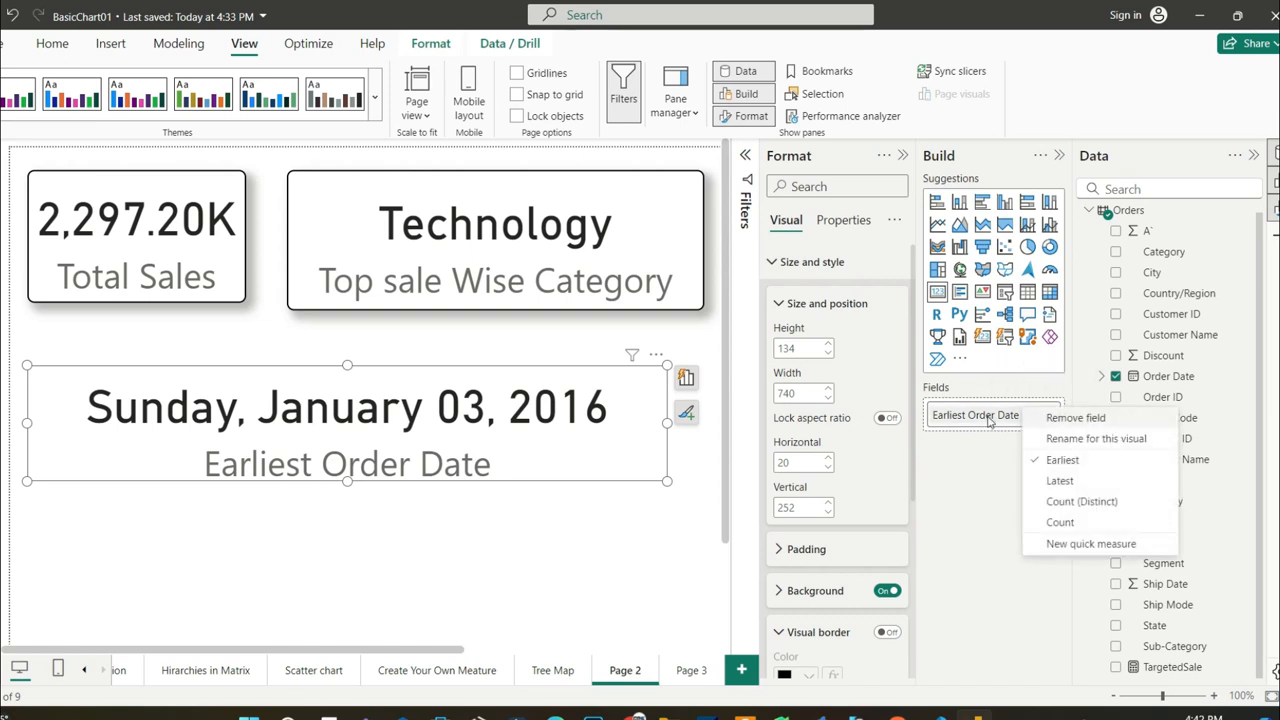
pyautogui.click(1048, 433)
pyautogui.press('BackSpace')
pyautogui.press('BackSpace')
pyautogui.press('BackSpace')
pyautogui.press('BackSpace')
pyautogui.press('BackSpace')
pyautogui.press('BackSpace')
pyautogui.press('BackSpace')
pyautogui.press('BackSpace')
pyautogui.press('BackSpace')
pyautogui.press('BackSpace')
pyautogui.press('BackSpace')
pyautogui.press('BackSpace')
pyautogui.press('BackSpace')
pyautogui.press('BackSpace')
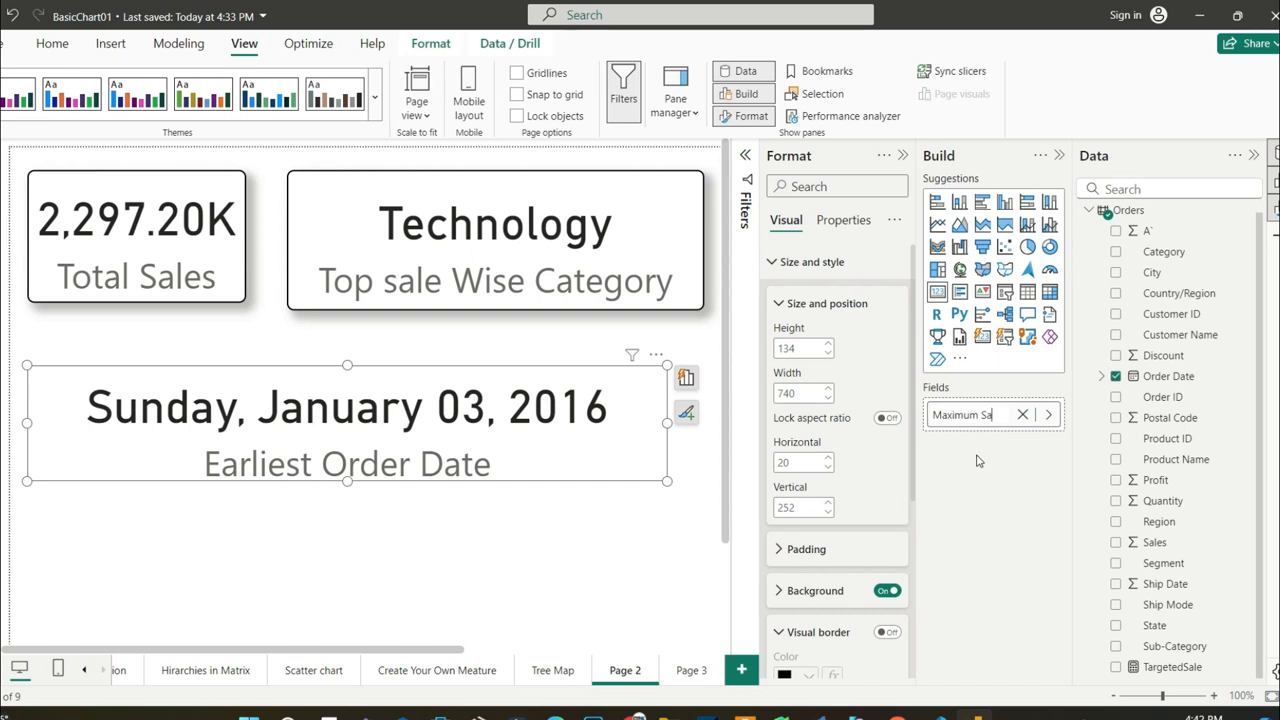
pyautogui.write('Maximum Sales Date')
pyautogui.press('Return')
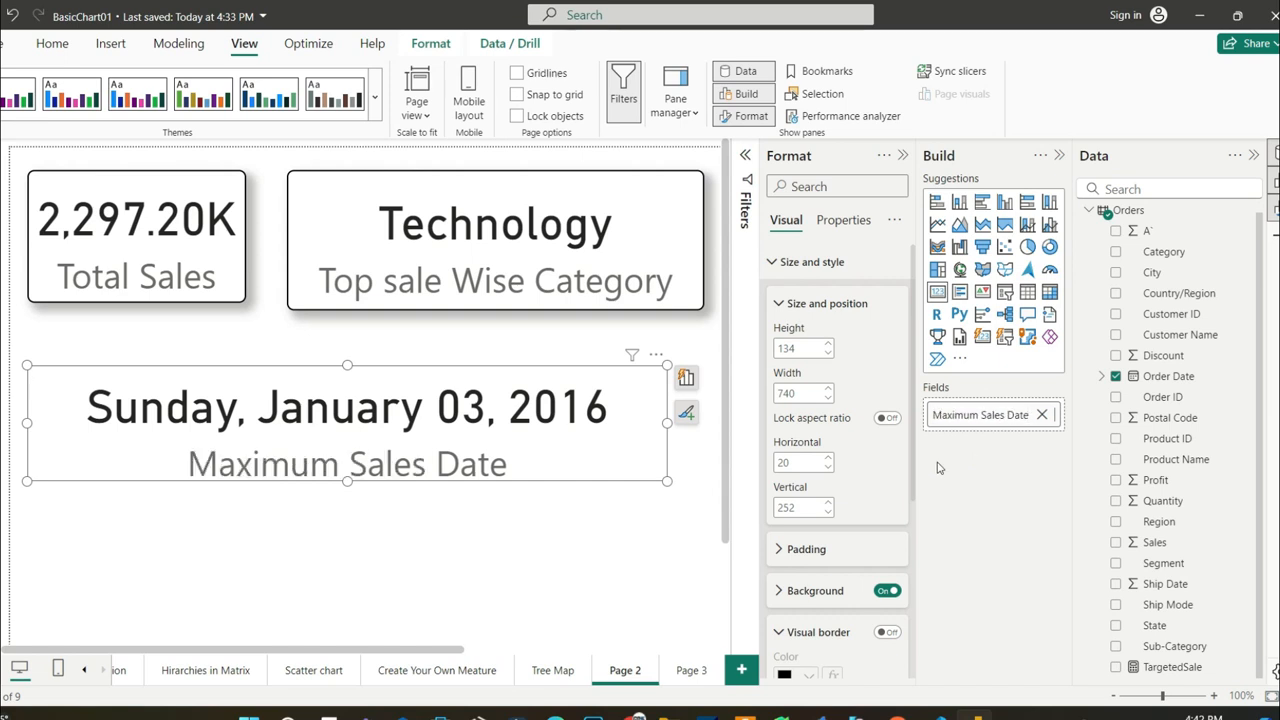
# Add Order Date to the date card's visual-level filters as a Top N filter showing the top 1 item.
pyautogui.click(745, 155)
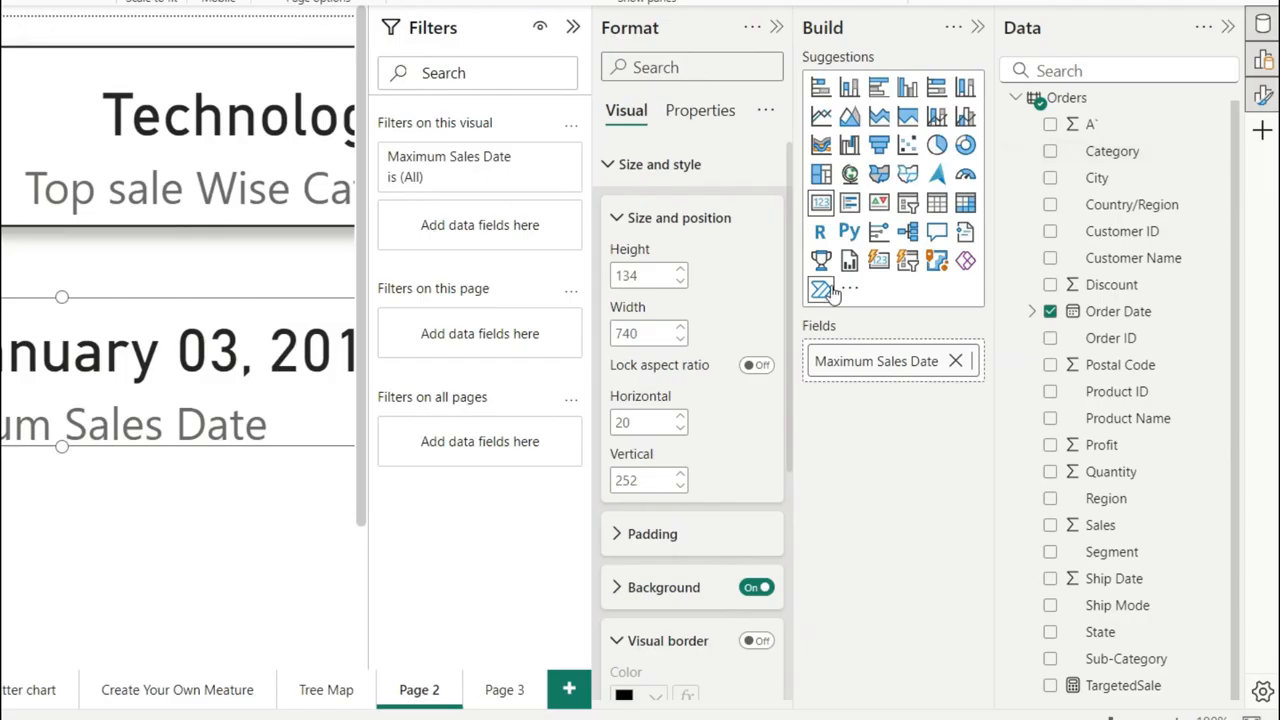
pyautogui.moveTo(1122, 316); pyautogui.dragTo(500, 223)
pyautogui.click(468, 291)
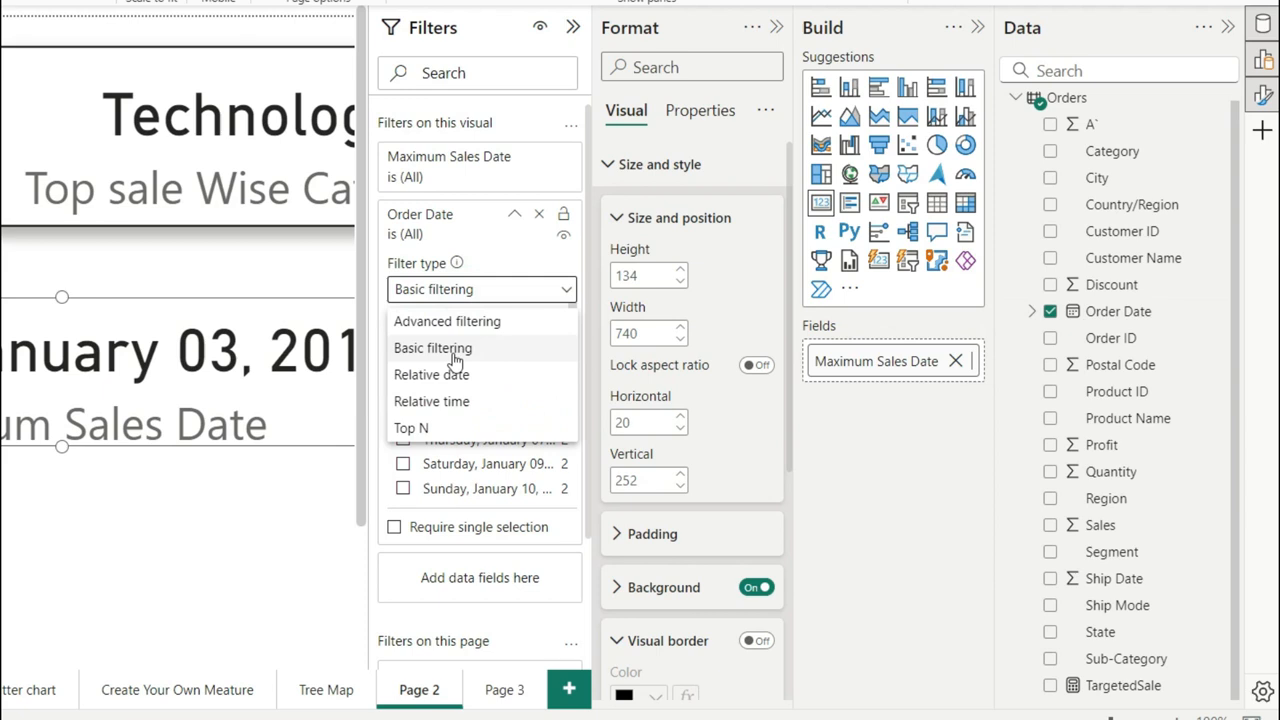
pyautogui.click(418, 428)
pyautogui.click(499, 344)
pyautogui.write('1')
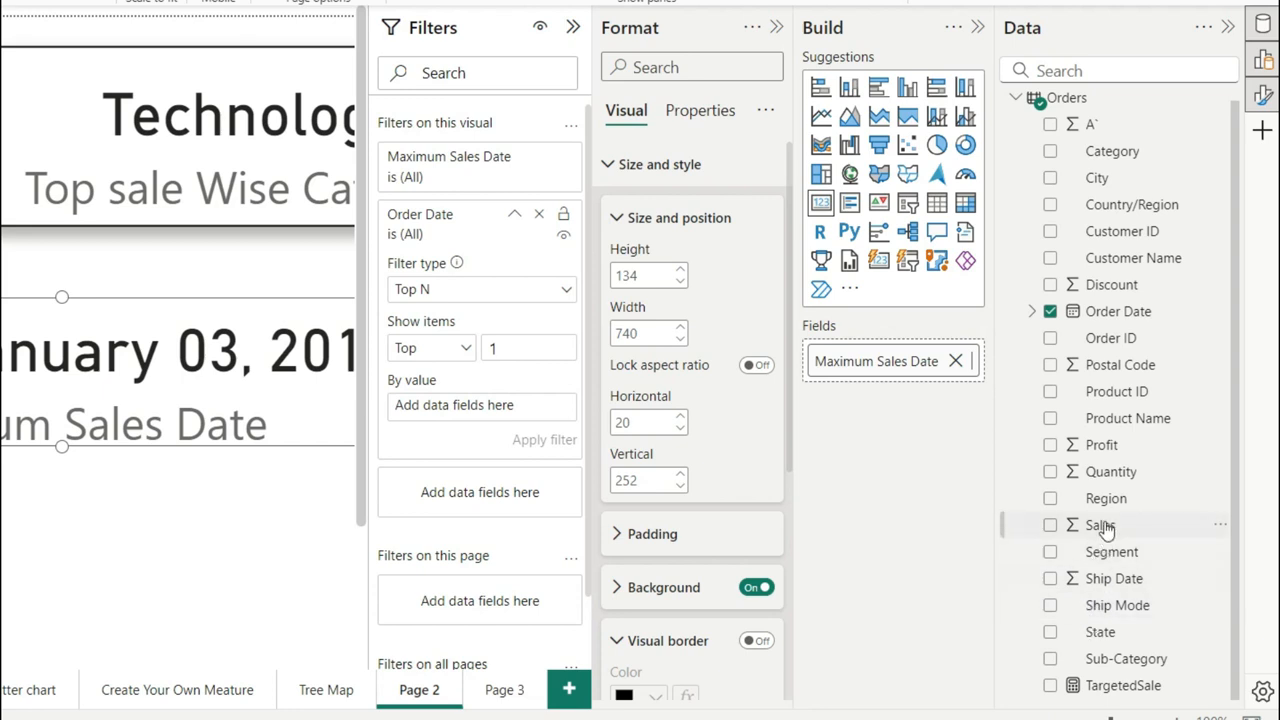
# Base the date card's Top N filter on Sum of Sales, apply it, and collapse the filters.
pyautogui.moveTo(1098, 525); pyautogui.dragTo(477, 405)
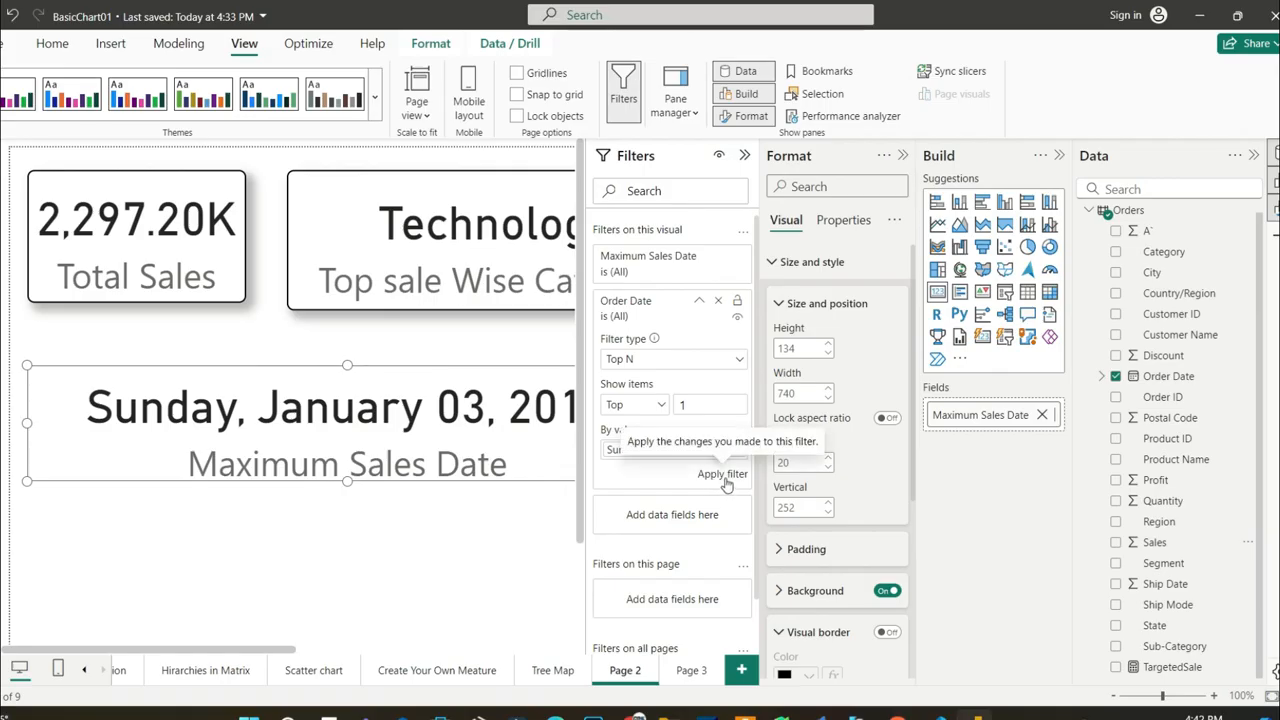
pyautogui.click(724, 476)
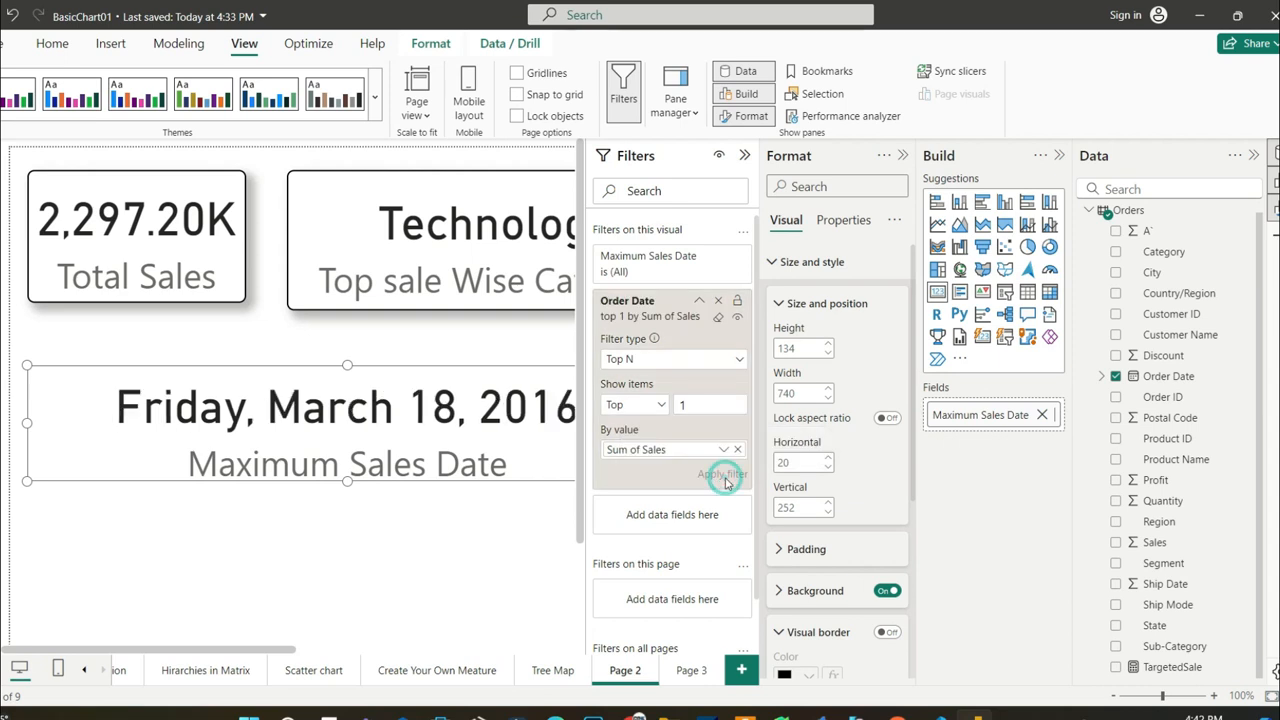
pyautogui.click(745, 155)
pyautogui.click(745, 155)
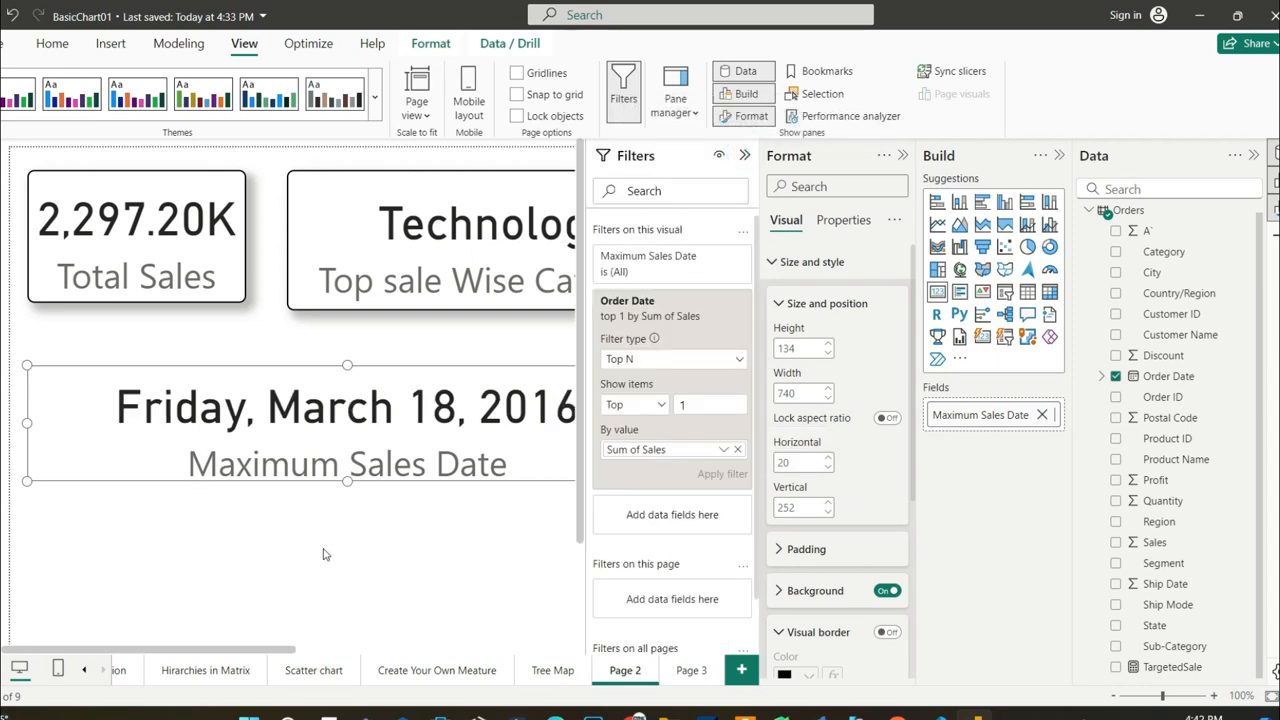
pyautogui.click(744, 155)
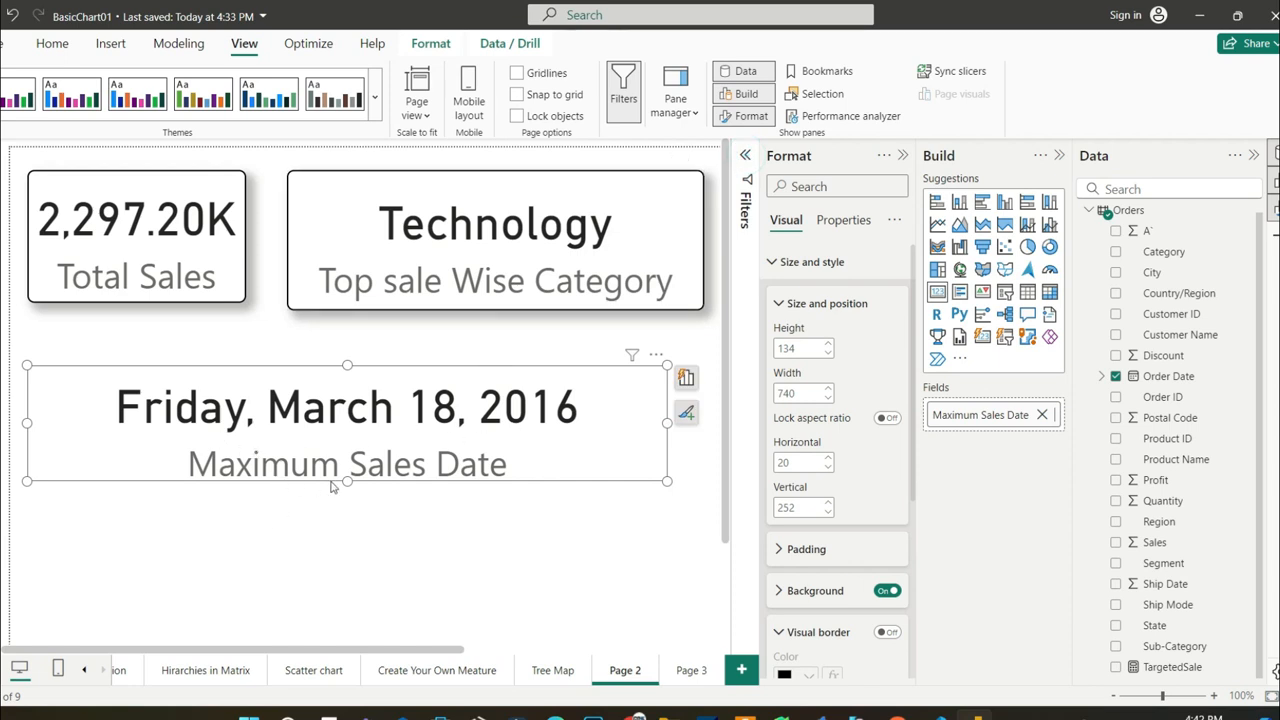
pyautogui.click(430, 537)
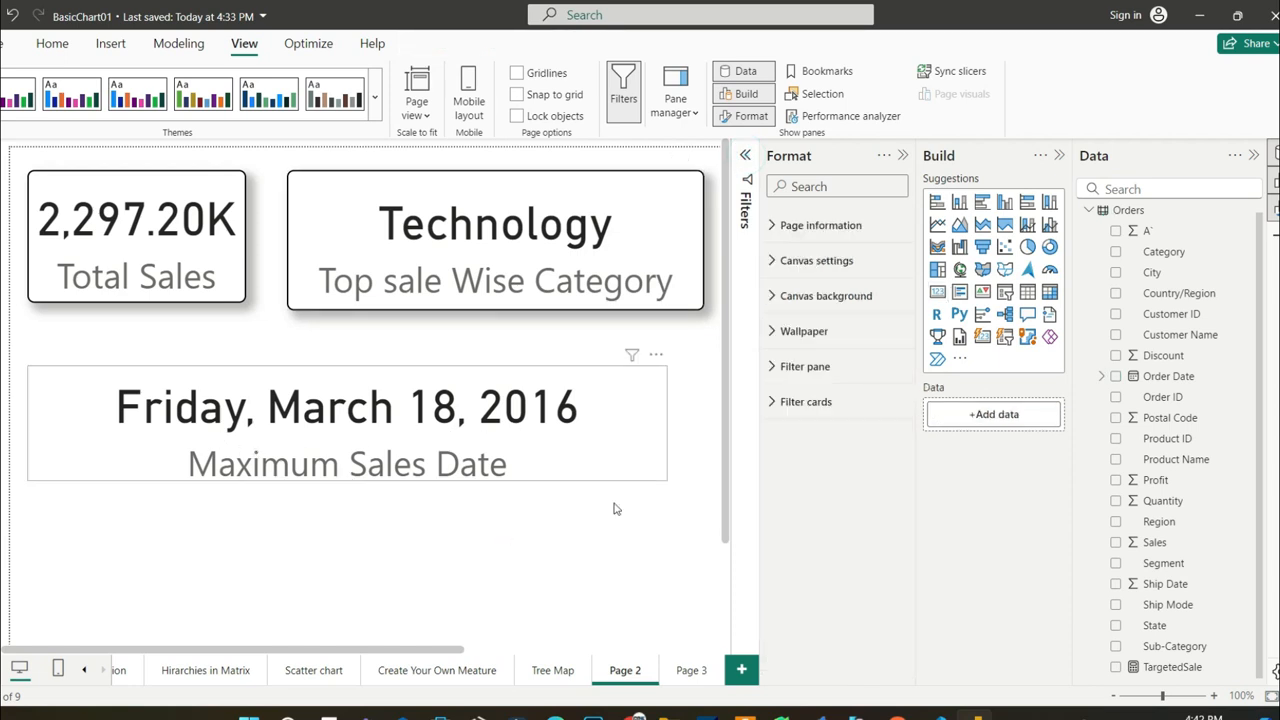
# Review the sales table on Page 3 and insert a pie chart on Page 2, enlarged to about 1050 wide and 325 high.
pyautogui.click(688, 671)
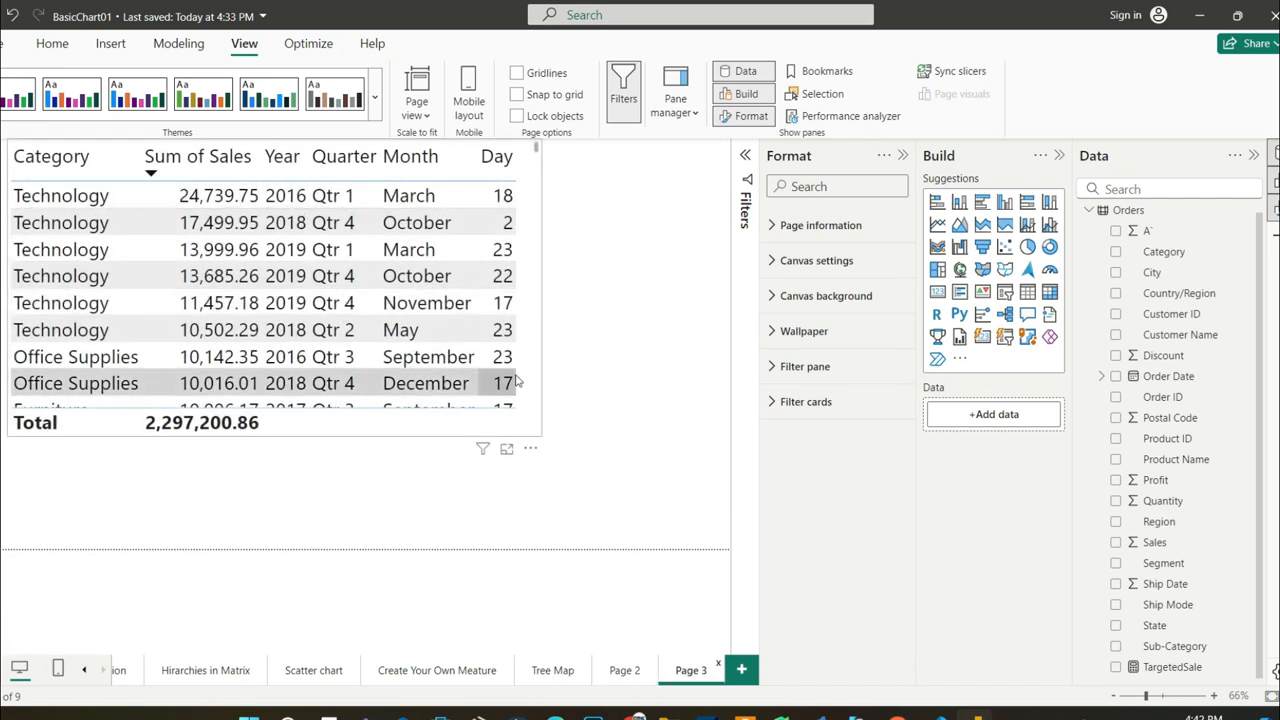
pyautogui.click(622, 671)
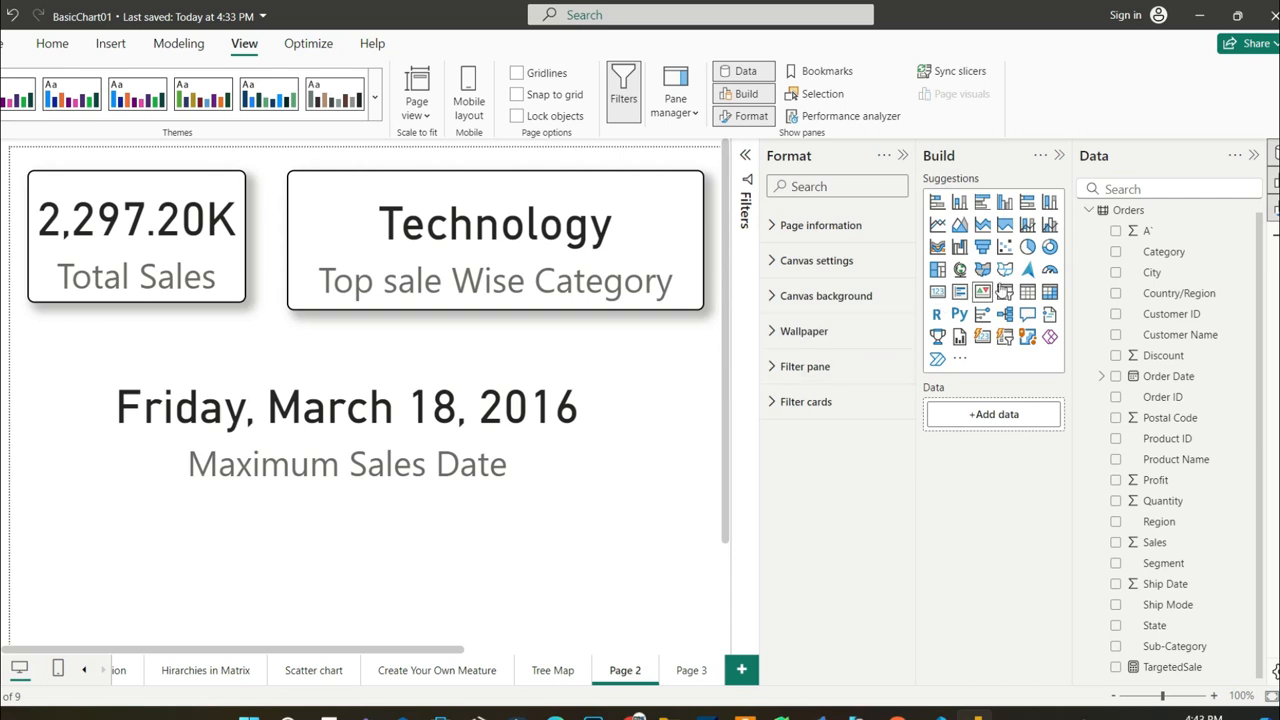
pyautogui.click(1028, 249)
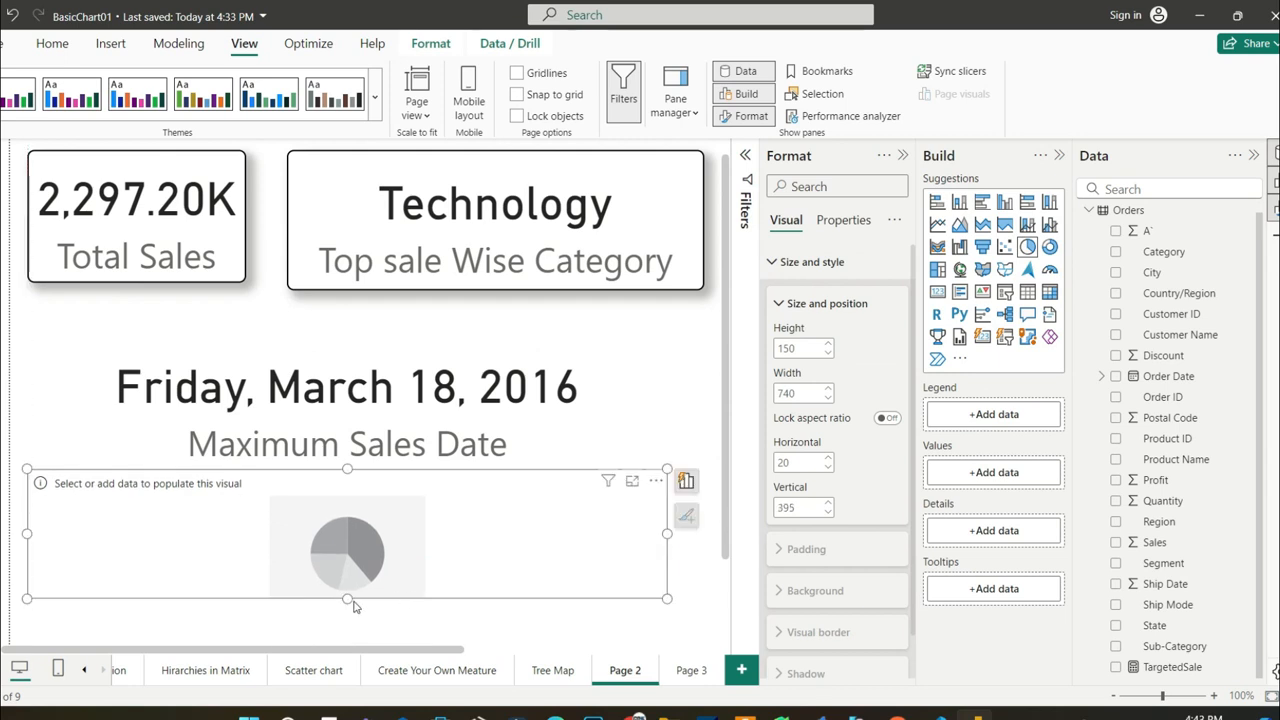
pyautogui.moveTo(668, 598); pyautogui.dragTo(935, 710)
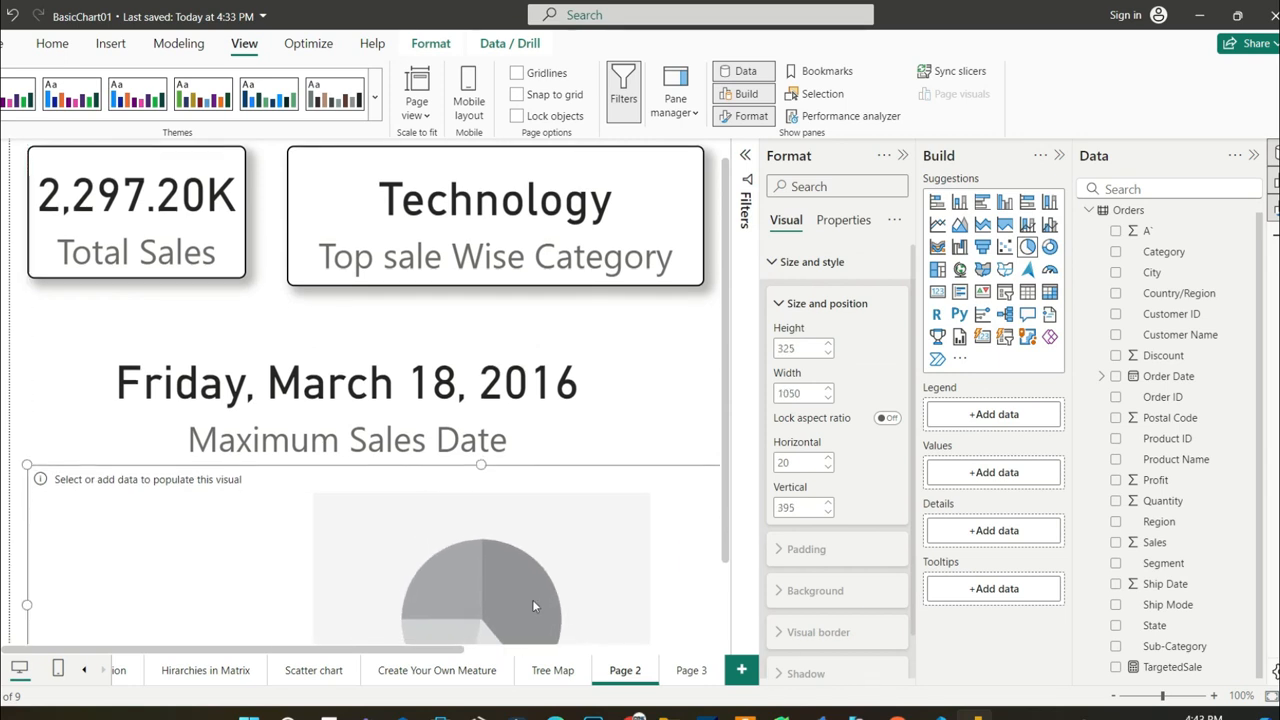
# Resize the pie chart to about 912 wide and 300 high, placed at horizontal 0 and vertical 393.
pyautogui.moveTo(406, 596); pyautogui.dragTo(62, 509)
pyautogui.moveTo(12, 467); pyautogui.dragTo(131, 489)
pyautogui.moveTo(292, 551); pyautogui.dragTo(150, 529)
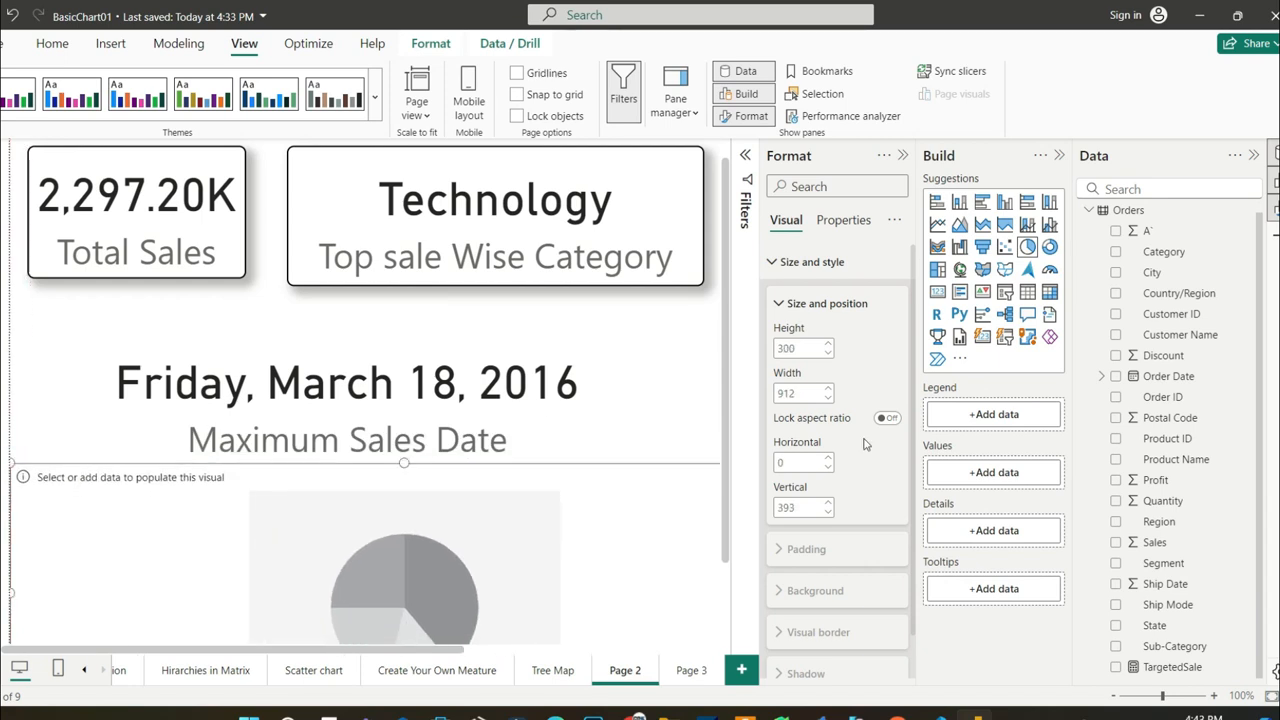
# Assign Region as the pie chart's legend and Sales as its values.
pyautogui.moveTo(1160, 521); pyautogui.dragTo(1015, 416)
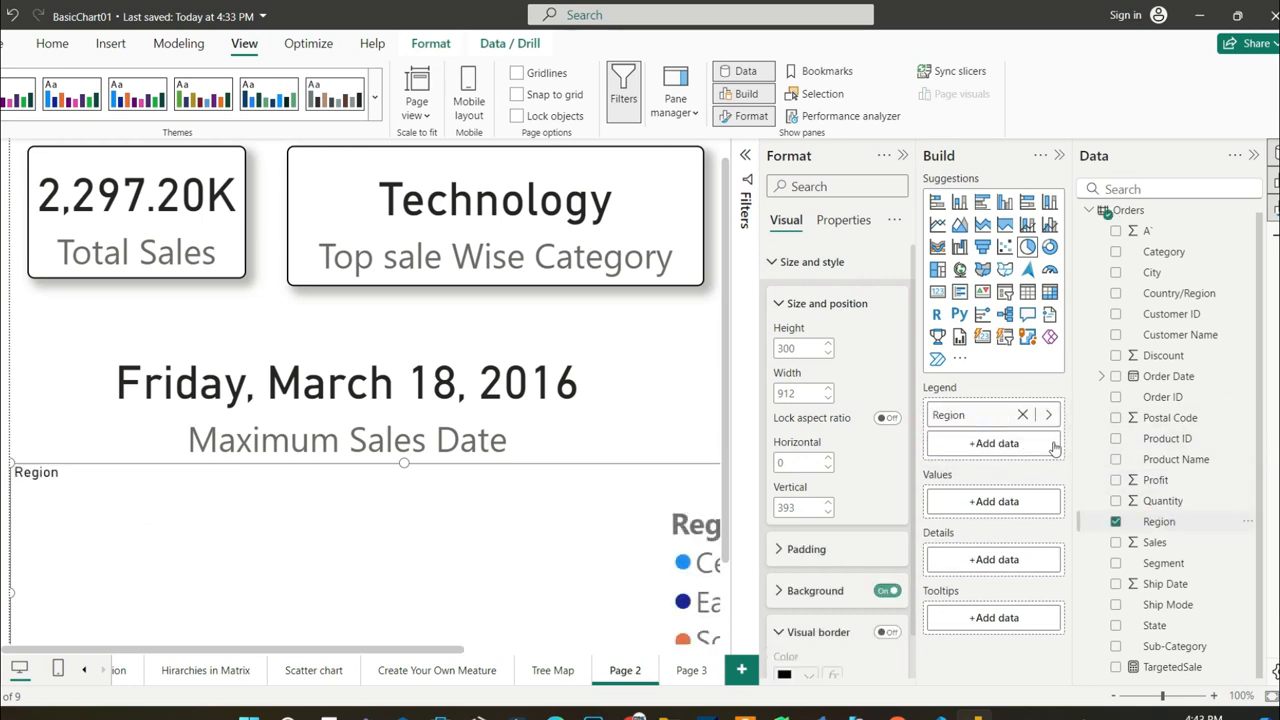
pyautogui.moveTo(1155, 545)
pyautogui.mouseDown()
pyautogui.moveTo(986, 491)
pyautogui.moveTo(993, 500)
pyautogui.mouseUp()
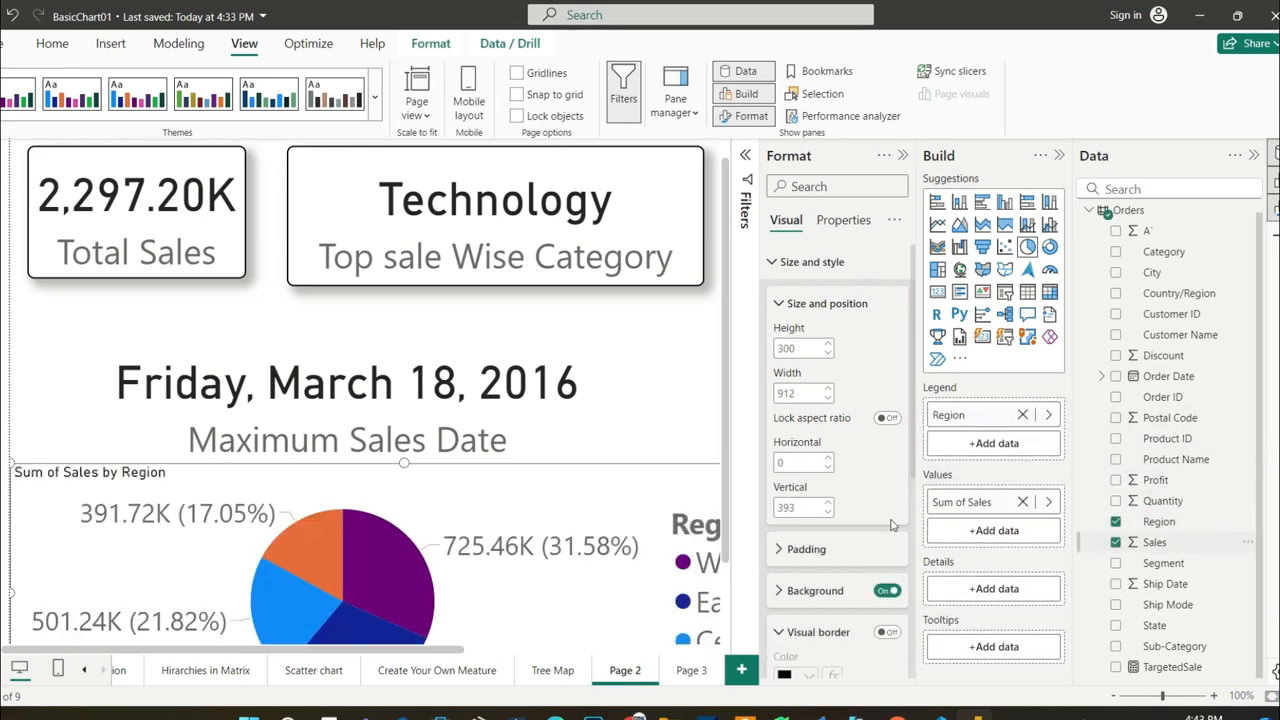
pyautogui.scroll(-1, 562, 511)
pyautogui.scroll(2, 563, 511)
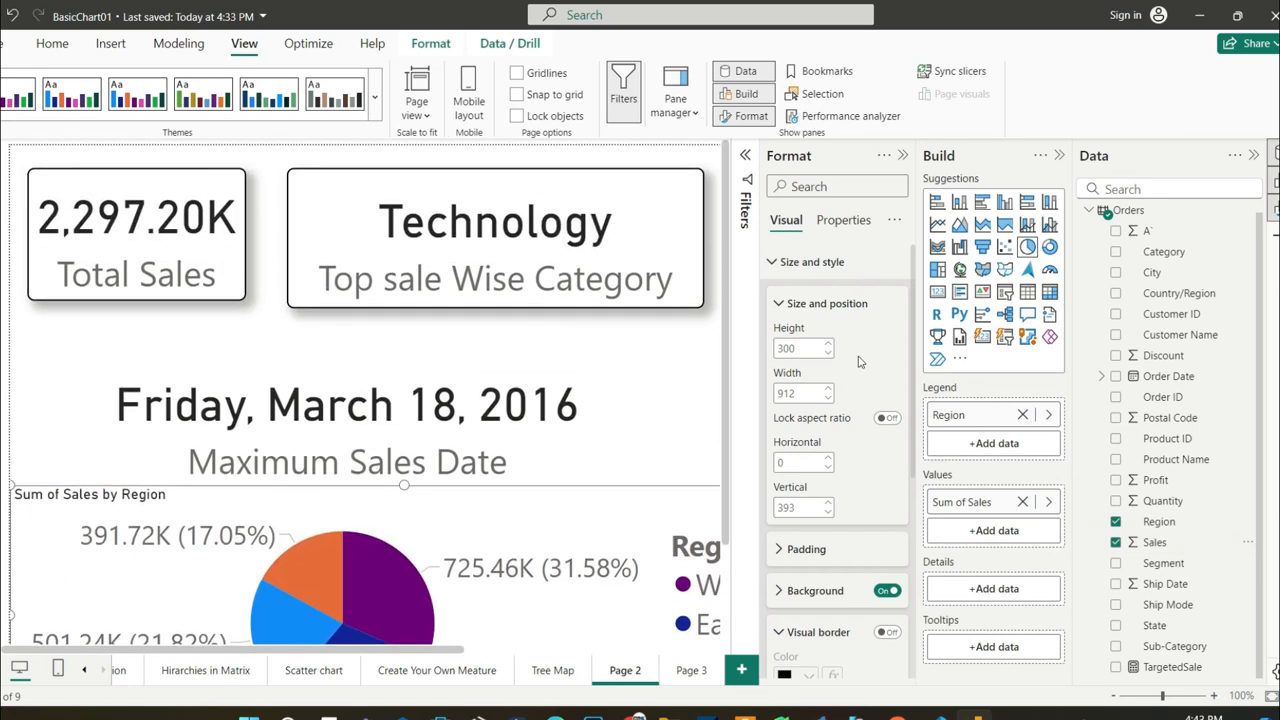
# Move the pie chart up to about vertical position 386, keeping it at horizontal 0.
pyautogui.moveTo(728, 487); pyautogui.dragTo(733, 513)
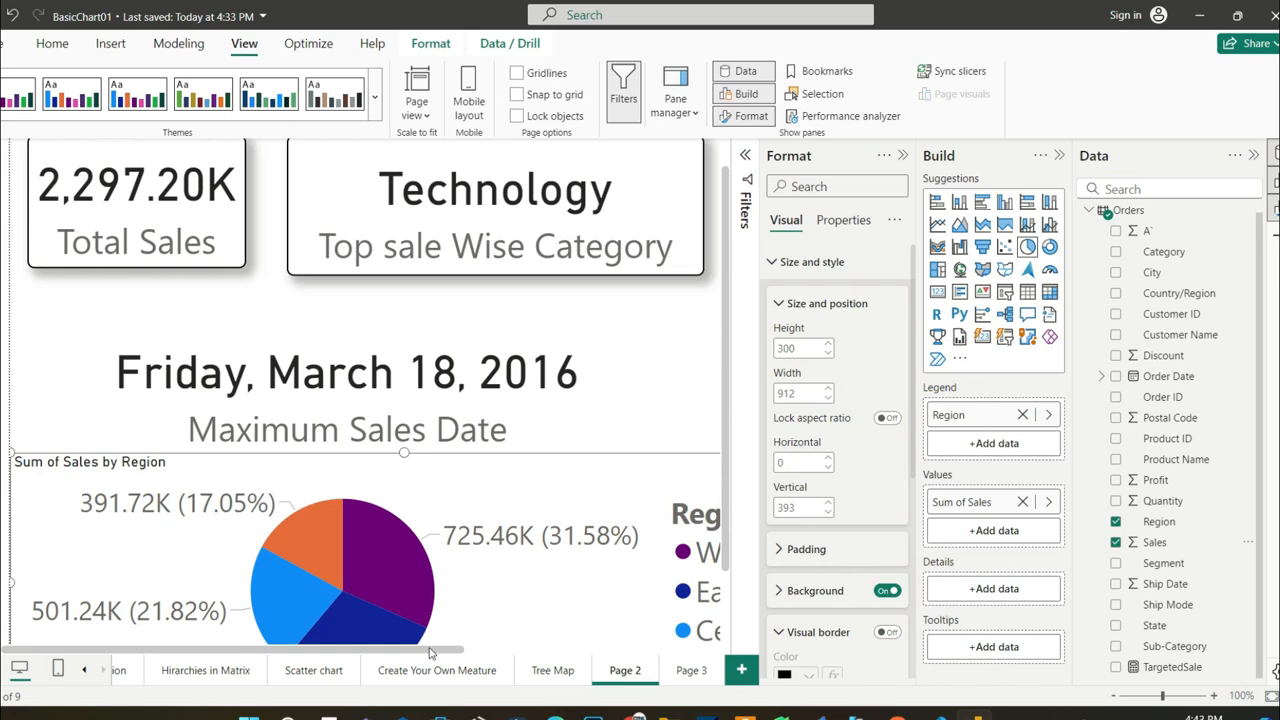
pyautogui.moveTo(429, 649); pyautogui.dragTo(457, 650)
pyautogui.moveTo(453, 552); pyautogui.dragTo(410, 545)
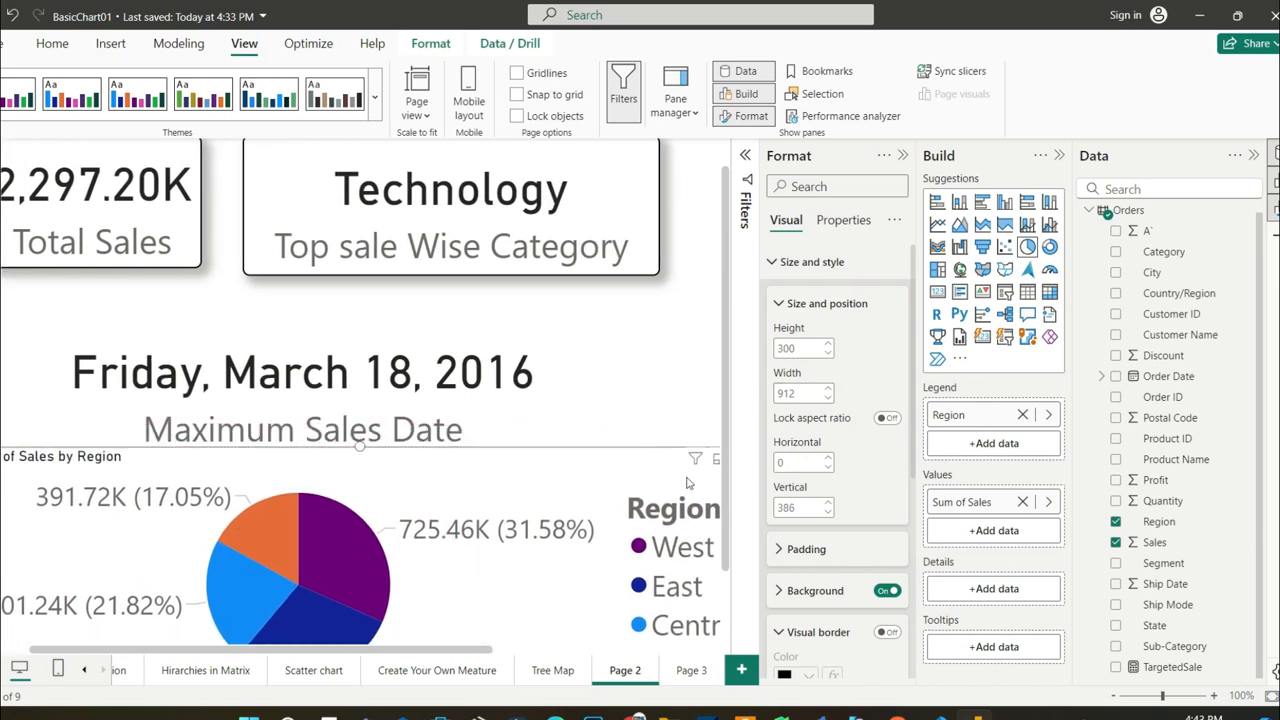
# Filter the cards by the West slice of the pie chart and examine the sales, category and date cards.
pyautogui.click(362, 575)
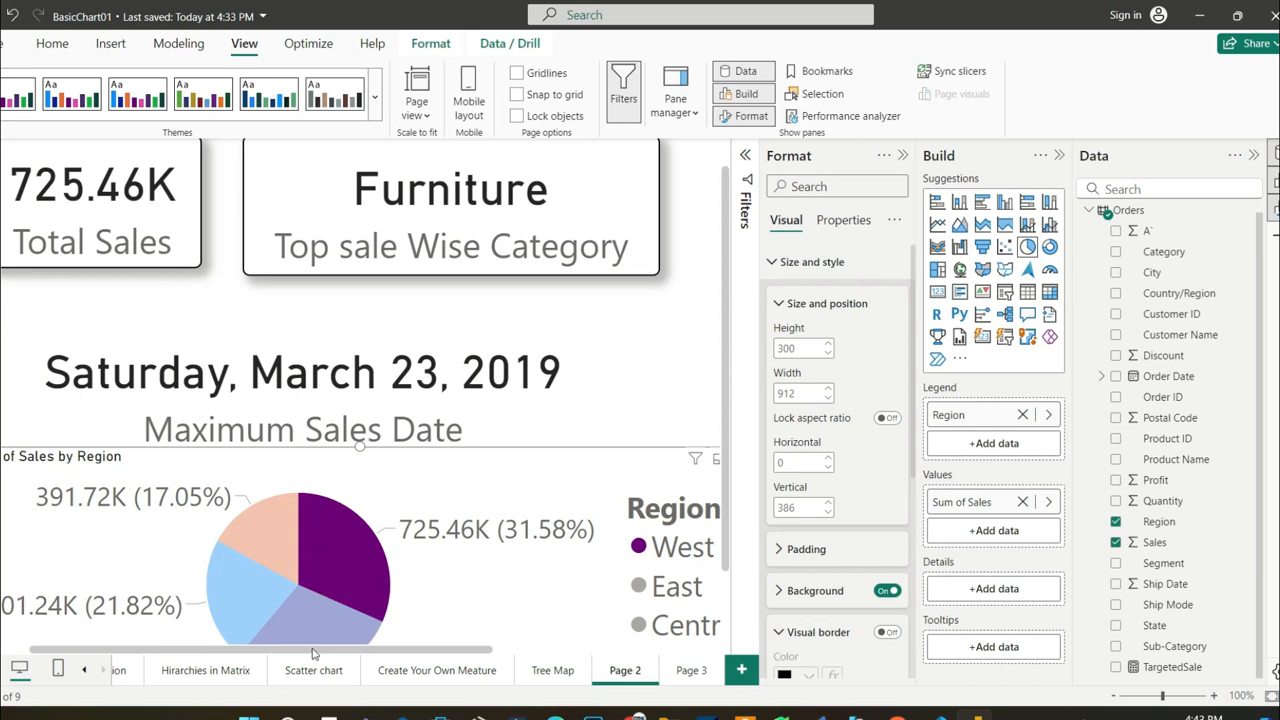
pyautogui.moveTo(308, 650); pyautogui.dragTo(284, 650)
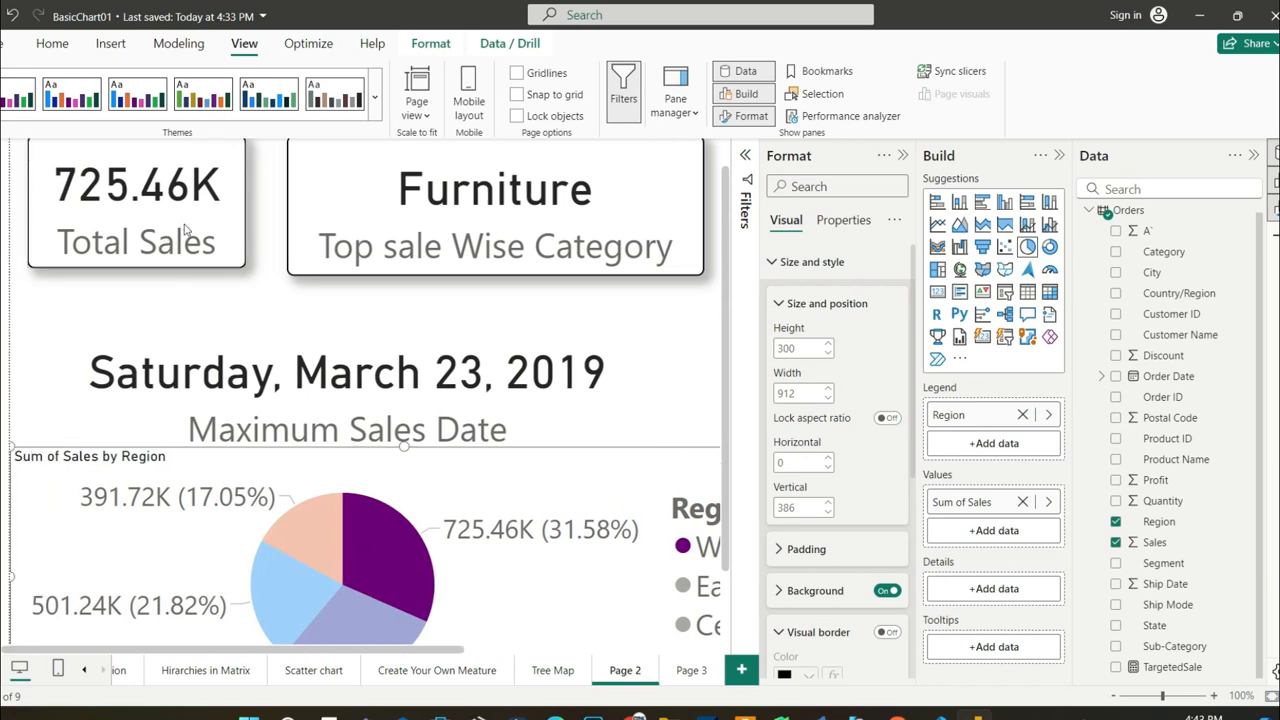
pyautogui.scroll(2, 184, 230)
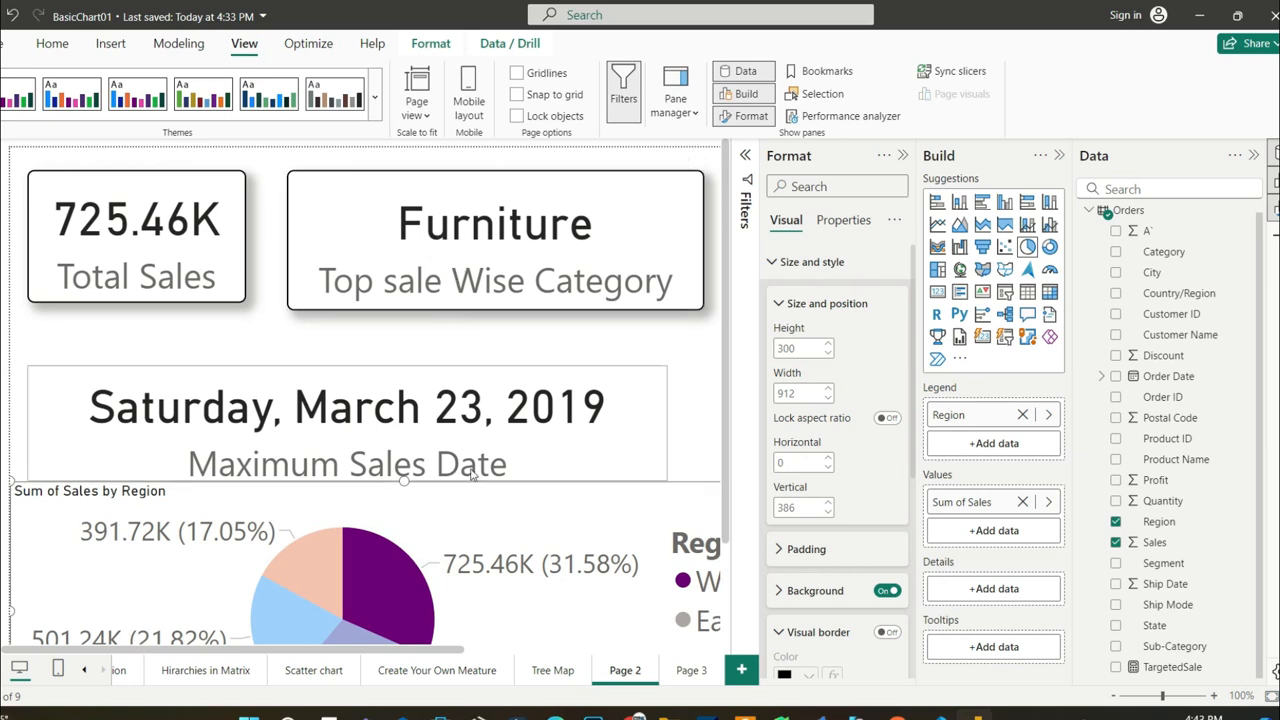
pyautogui.scroll(-3, 455, 478)
pyautogui.scroll(1, 472, 475)
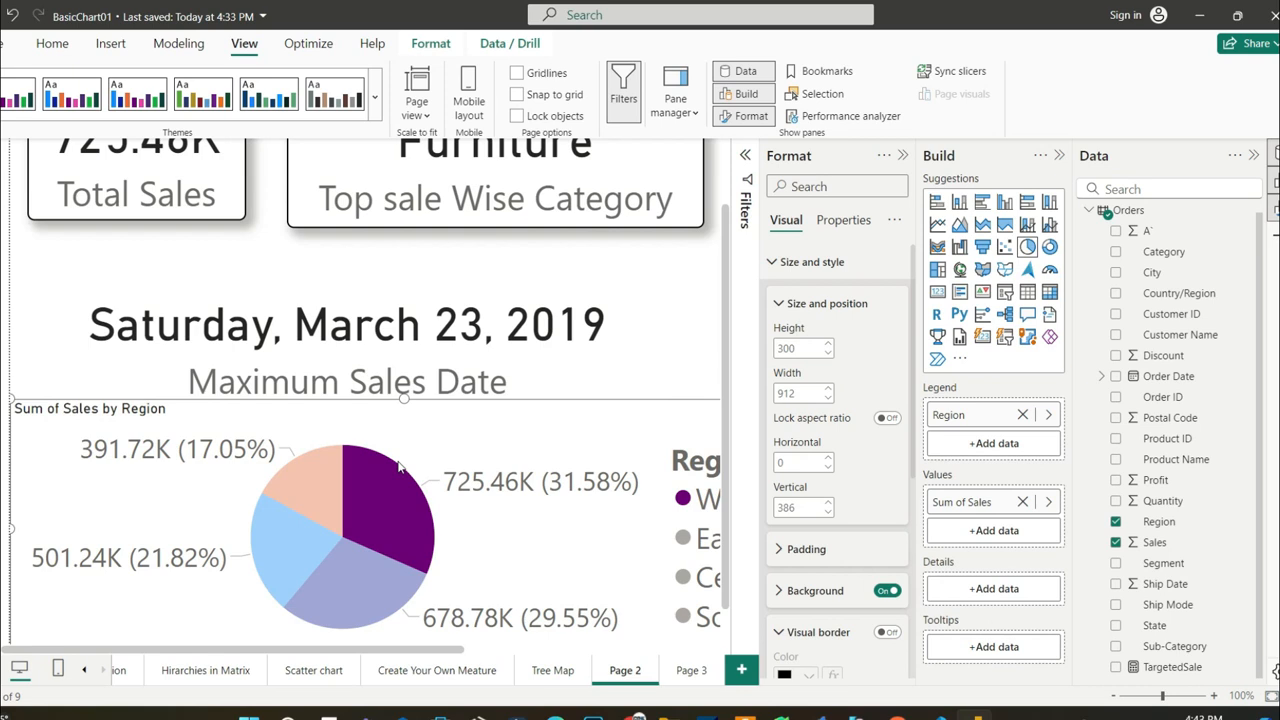
# Filter the cards by the Central slice, clear the selection, and reselect the slice to compare the card values.
pyautogui.click(295, 562)
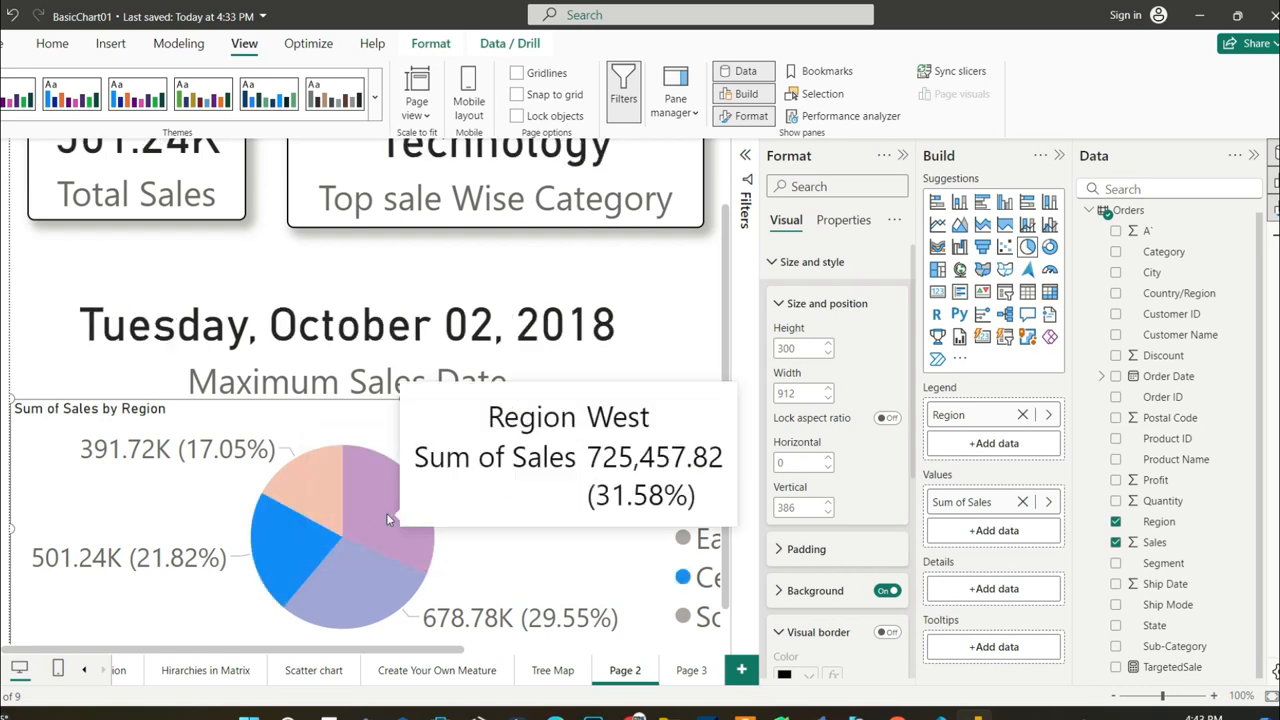
pyautogui.scroll(1, 390, 520)
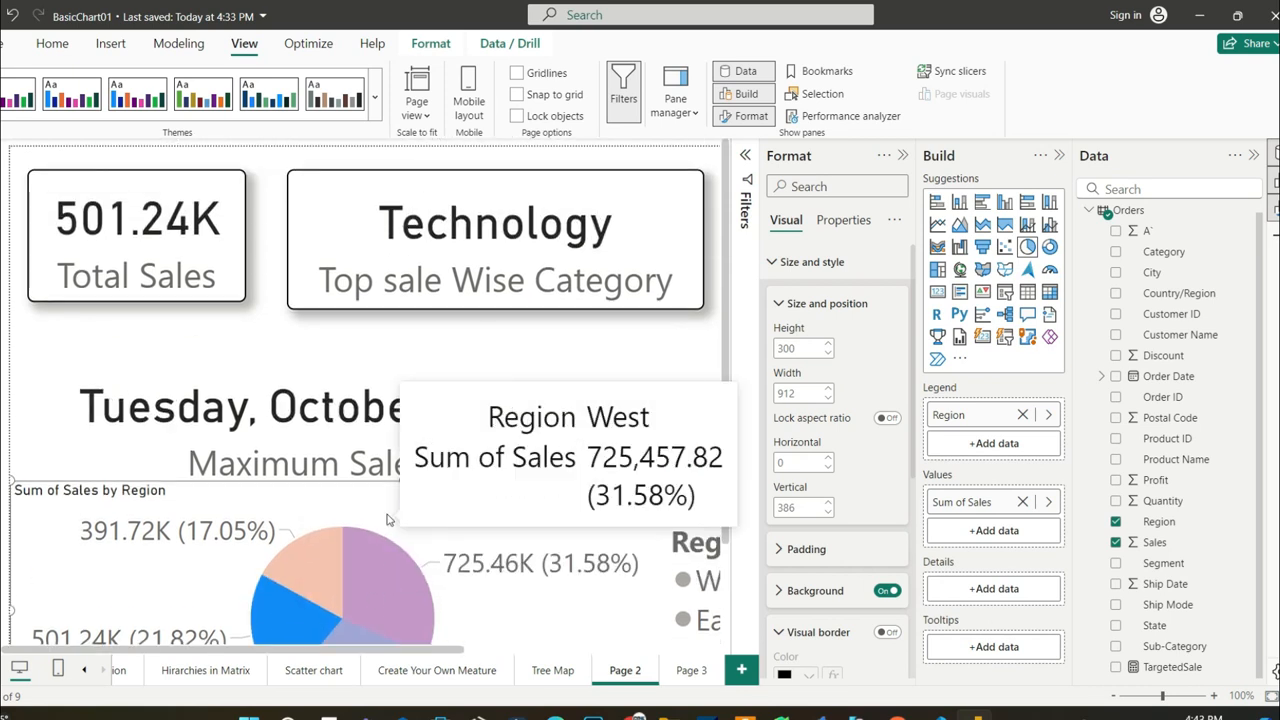
pyautogui.click(298, 604)
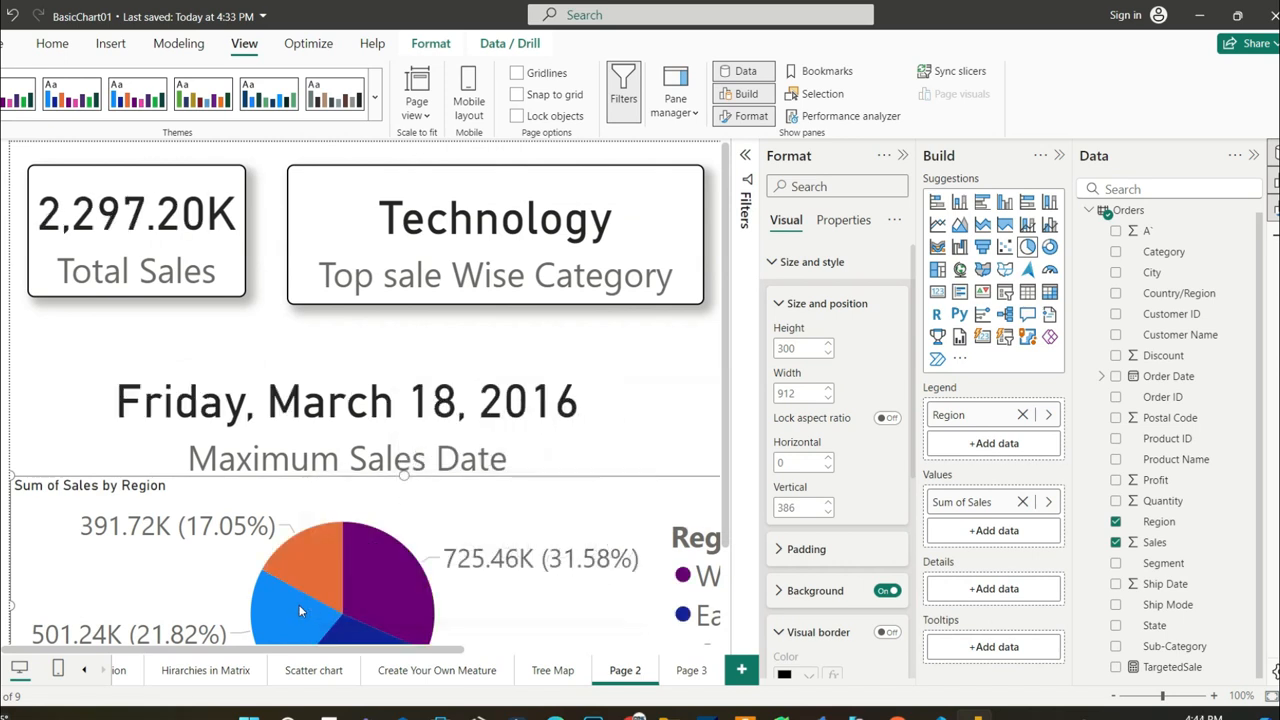
pyautogui.click(298, 604)
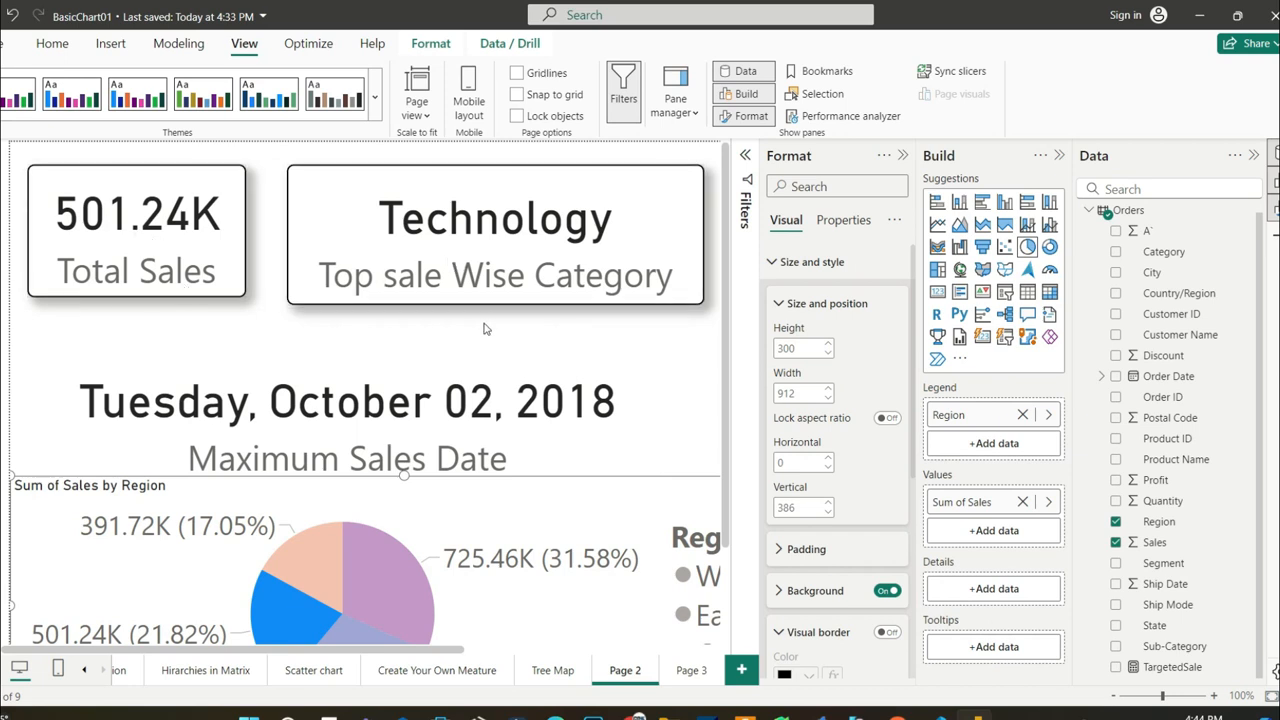
# Move the Maximum Sales Date card up to about vertical position 218, clear of the pie chart.
pyautogui.scroll(-3, 482, 326)
pyautogui.moveTo(408, 303); pyautogui.dragTo(418, 272)
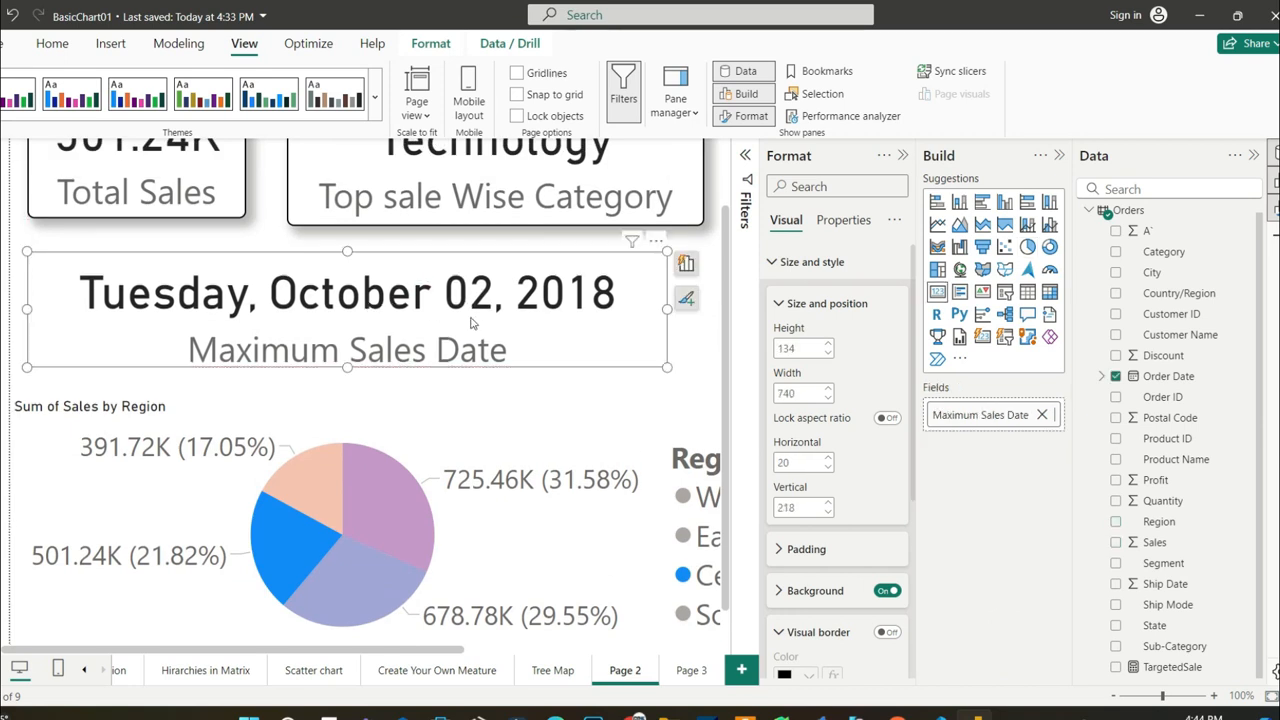
# Filter the cards by the East, South and West slices in turn and compare the sales, category and date cards.
pyautogui.click(371, 595)
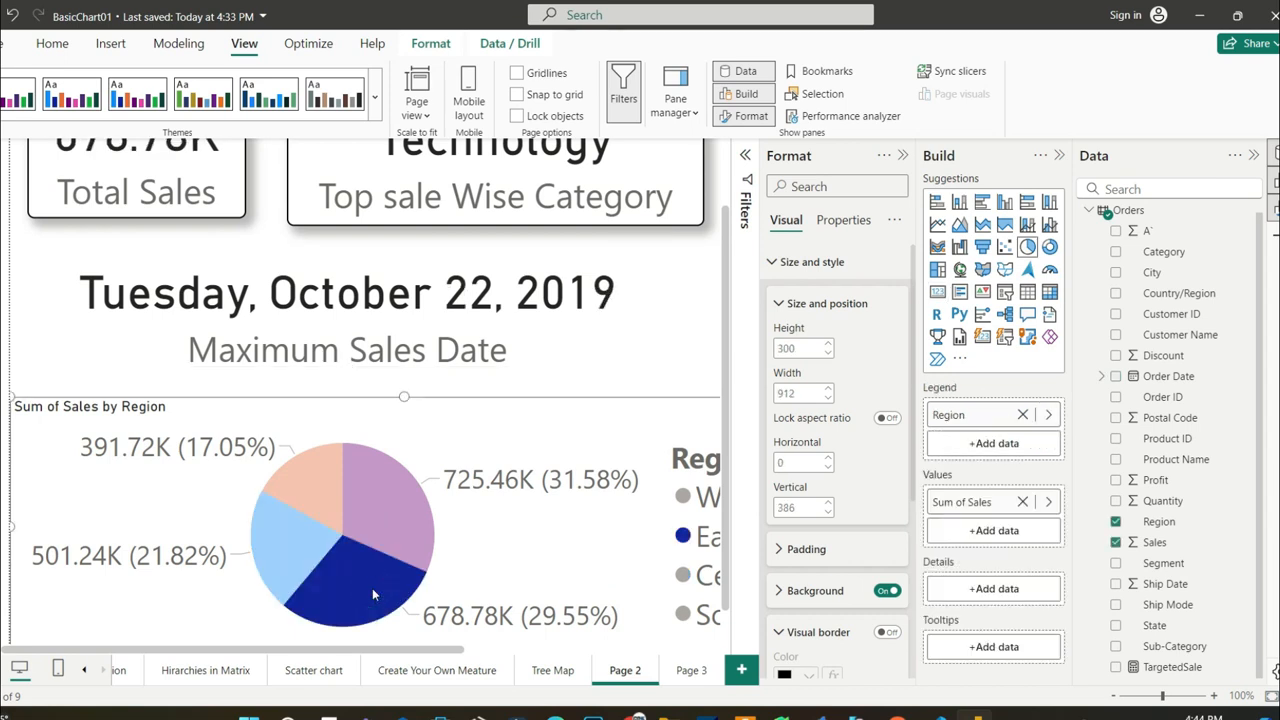
pyautogui.scroll(2, 230, 353)
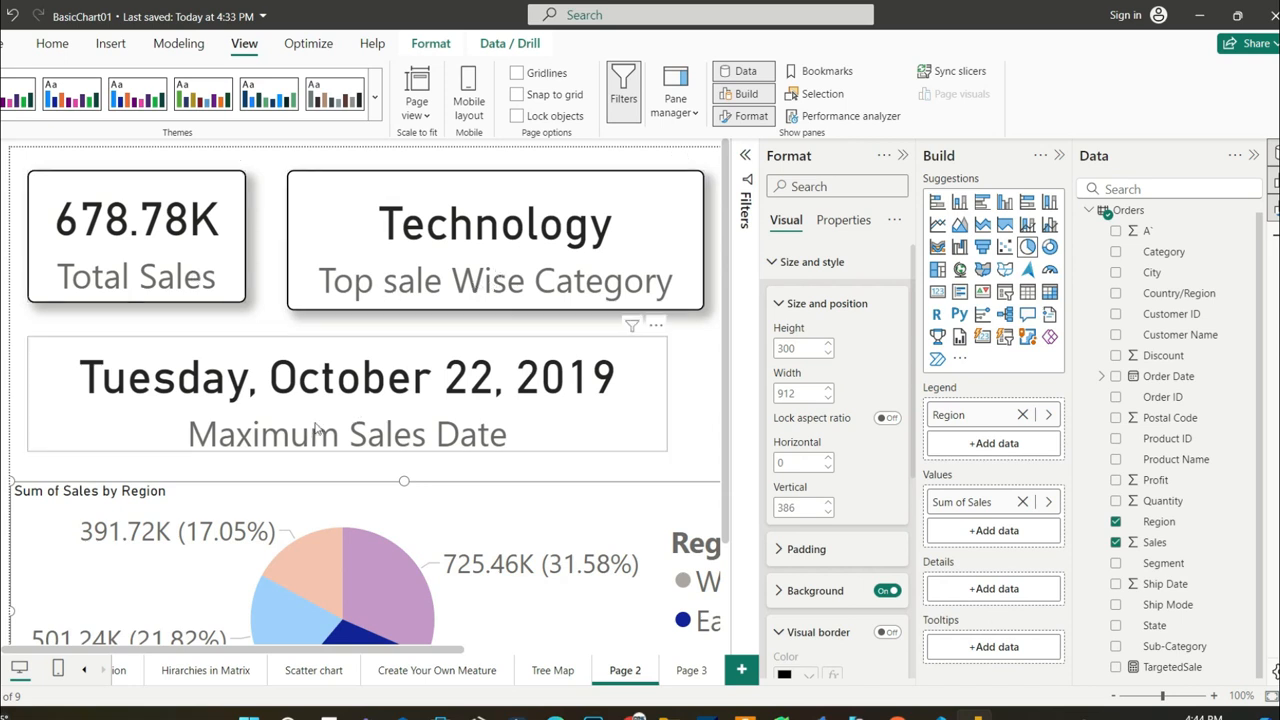
pyautogui.click(304, 582)
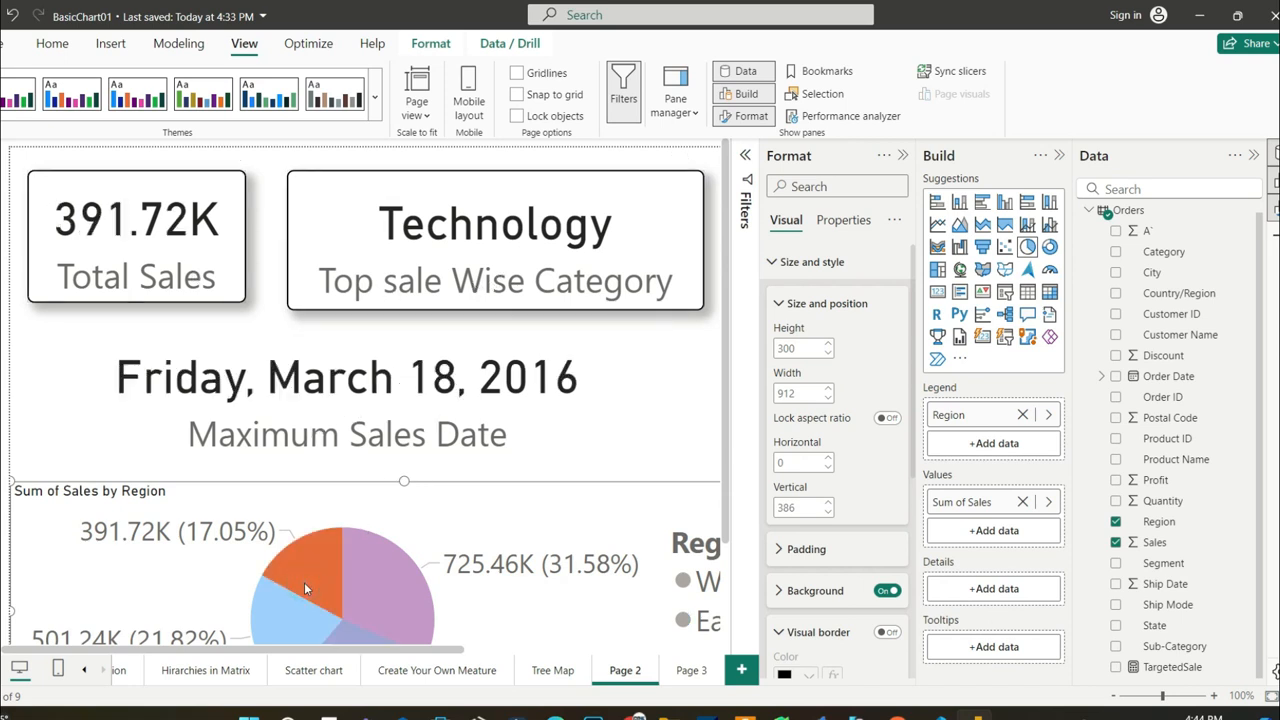
pyautogui.click(393, 597)
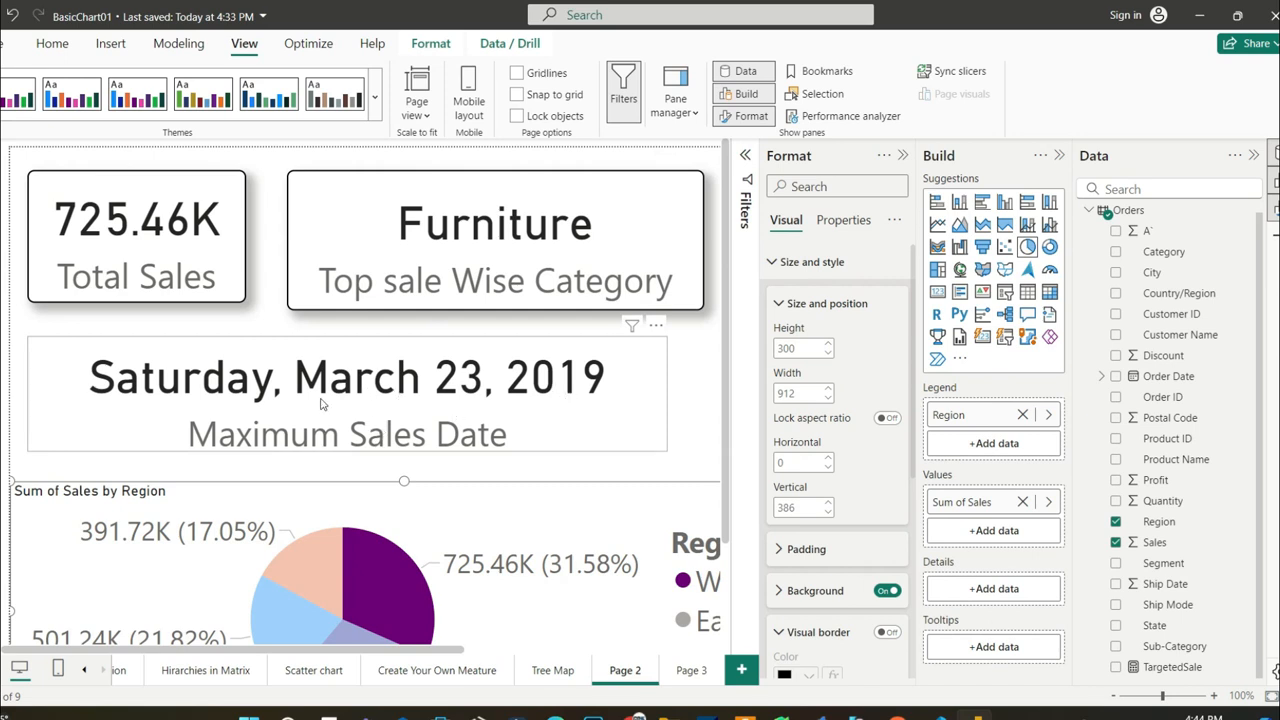
pyautogui.scroll(-2, 422, 432)
pyautogui.scroll(2, 421, 421)
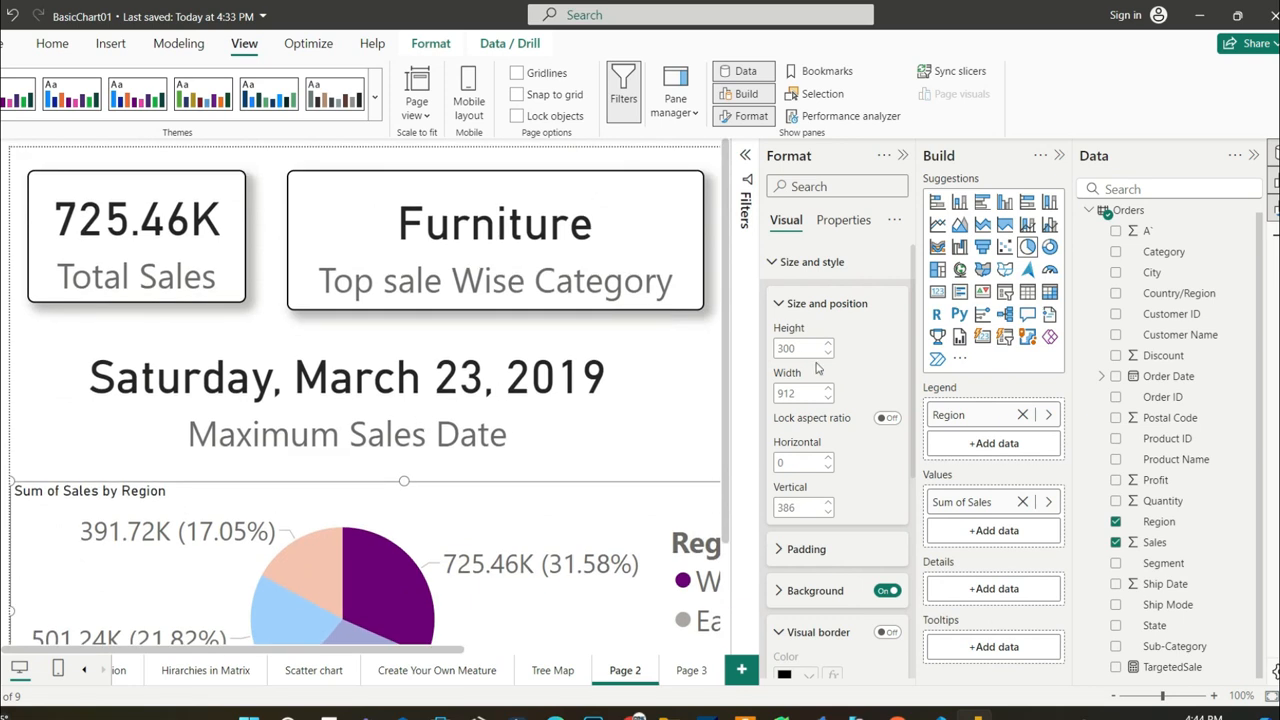
# Collapse the Format pane to widen the report canvas and look over Page 2.
pyautogui.click(902, 157)
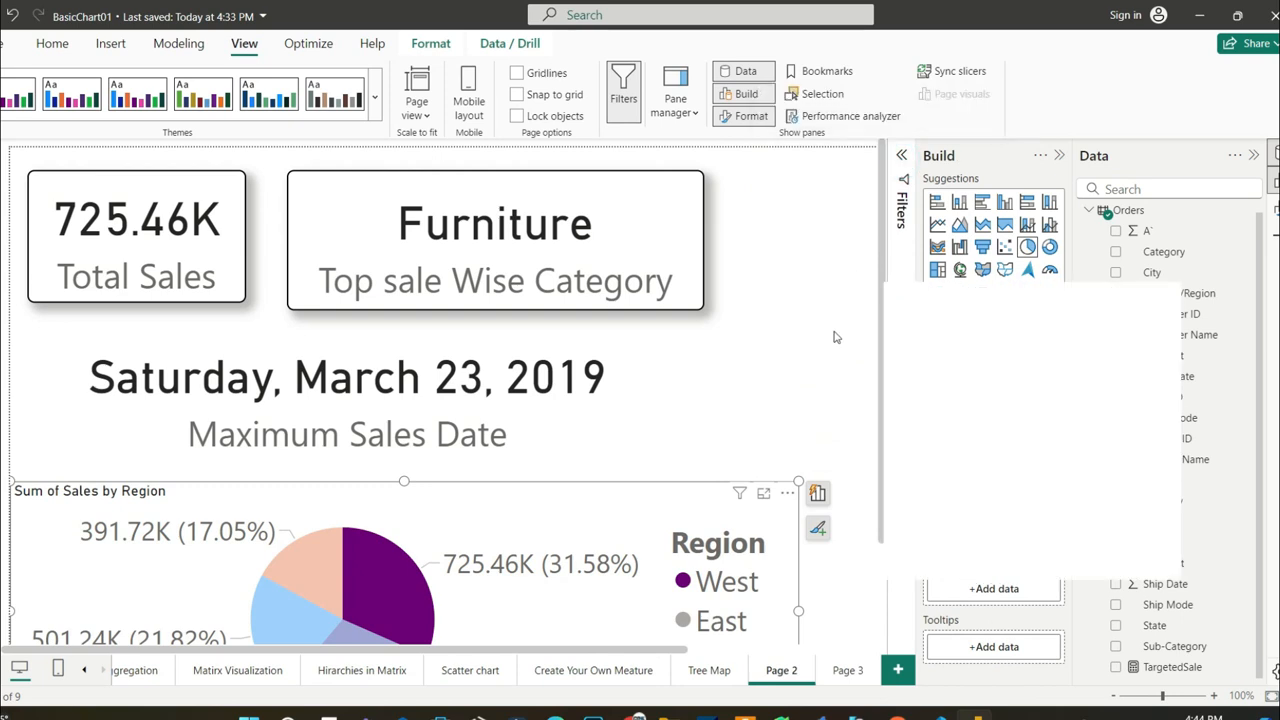
pyautogui.scroll(-2, 836, 337)
pyautogui.scroll(2, 836, 337)
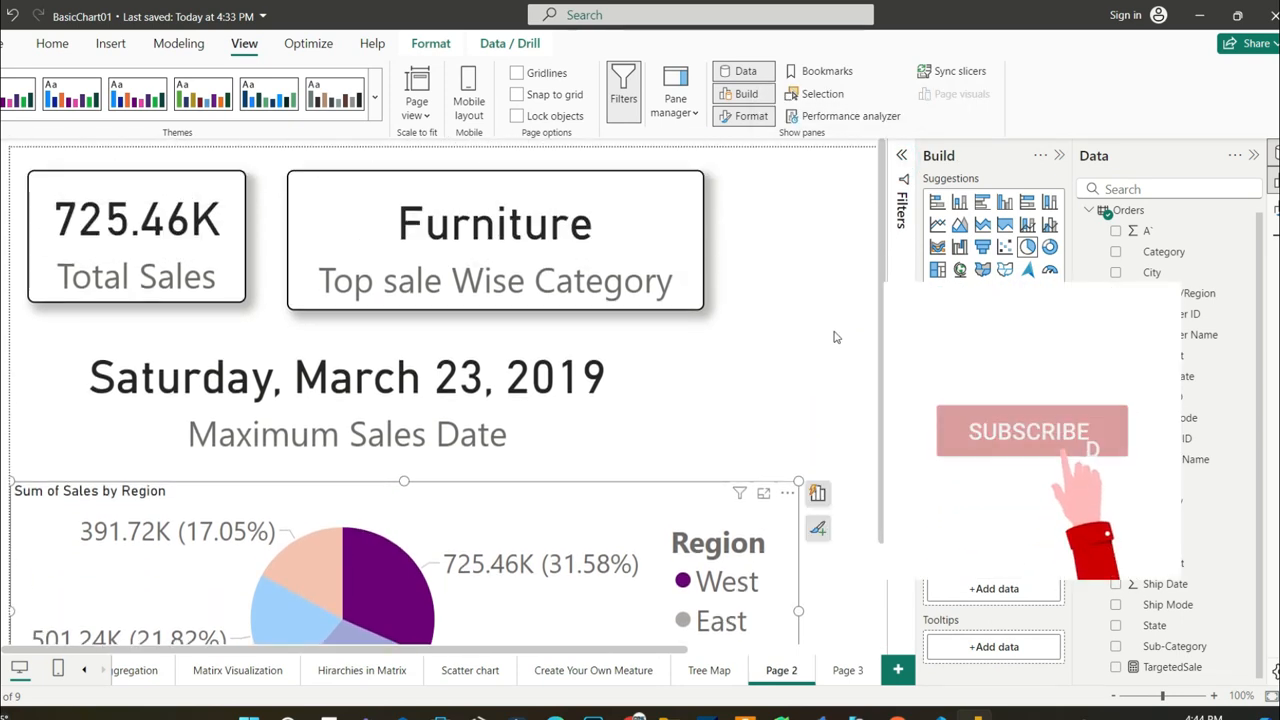